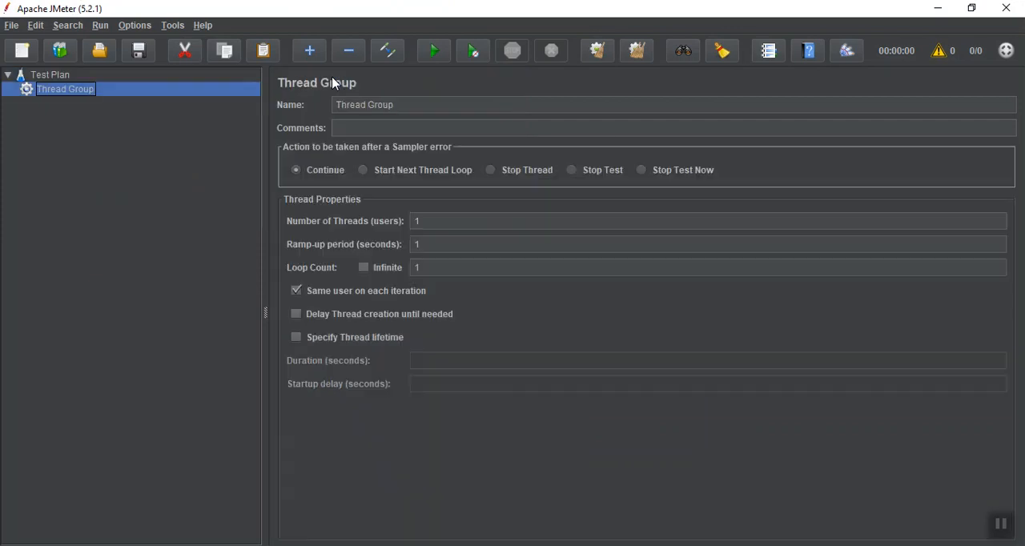
Rename the thread group as "Thread Group - Constant Timer".
left_click(409, 104)
type("-")
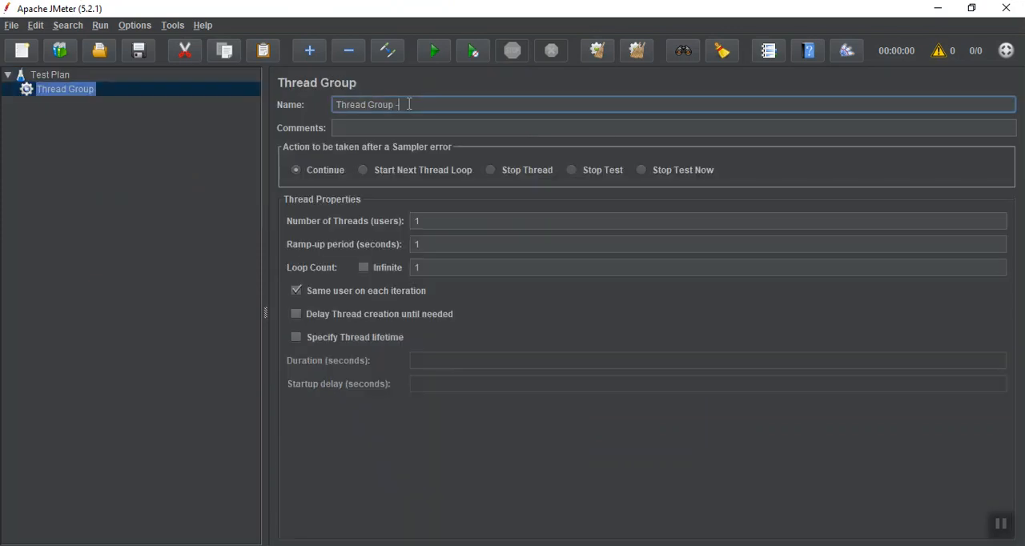
type(" Constant Timer")
left_click(54, 76)
Add an HTTP Request sampler to the Constant Timer thread group.
left_click(55, 90)
right_click(55, 92)
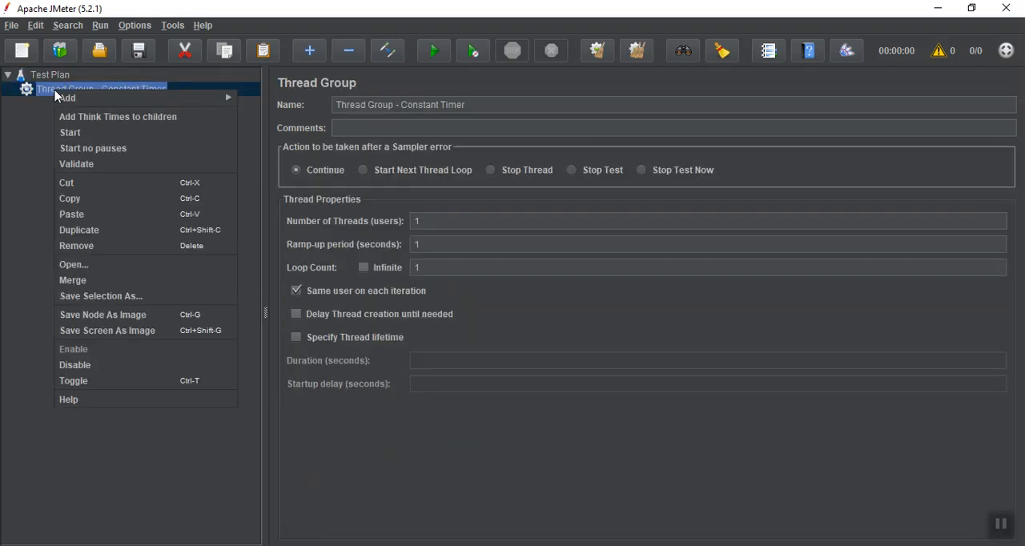
mouse_move(144, 97)
mouse_move(298, 97)
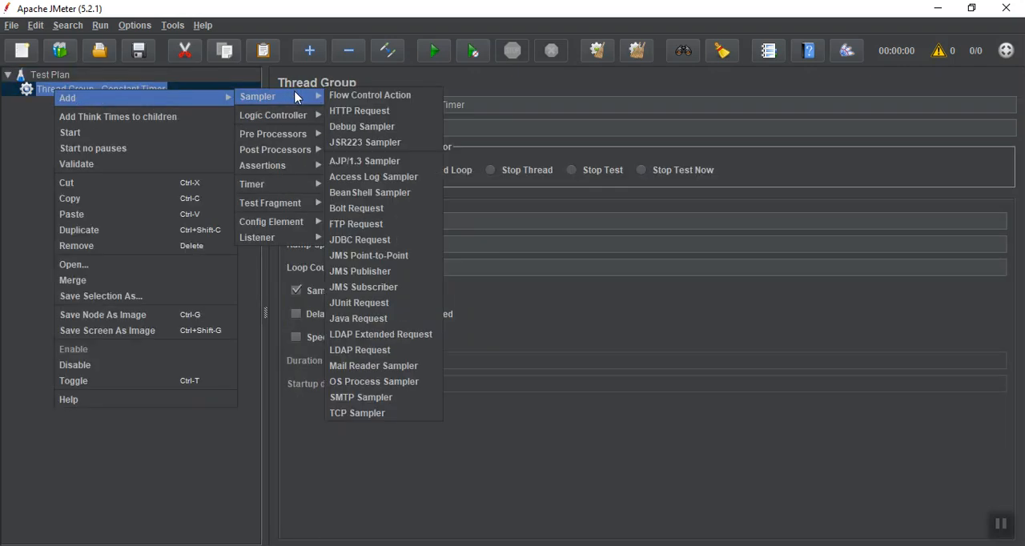
left_click(337, 115)
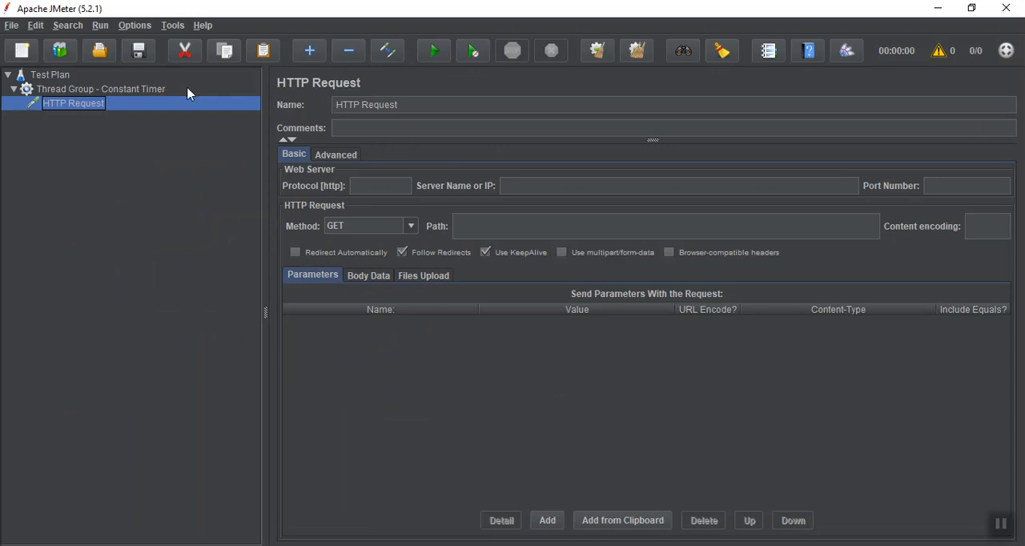
Paste three more HTTP Request samplers into the thread group.
left_click(117, 92)
key("ctrl+v")
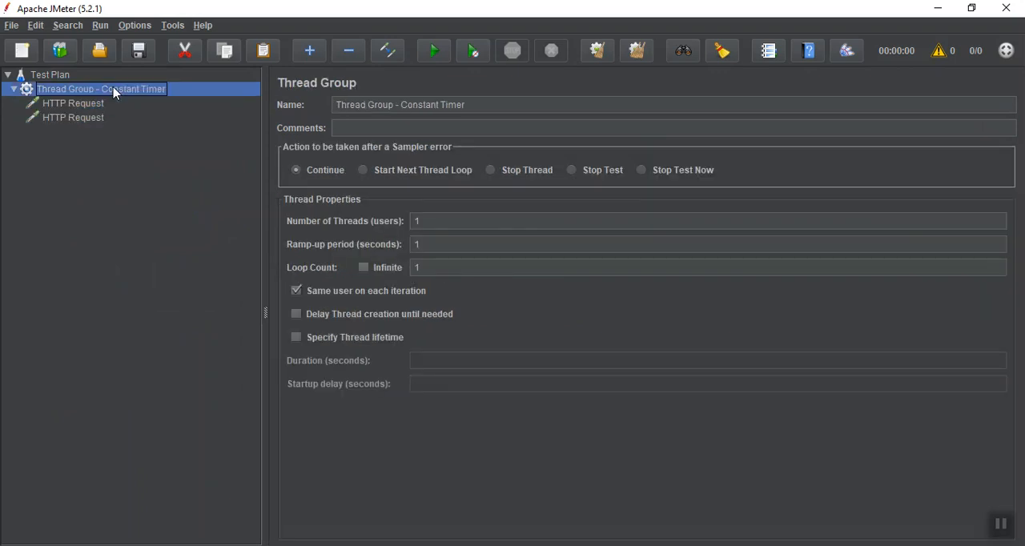
key("ctrl+v")
key("ctrl+v")
Rename the first sampler as "HTTP Request -1" and paste one more HTTP Request into the thread group.
left_click(100, 105)
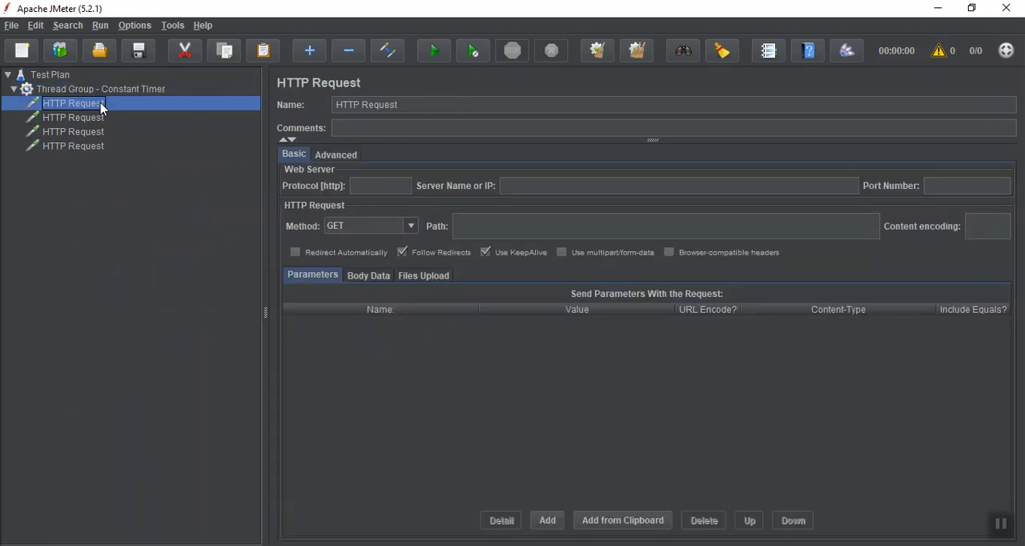
left_click(419, 105)
type("-1")
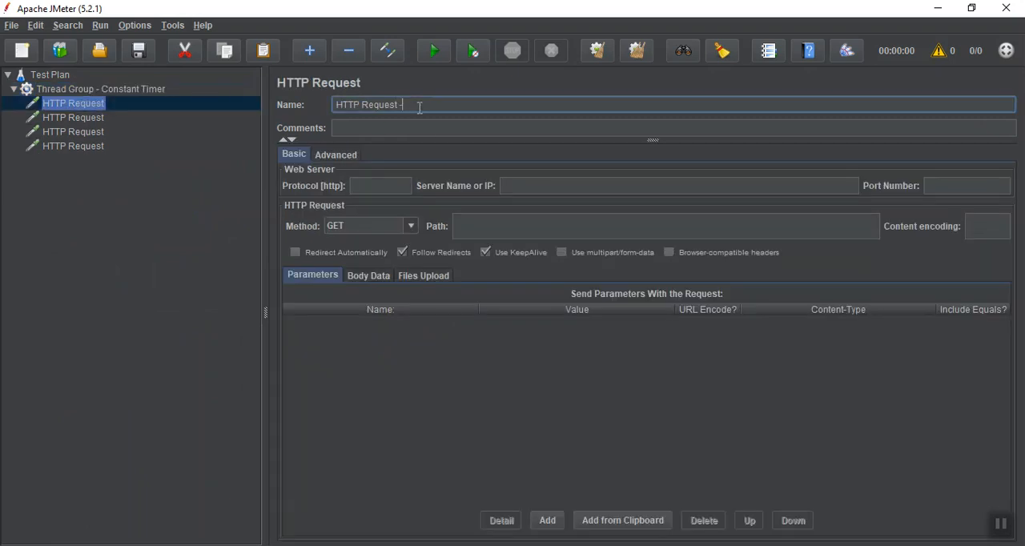
left_click(125, 90)
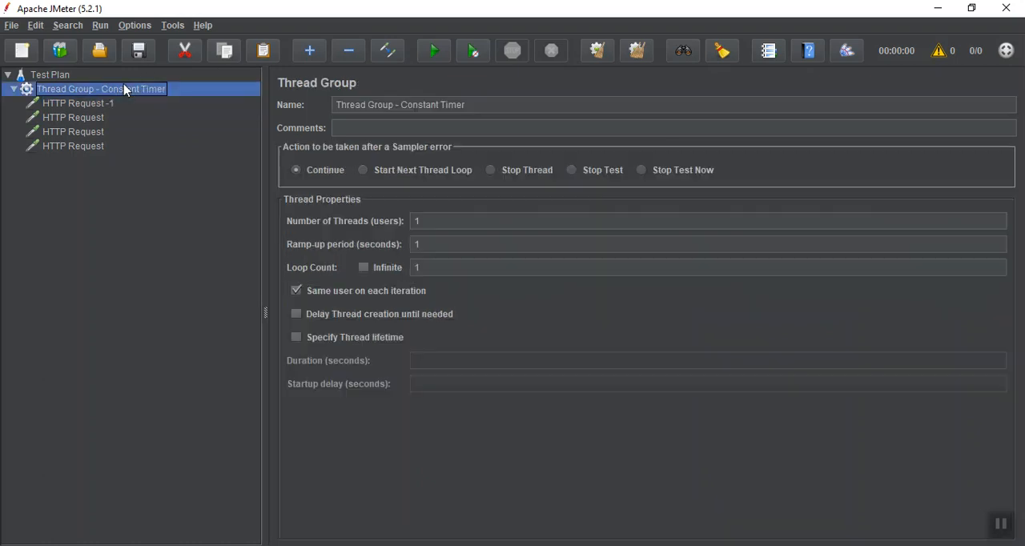
key("ctrl+v")
Rename the second and third samplers as "HTTP Request -2" and "HTTP Request -3".
left_click(101, 118)
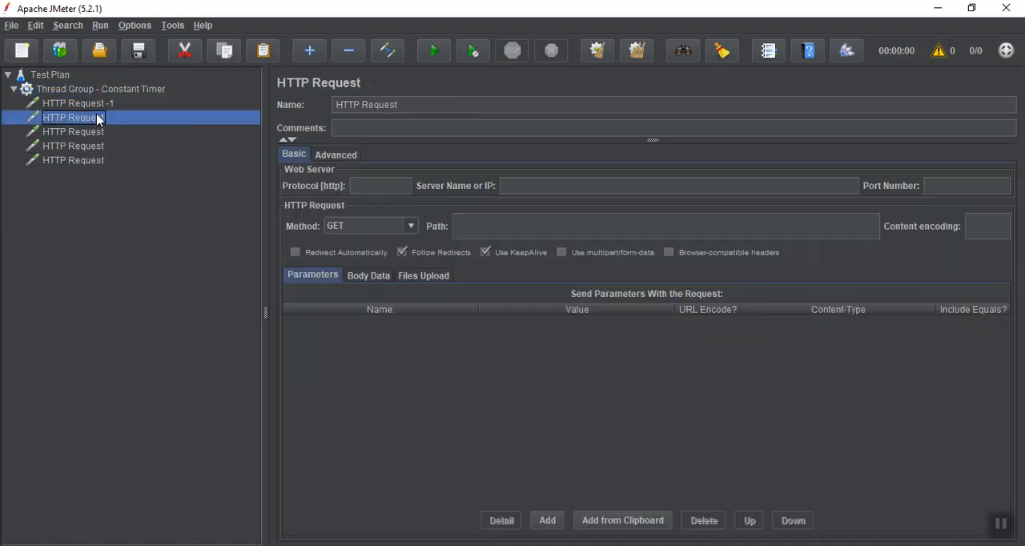
left_click(460, 103)
type("-2")
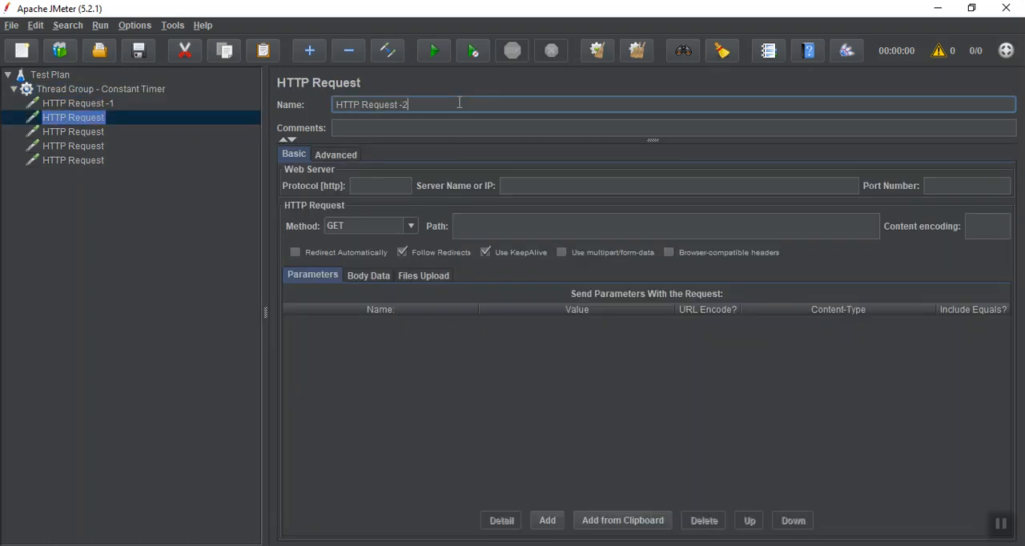
left_click(85, 132)
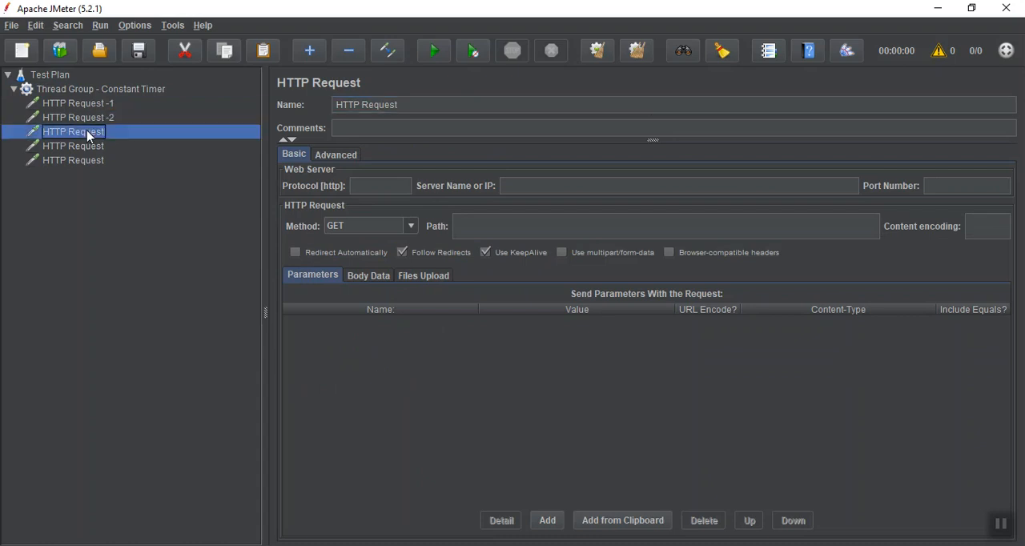
left_click(431, 103)
type("-3")
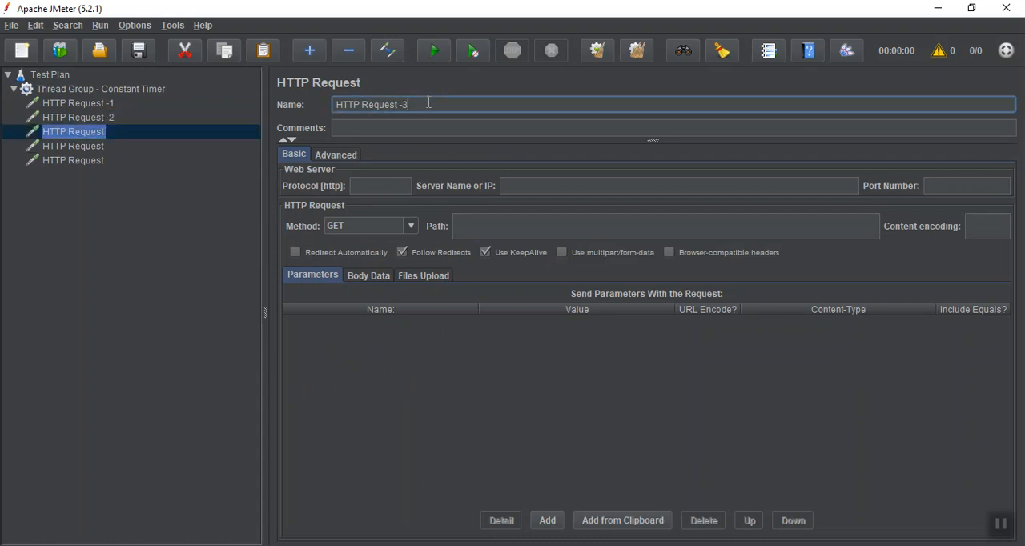
Rename the fourth and fifth samplers as "HTTP Request -4" and "HTTP Request -5".
left_click(90, 152)
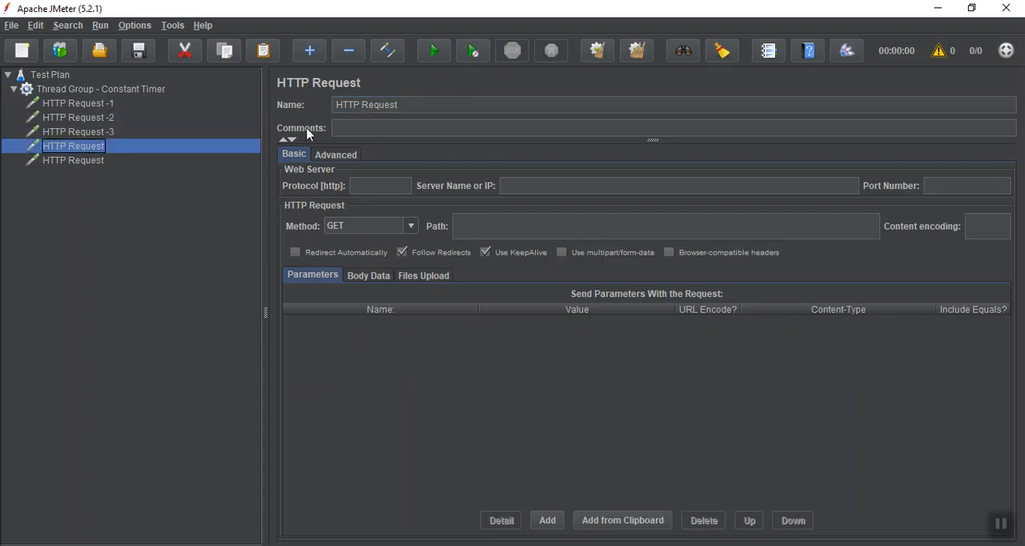
left_click(427, 105)
type("-")
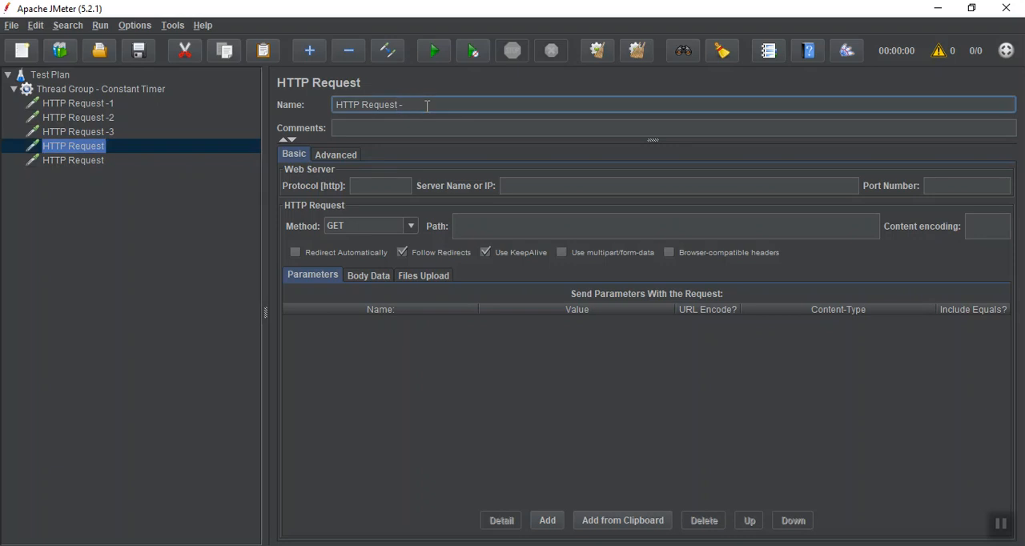
type("4")
left_click(92, 161)
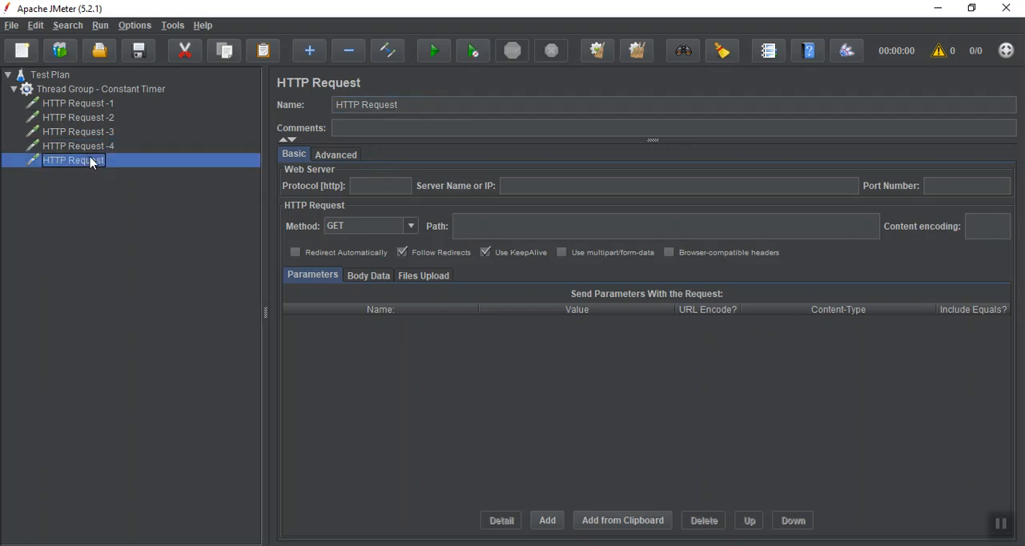
left_click(411, 102)
type("-5")
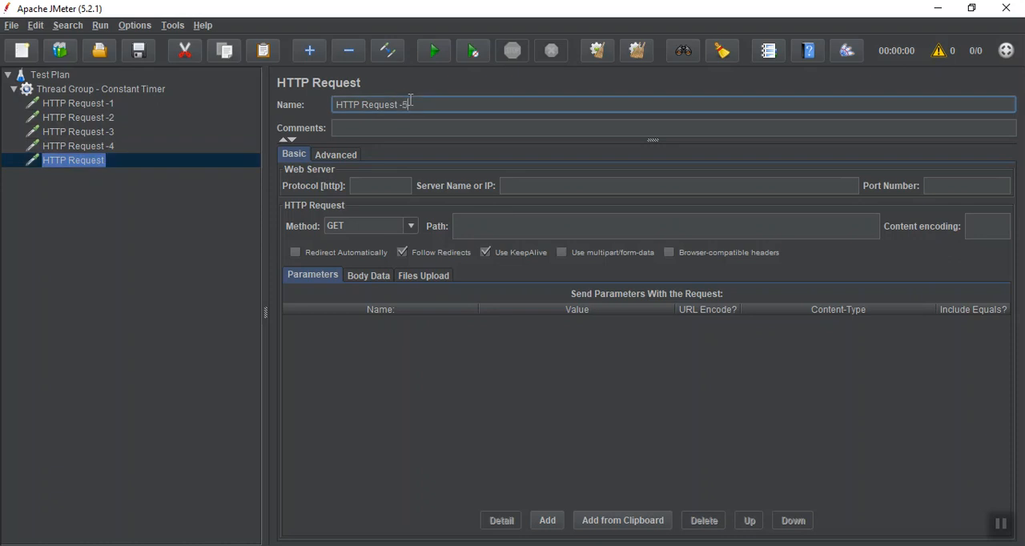
Add a View Results Tree listener to the test plan and move it above the thread group.
right_click(51, 76)
mouse_move(80, 86)
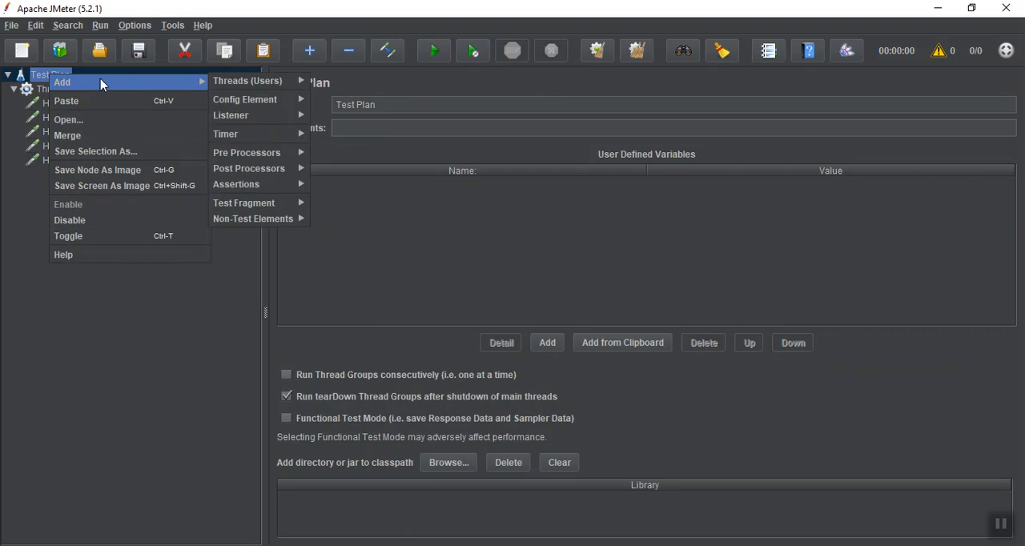
mouse_move(294, 125)
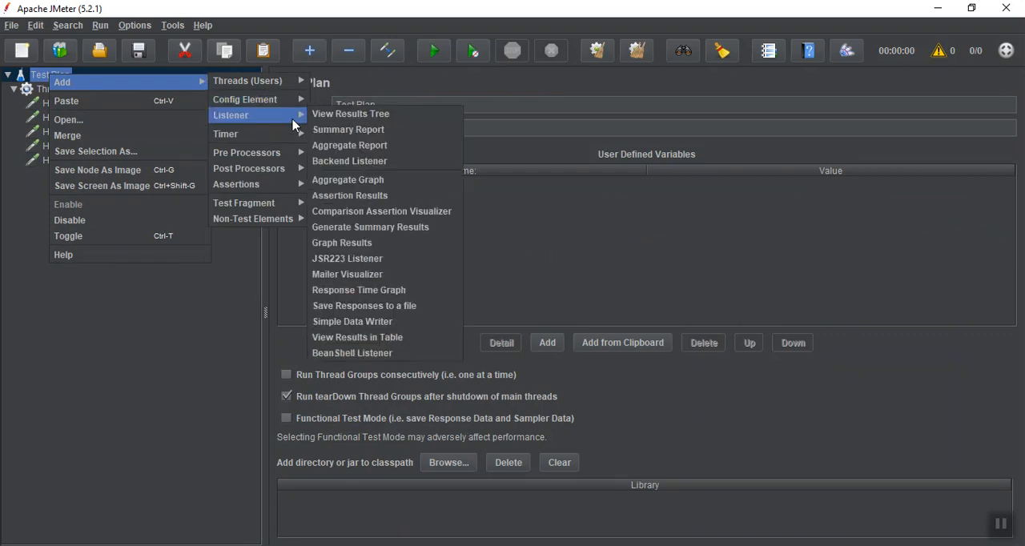
left_click(331, 116)
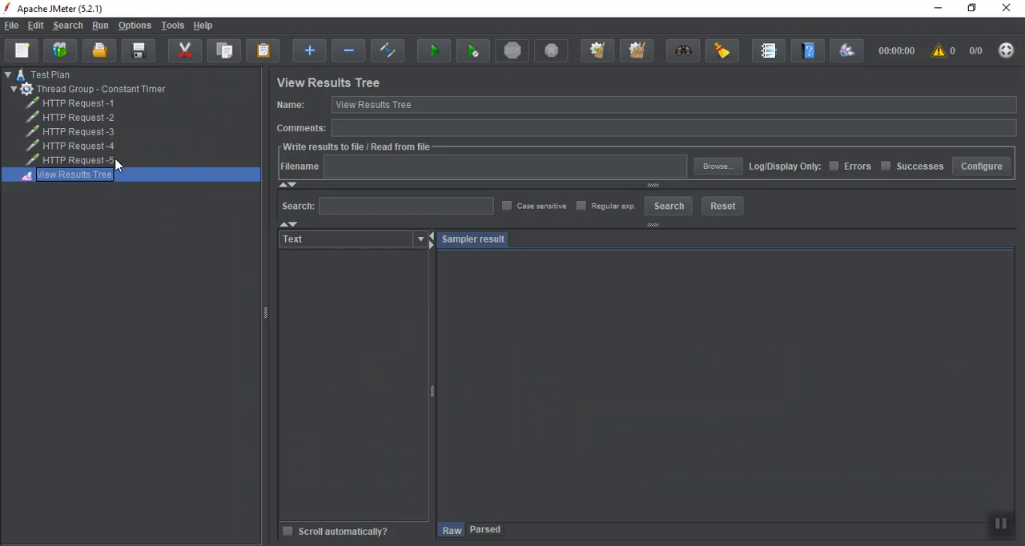
left_click_drag(103, 173, 76, 80)
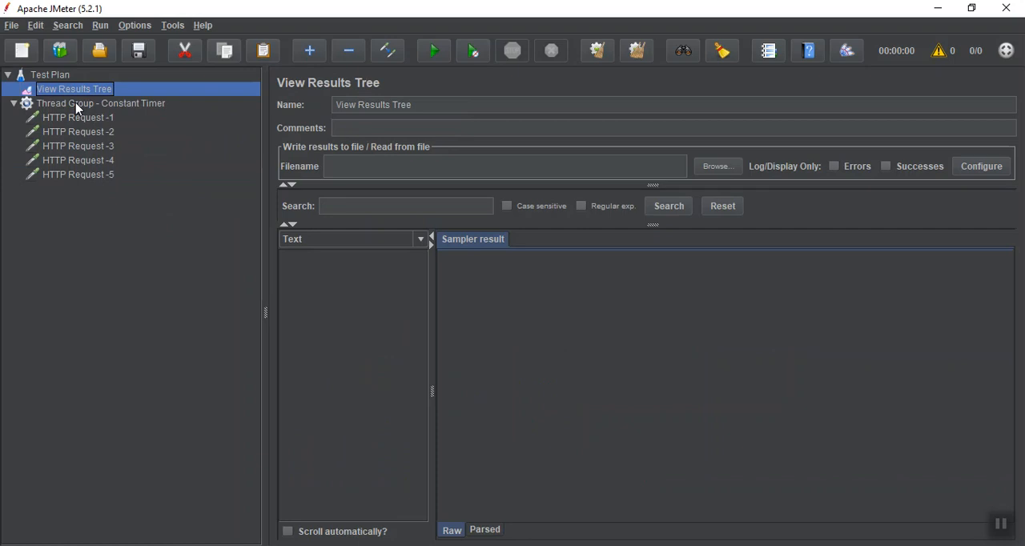
Add a Constant Timer to the thread group and set its thread delay to 3000 milliseconds.
left_click(77, 107)
right_click(77, 107)
mouse_move(133, 115)
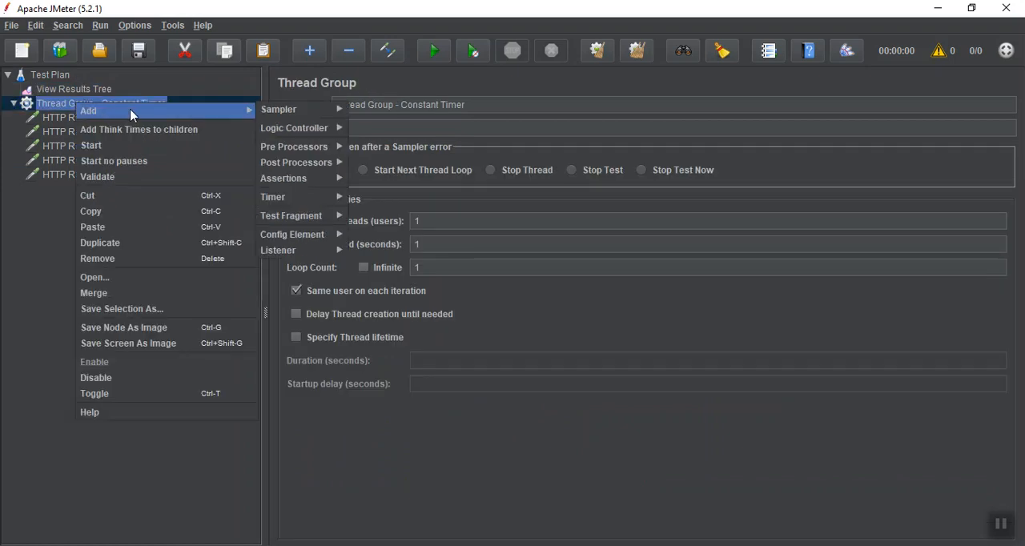
mouse_move(291, 199)
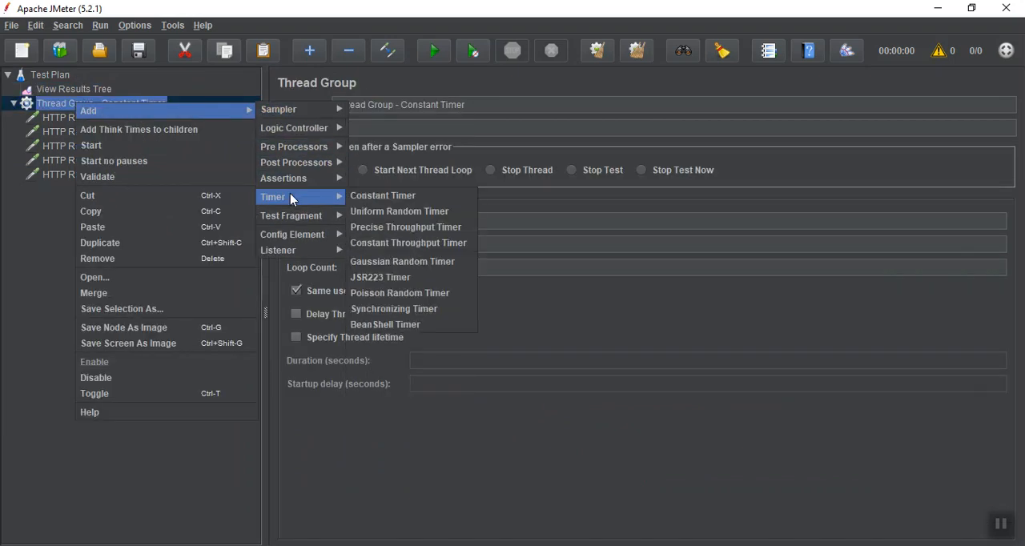
left_click(369, 201)
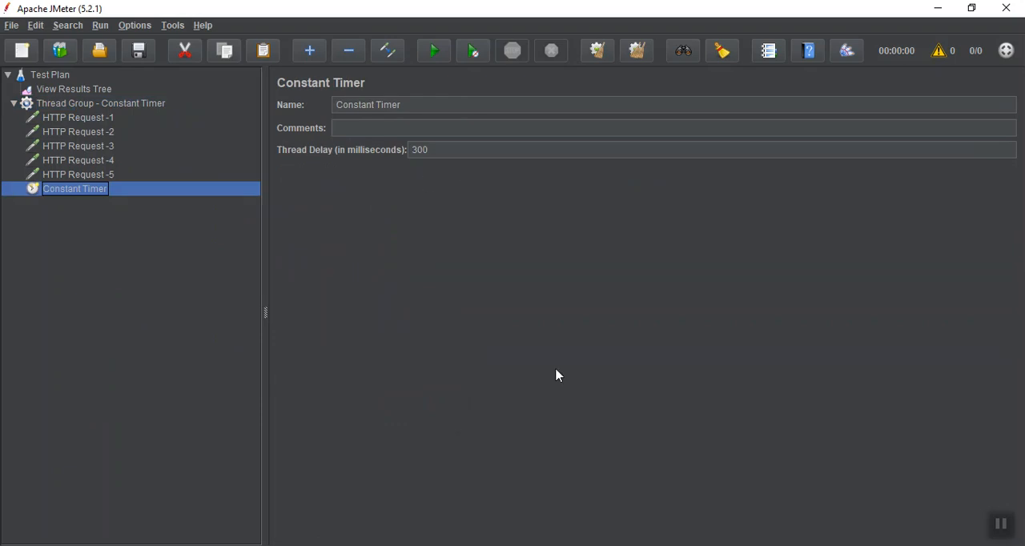
left_click(1009, 535)
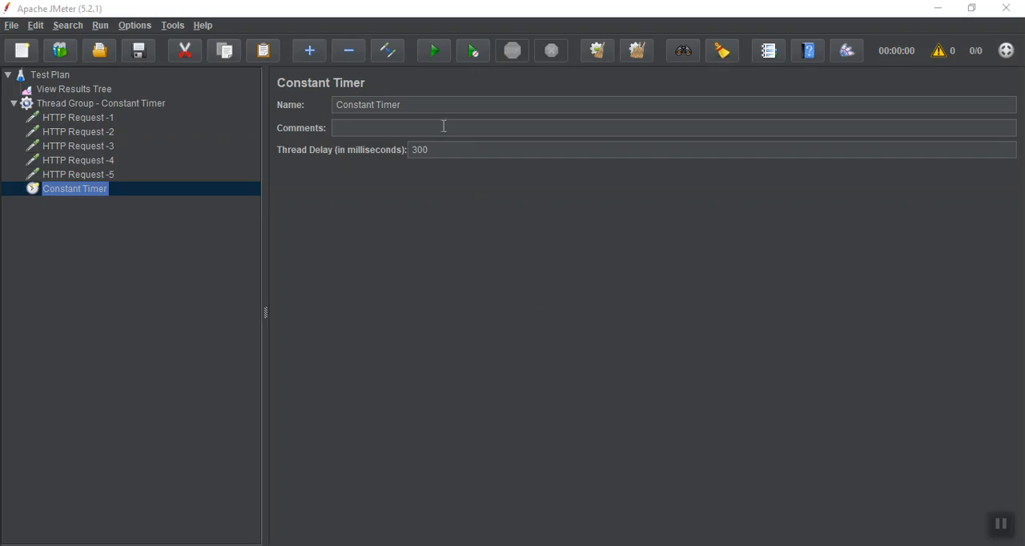
double_click(443, 151)
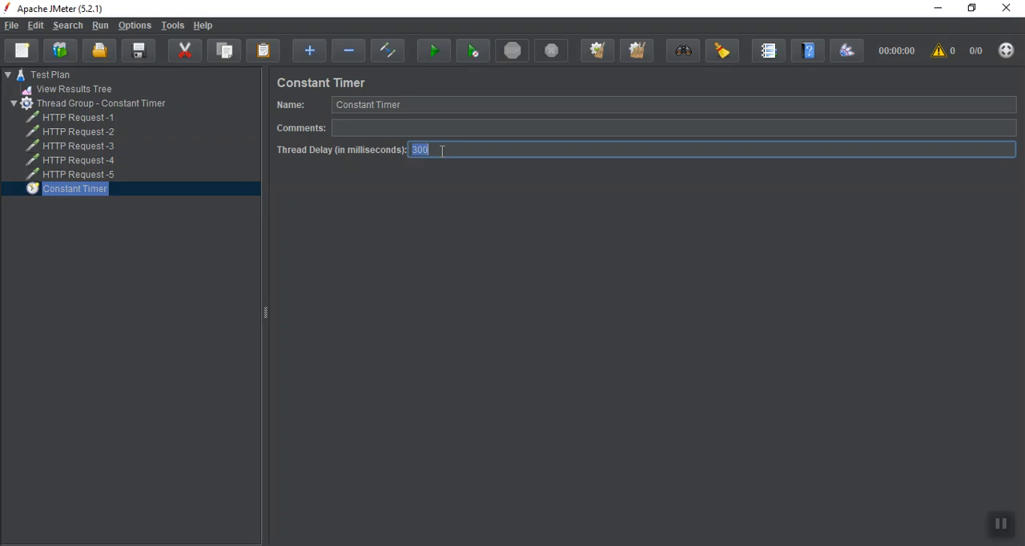
type("3000")
Save the test plan as Timer.jmx in the bin folder.
key("ctrl+s")
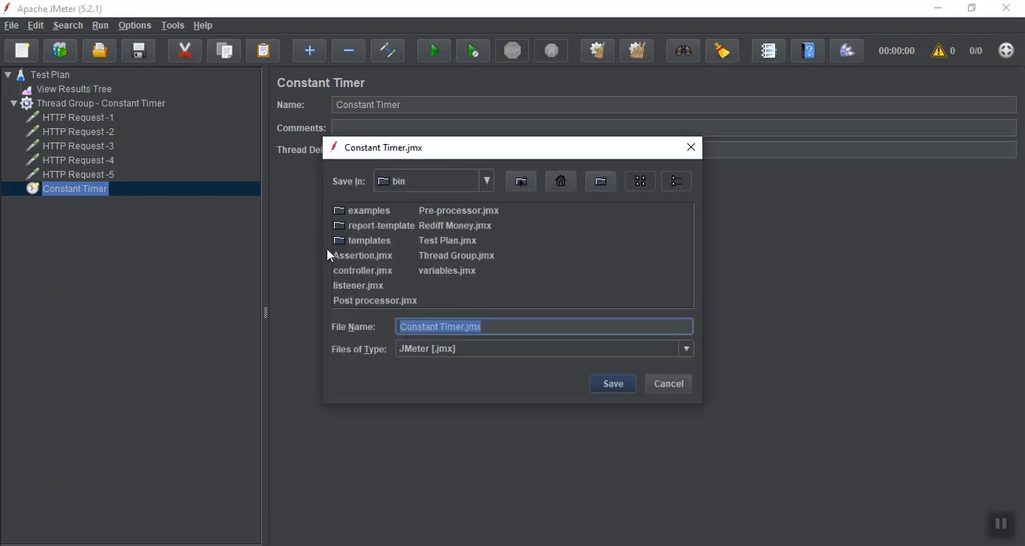
left_click(465, 326)
key("Left")
key("Left")
key("Left")
key("Left")
key("BackSpace")
key("BackSpace")
key("BackSpace")
key("BackSpace")
key("BackSpace")
key("BackSpace")
key("BackSpace")
key("BackSpace")
key("BackSpace")
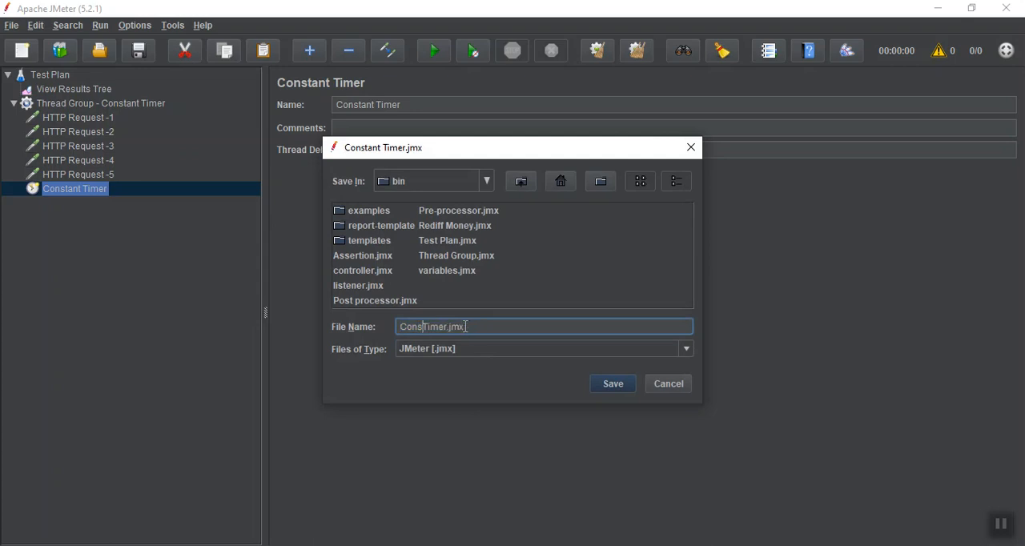
left_click(613, 385)
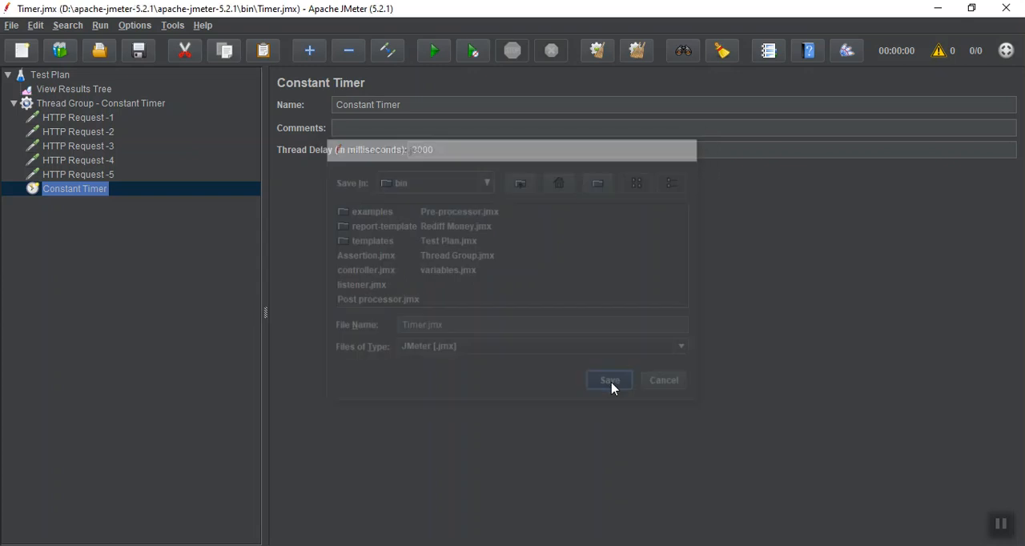
Run the test plan with the View Results Tree listener displayed.
left_click(50, 89)
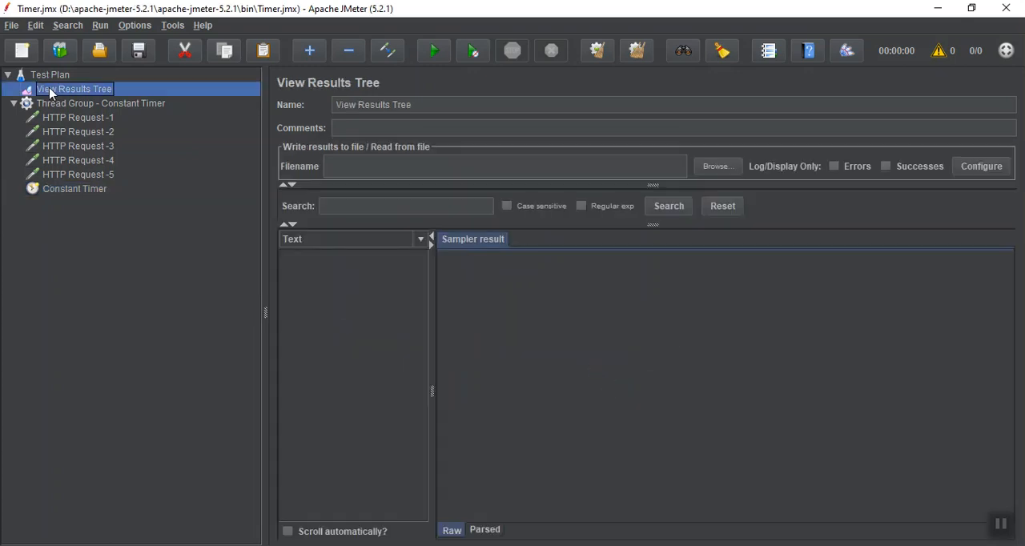
left_click(426, 59)
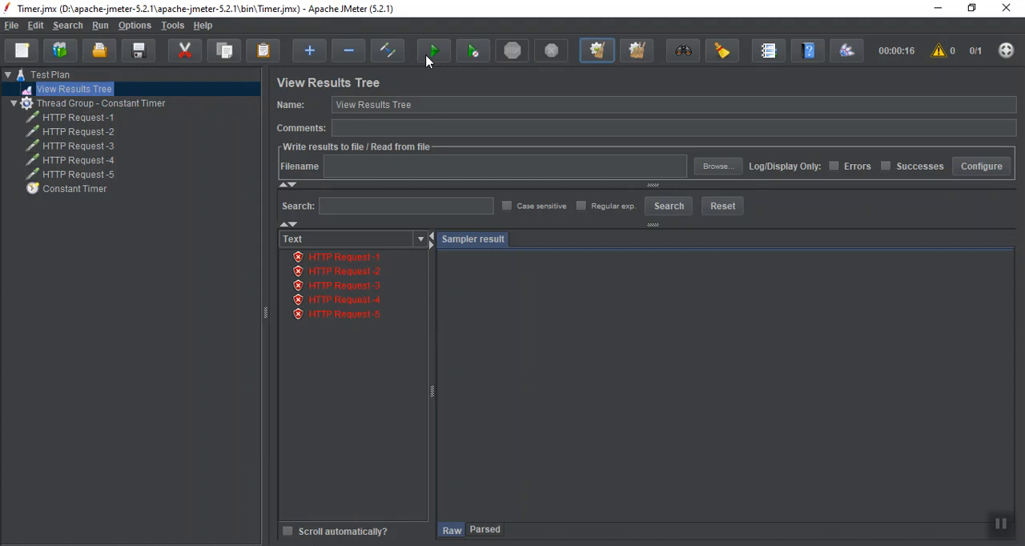
Compare the sample start times of HTTP Request -1 through HTTP Request -5 in the sampler results.
left_click(342, 264)
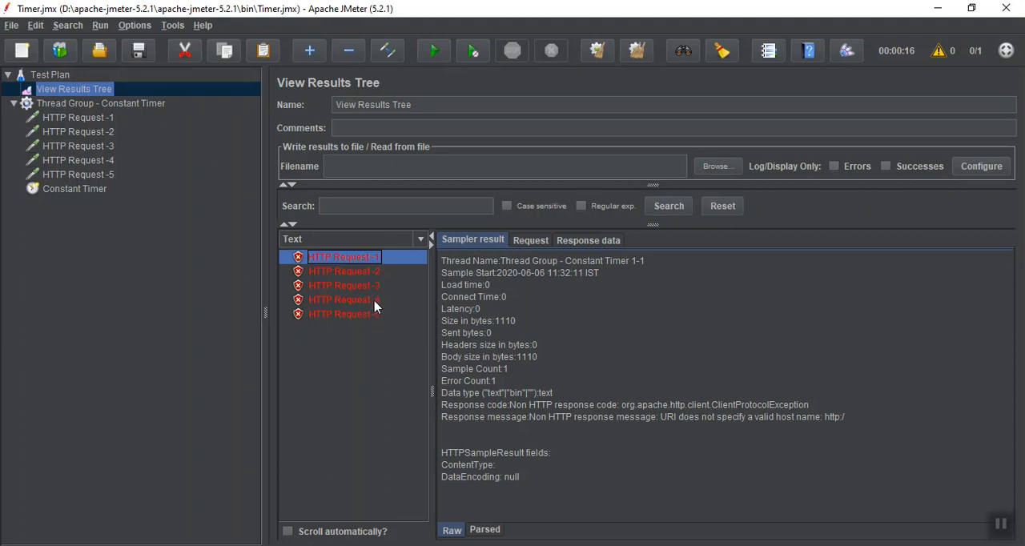
left_click(339, 277)
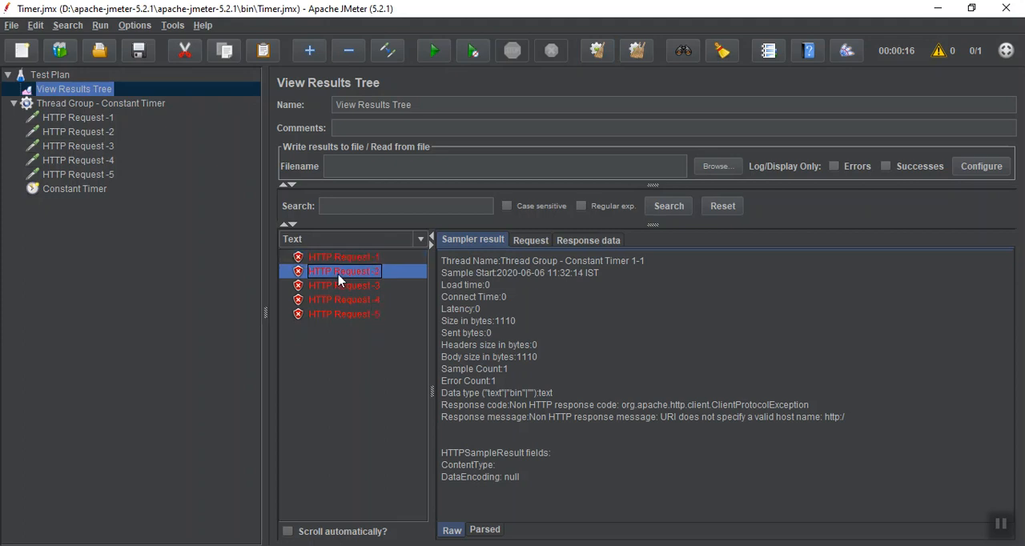
left_click(338, 288)
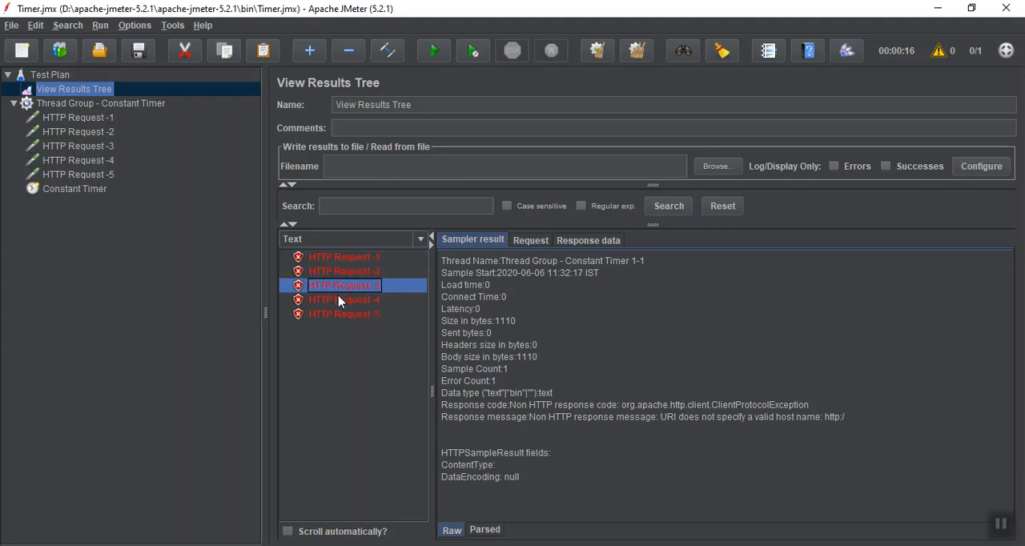
left_click(338, 300)
left_click(337, 314)
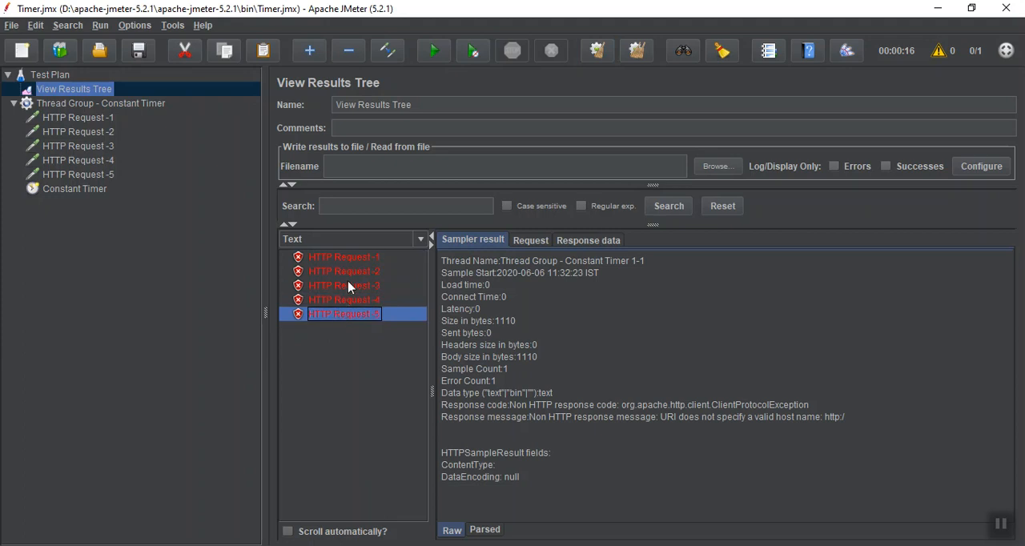
left_click(352, 257)
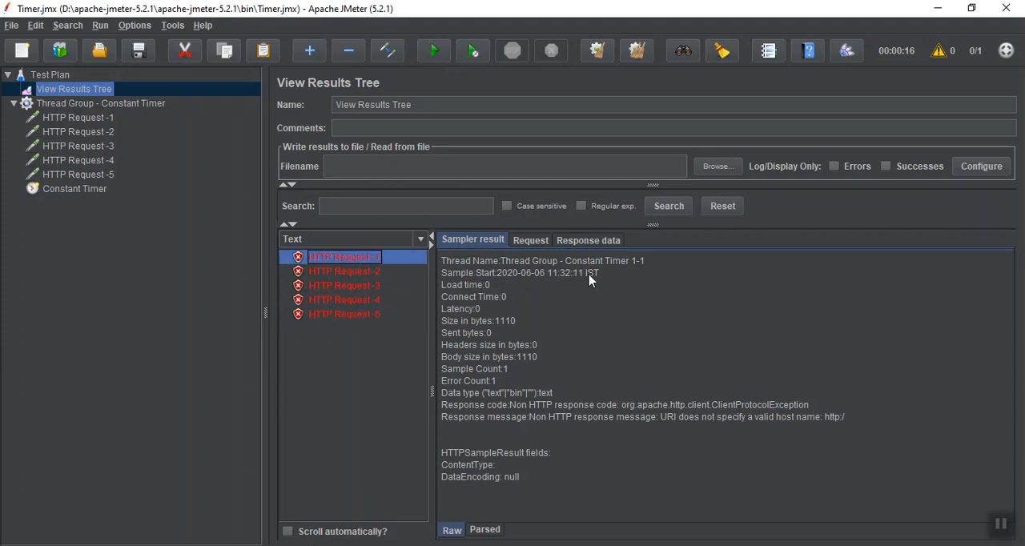
Check the sample start times of the HTTP Request -2 to HTTP Request -5 results against one another.
left_click(376, 273)
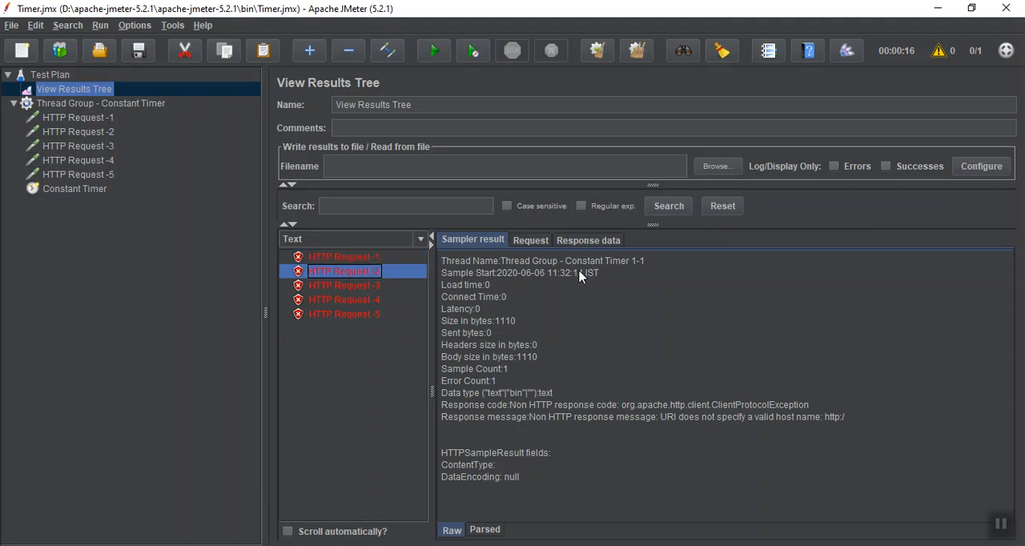
left_click(381, 287)
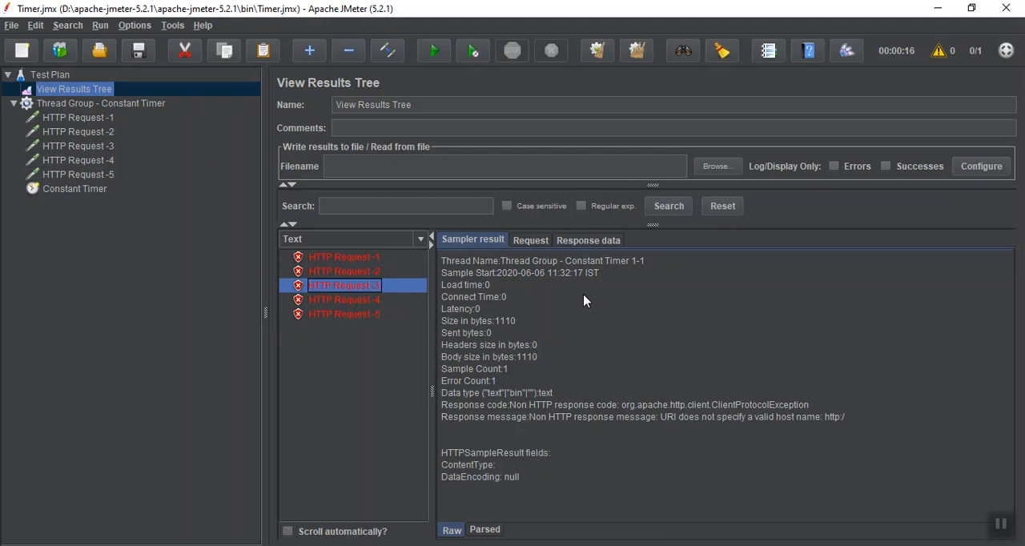
left_click(376, 303)
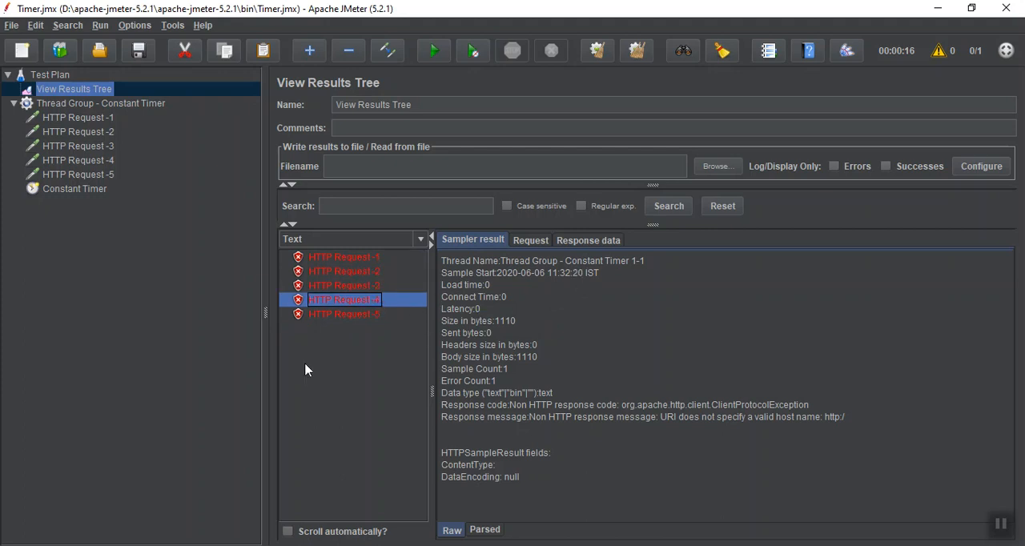
left_click(345, 320)
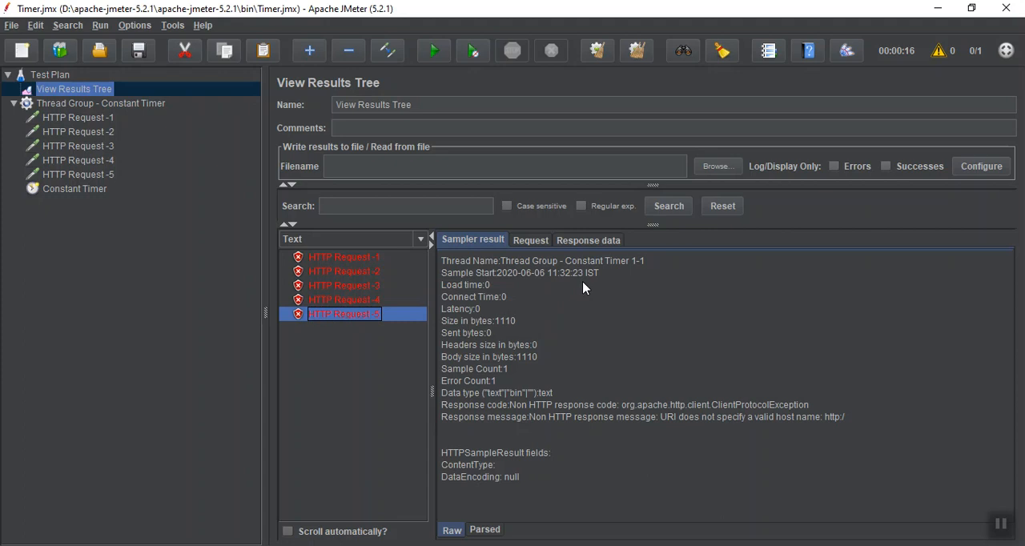
left_click(1003, 523)
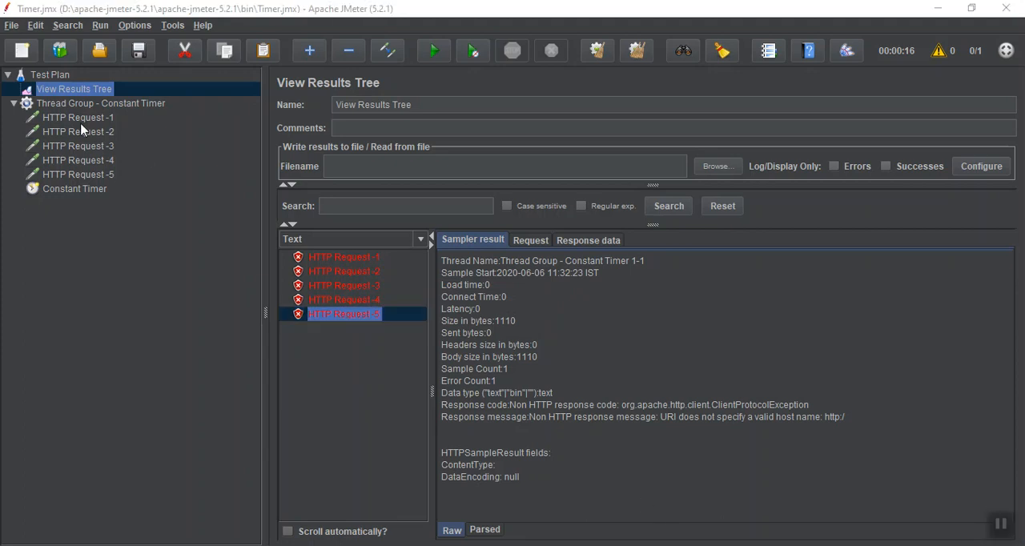
Disable the Constant Timer thread group and add a new thread group to the test plan.
left_click(15, 104)
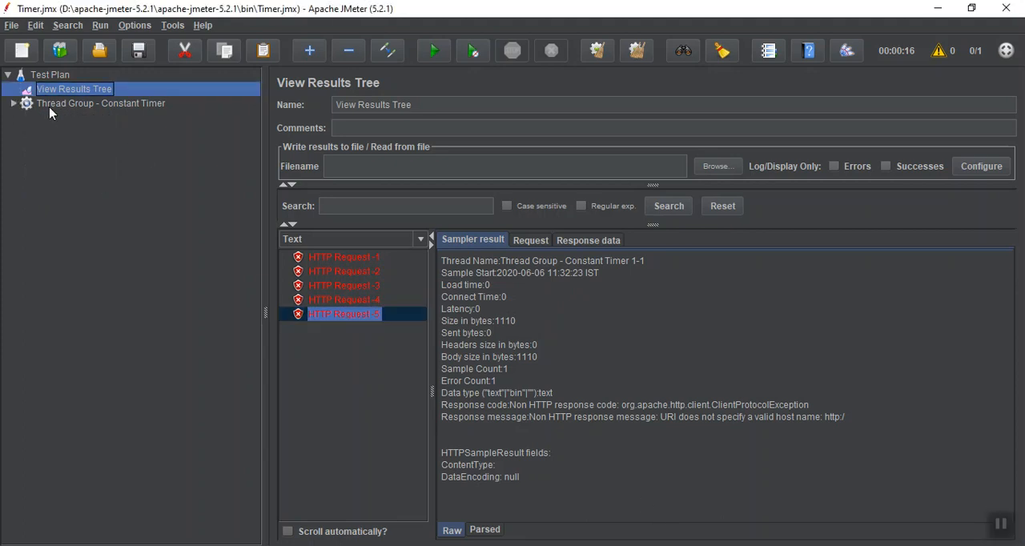
left_click(49, 110)
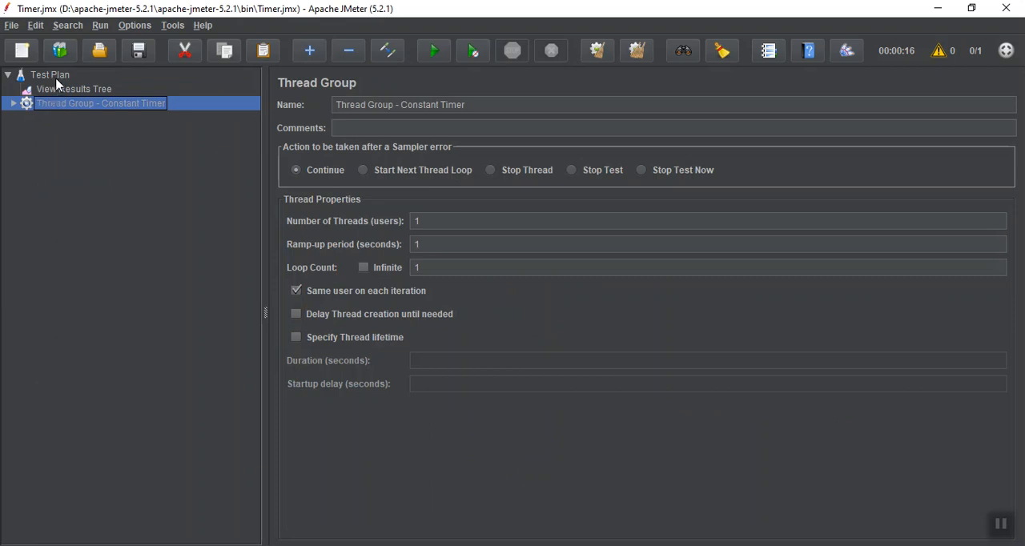
left_click(55, 77)
right_click(56, 80)
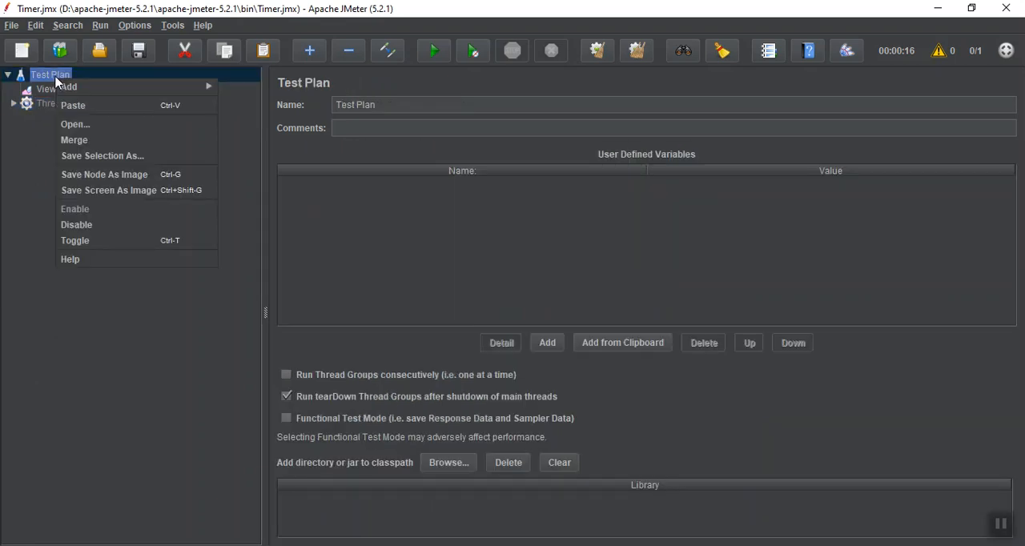
mouse_move(80, 86)
mouse_move(242, 83)
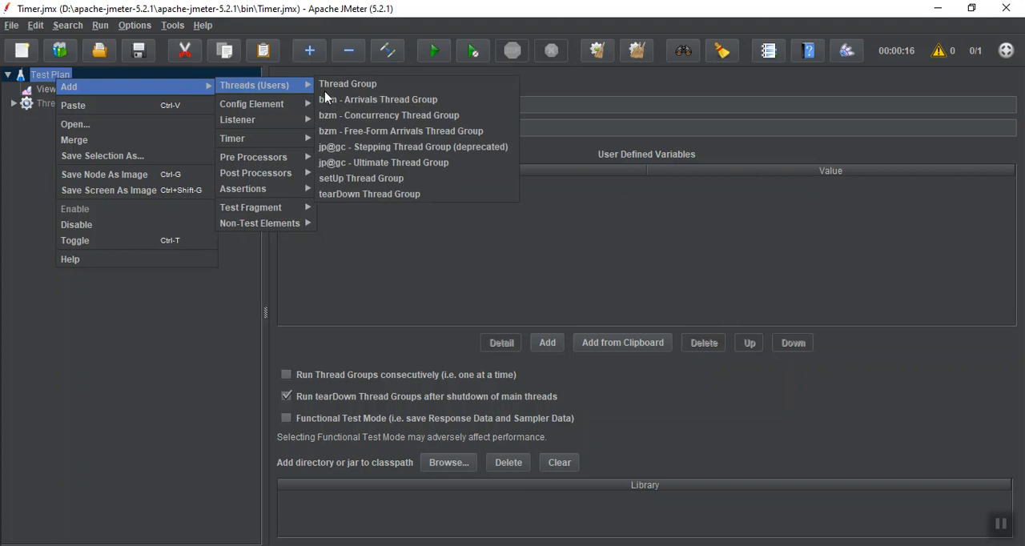
left_click(341, 84)
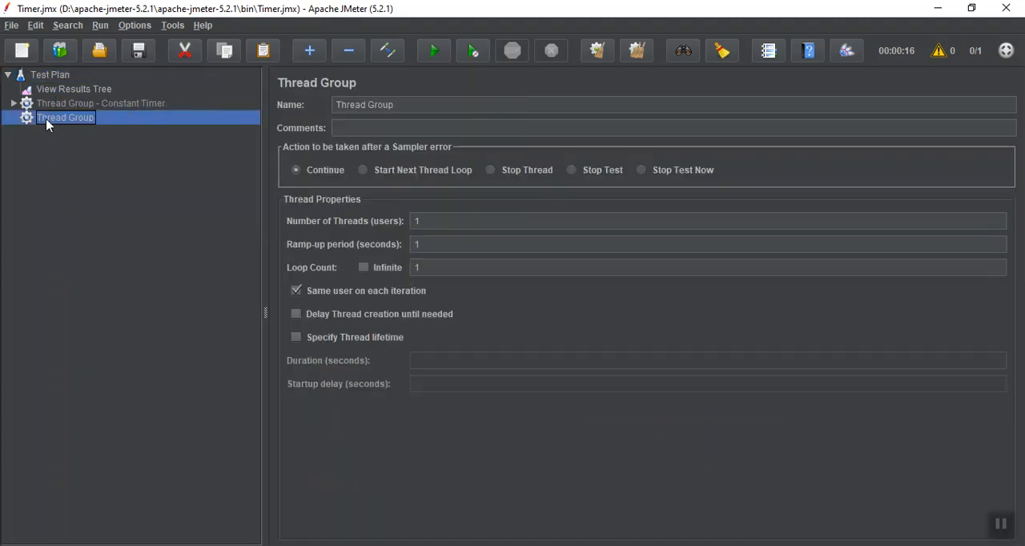
Add a Constant Throughput Timer to the new thread group.
right_click(50, 123)
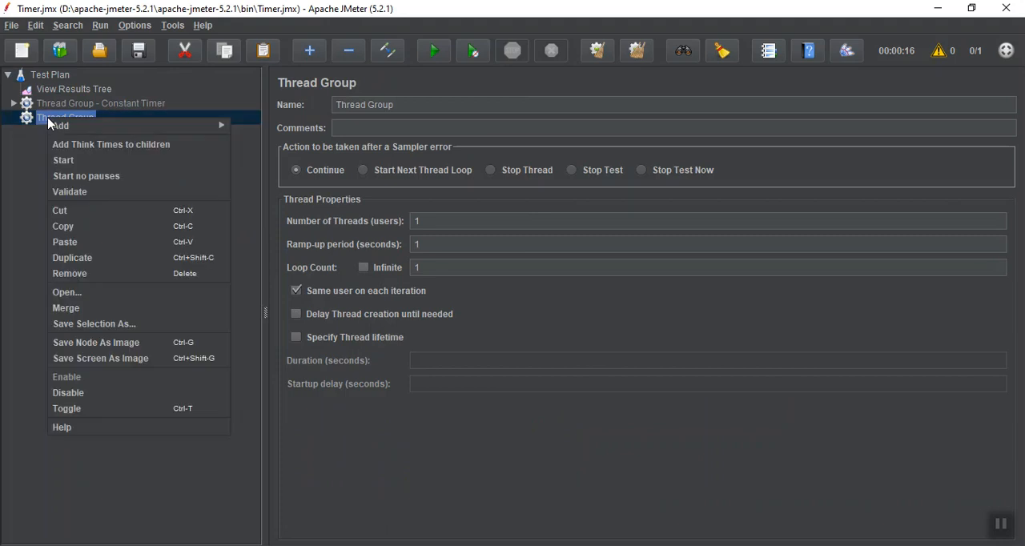
mouse_move(85, 126)
mouse_move(292, 216)
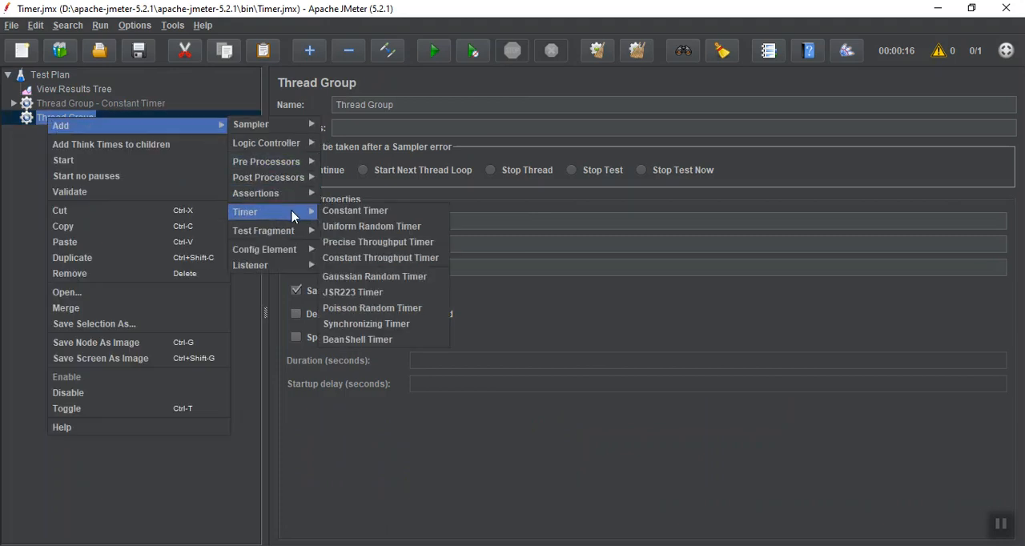
left_click(397, 259)
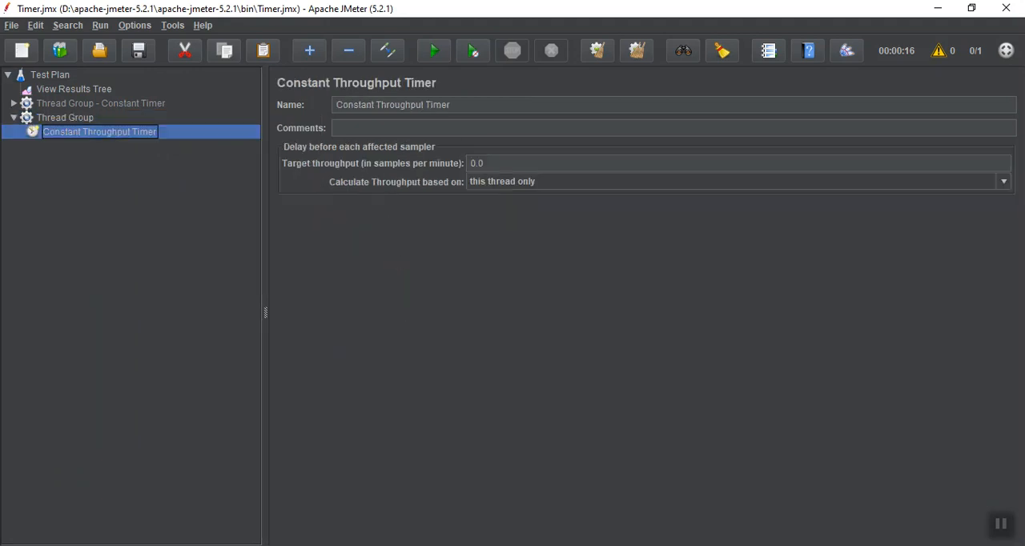
left_click(1006, 528)
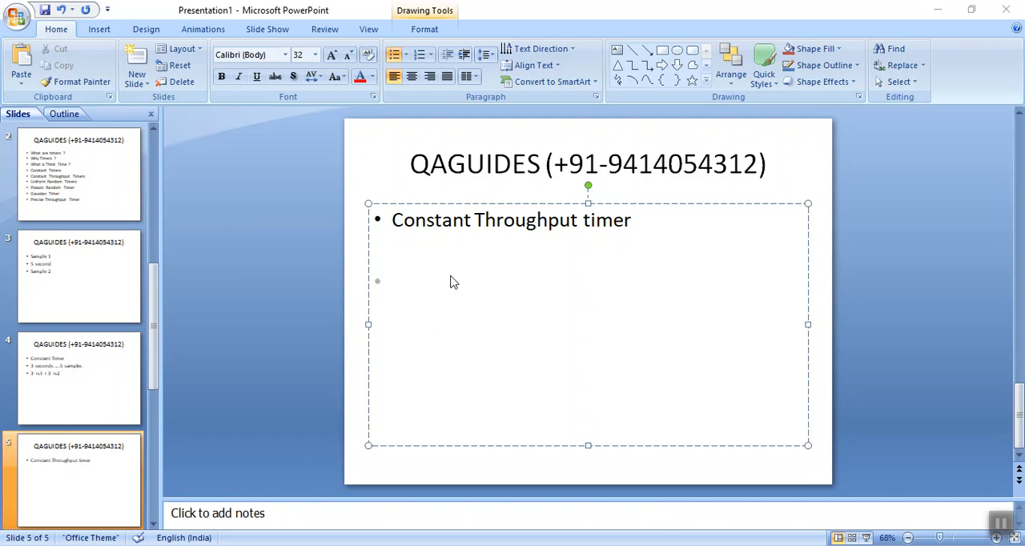
In PowerPoint, write "10 samples 1 minutes" as a bullet under Constant Throughput timer on slide 5.
type("10 samples")
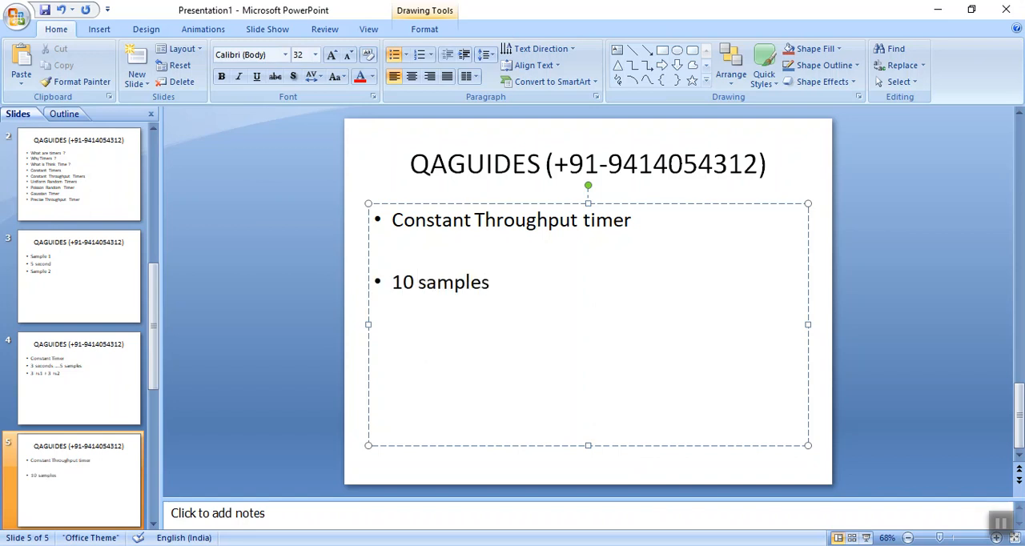
type(" 1 monute")
key("BackSpace")
key("BackSpace")
key("BackSpace")
key("BackSpace")
key("Left")
key("Delete")
type("inutes")
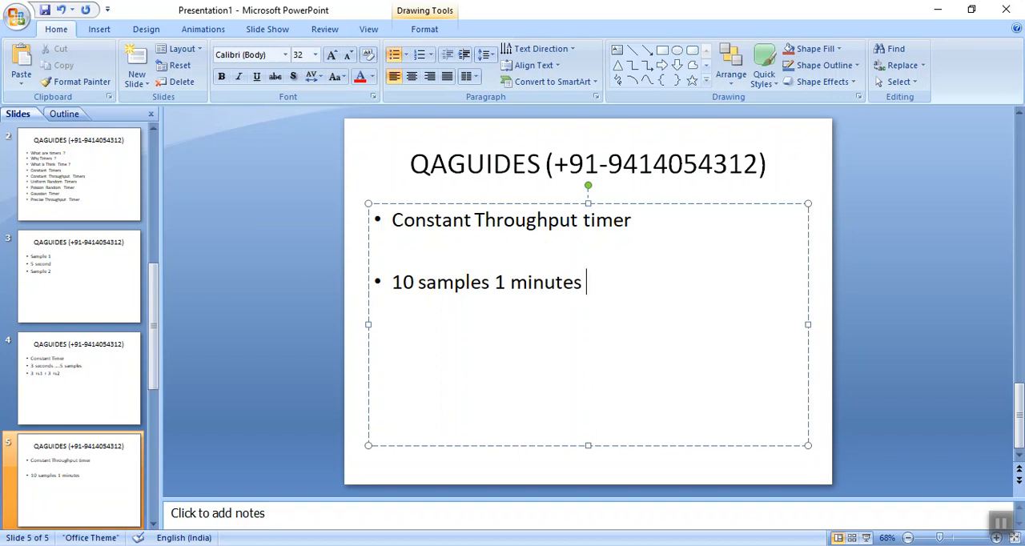
Extend the slide's second bullet with the rate "= 1/6sec".
type(",= 6sec")
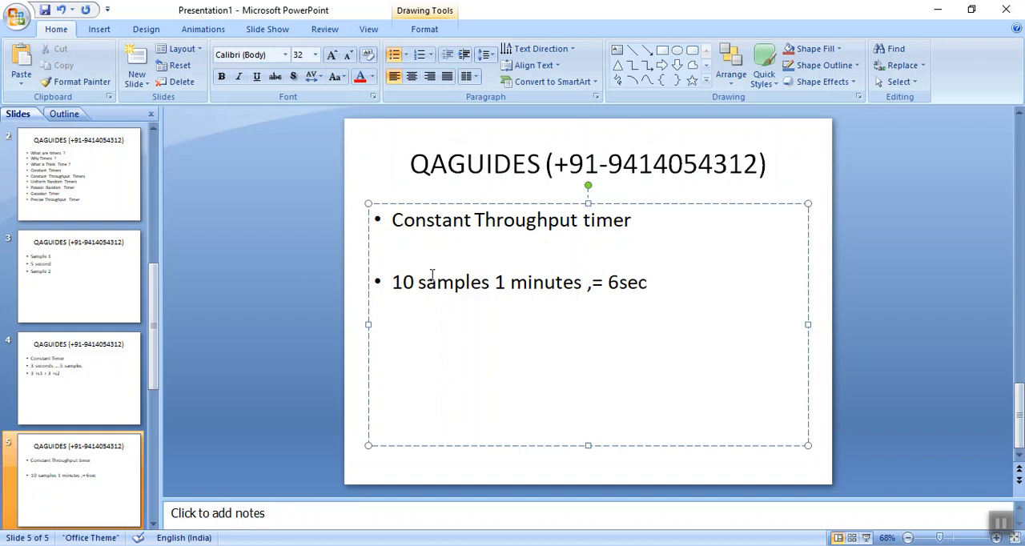
left_click(590, 286)
key("Delete")
left_click(605, 286)
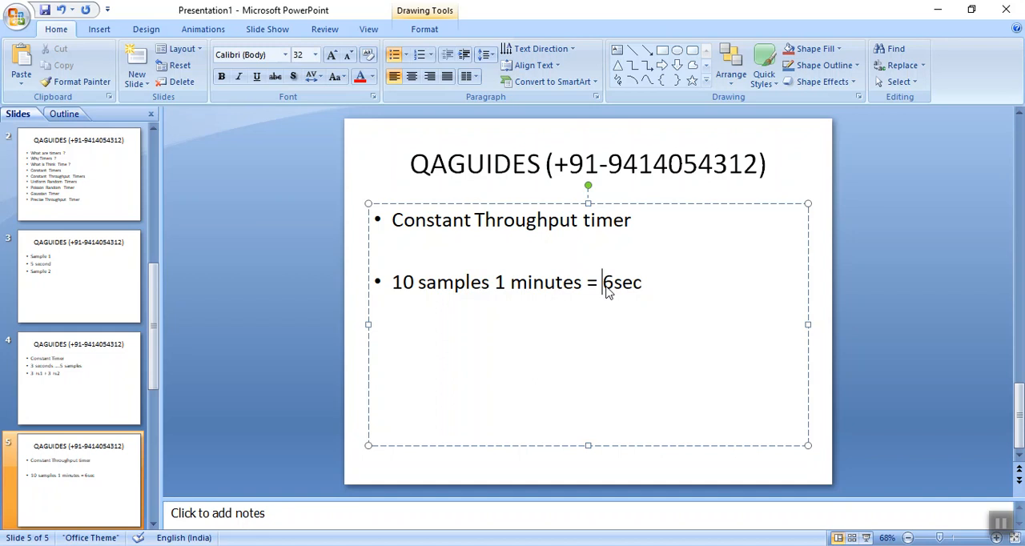
type("1/")
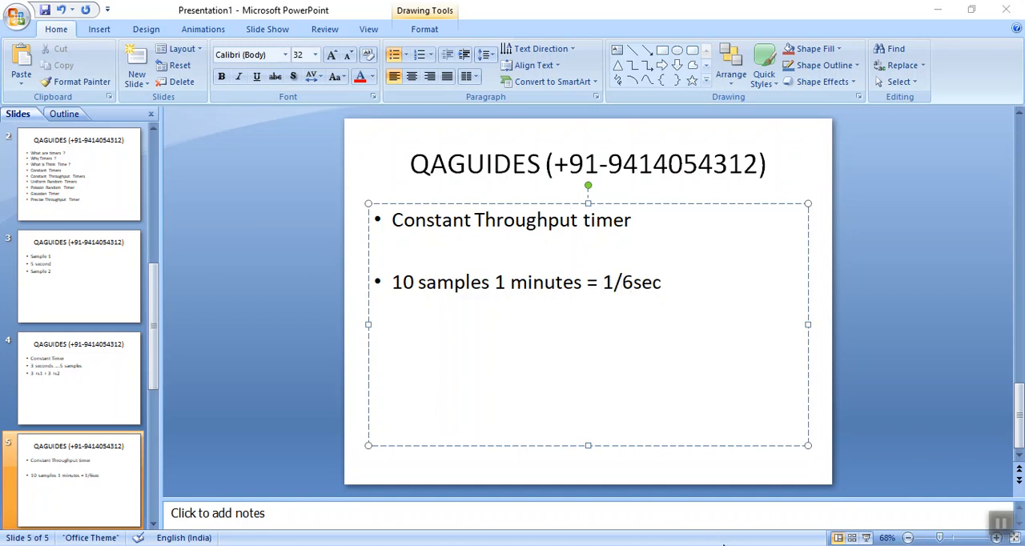
Switch back to JMeter and rename the new thread group as "Thread Group -Constant Throughput Timer".
key("alt+Tab")
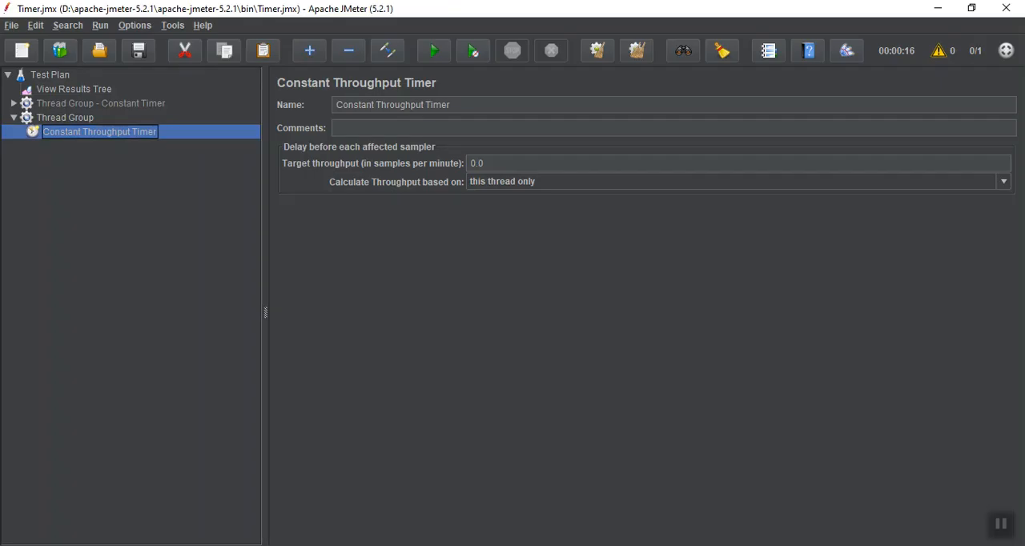
left_click(68, 121)
left_click(415, 107)
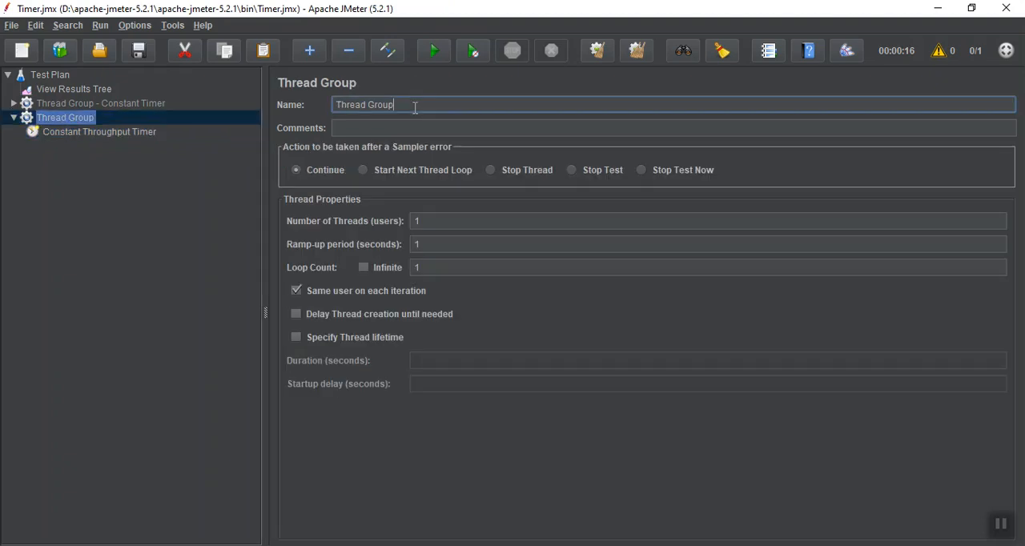
type("-Constant Throughput Timer")
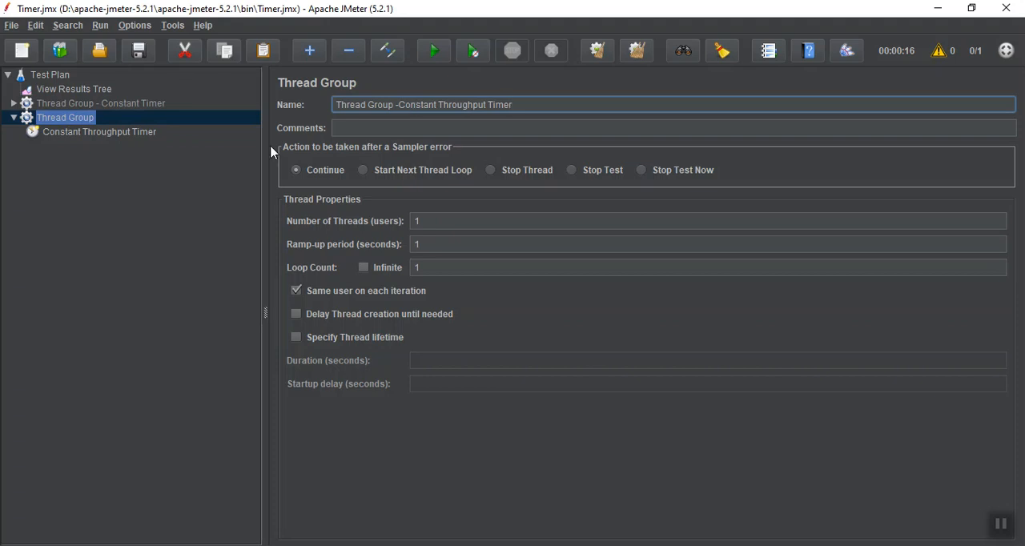
Copy HTTP Request -1 through HTTP Request -5 from the Constant Timer thread group into the Constant Throughput Timer thread group.
left_click(14, 104)
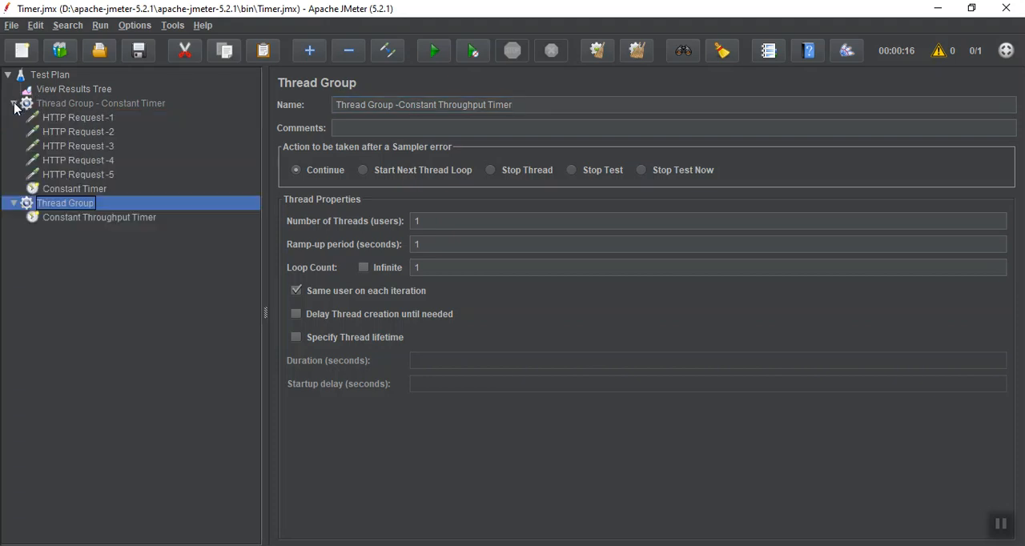
left_click(58, 118)
key("shift+Down")
key("shift+Down")
key("shift+Down")
key("shift+Down")
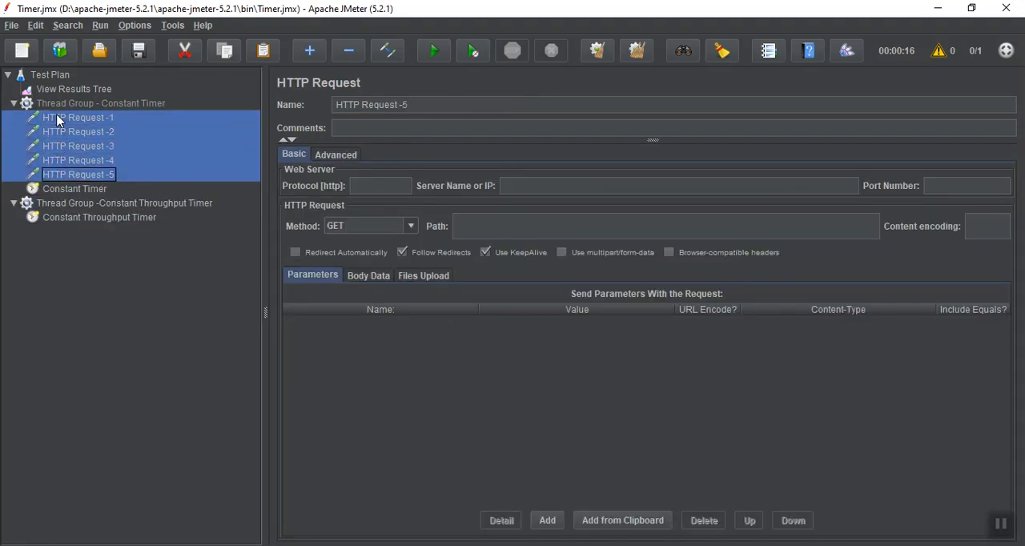
left_click(72, 204)
key("ctrl+v")
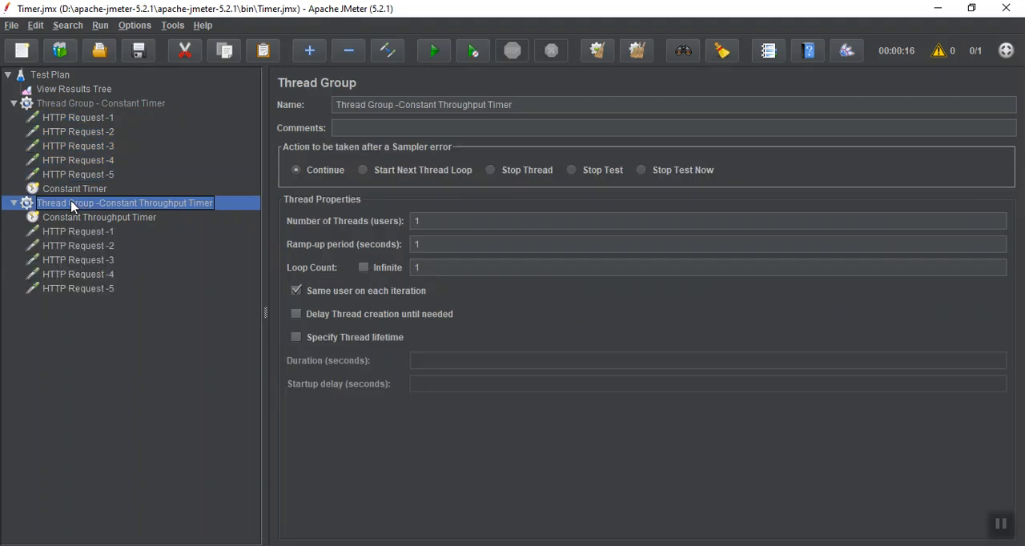
left_click(13, 104)
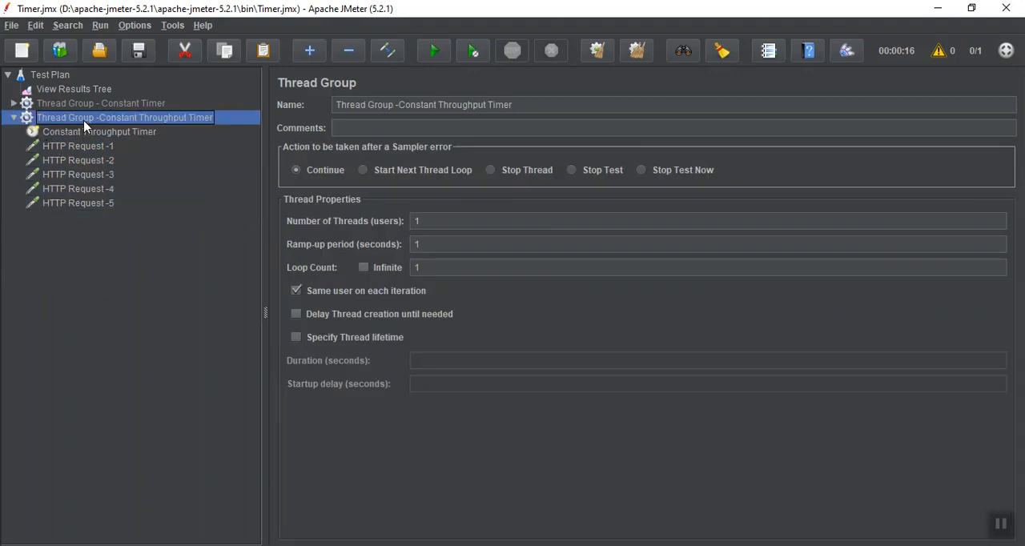
Set the Constant Throughput Timer's target throughput to 4.0 samples per minute, calculated for this thread only.
left_click(77, 137)
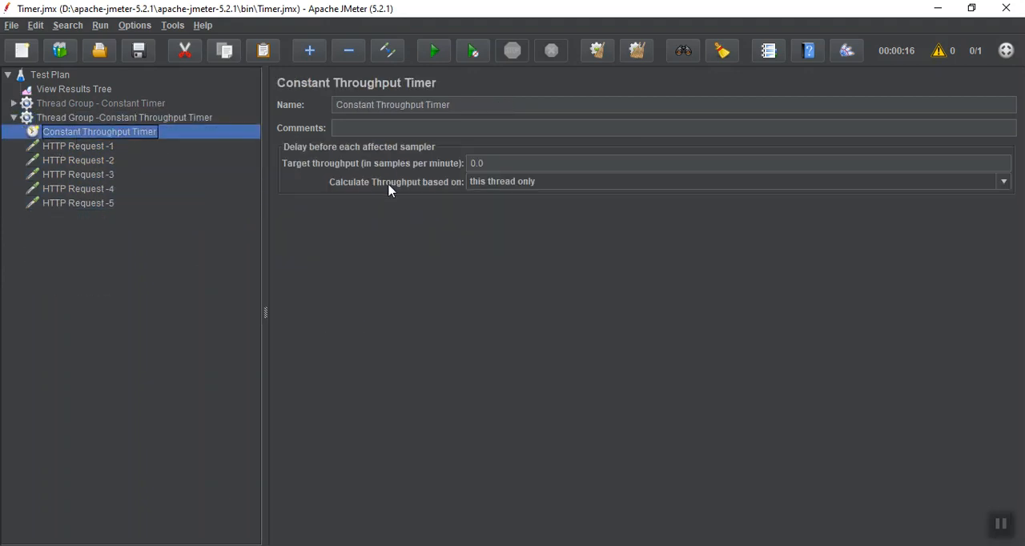
double_click(495, 167)
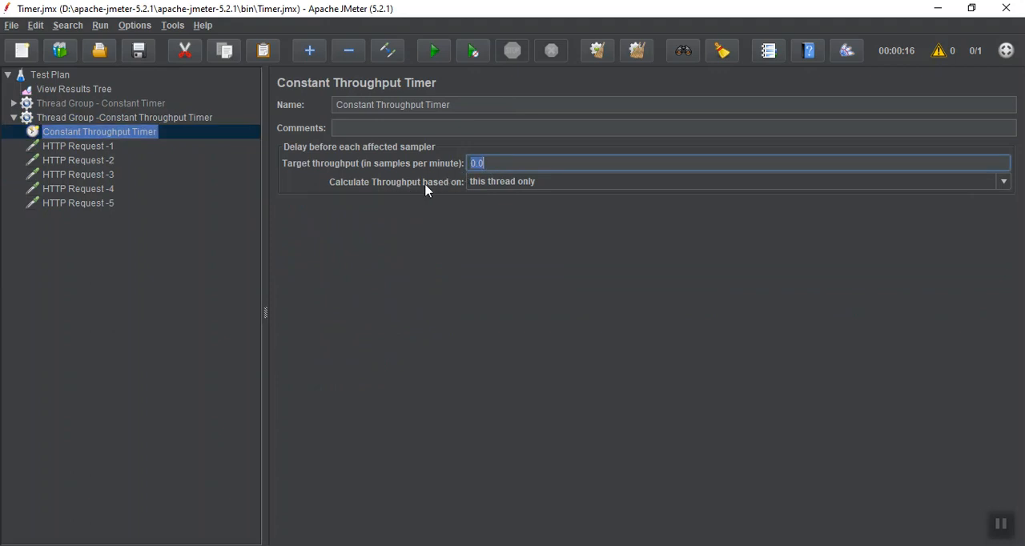
left_click(489, 182)
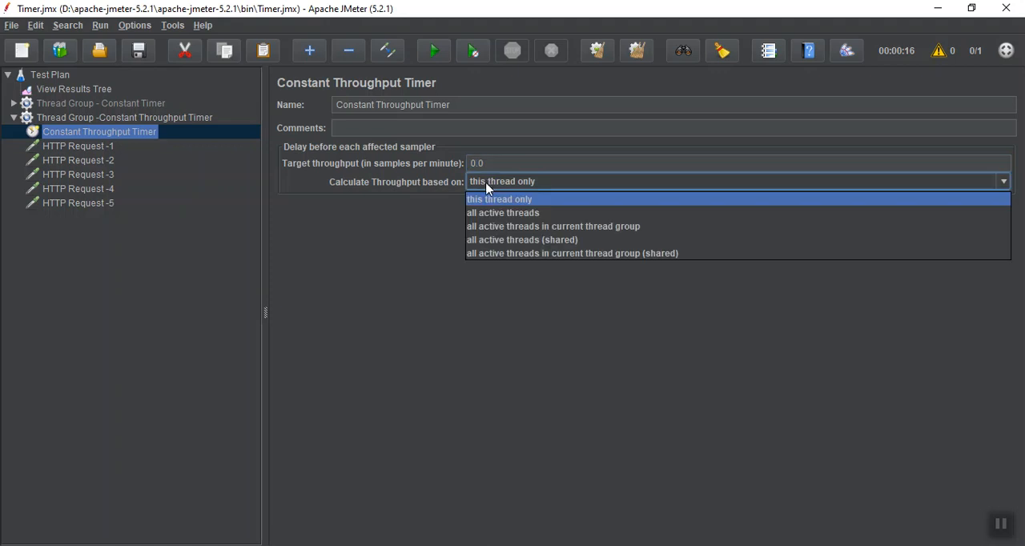
left_click(493, 162)
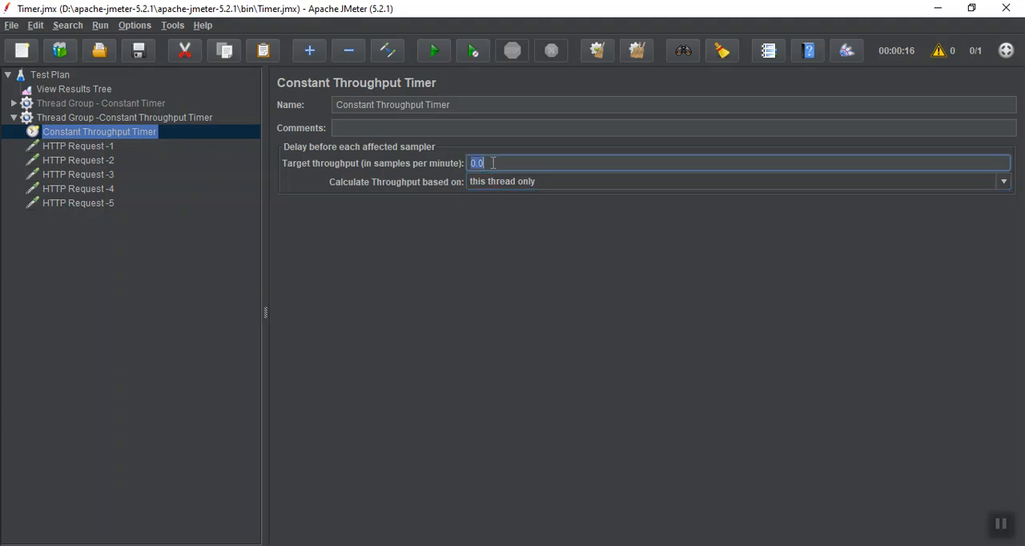
type("4.0")
Clear the previous results in View Results Tree and run the test plan.
left_click(77, 92)
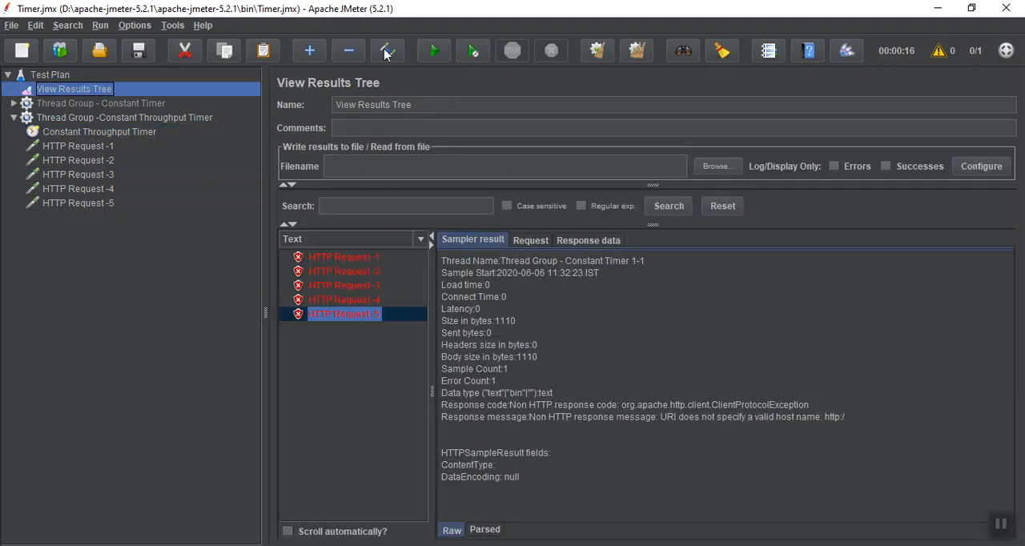
left_click(601, 52)
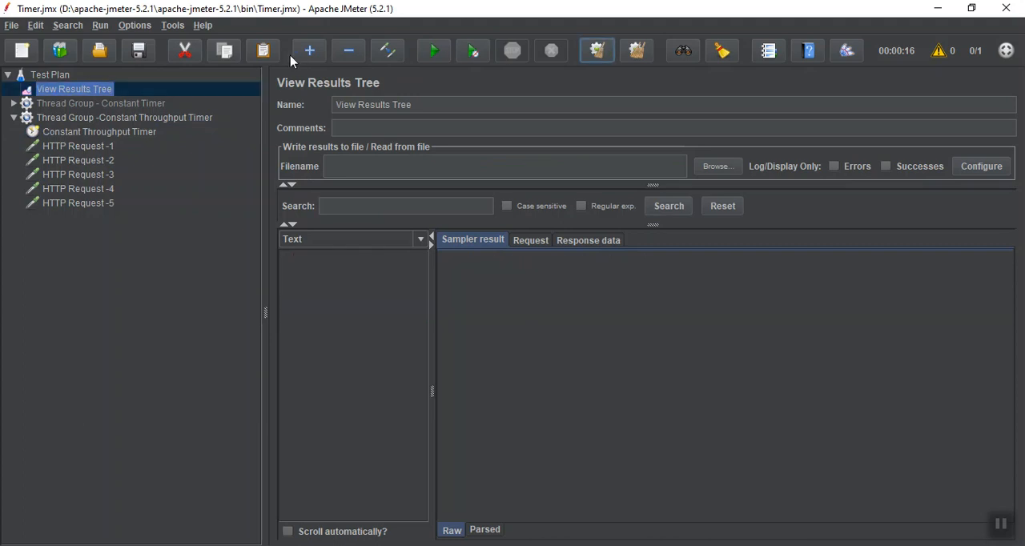
left_click(434, 52)
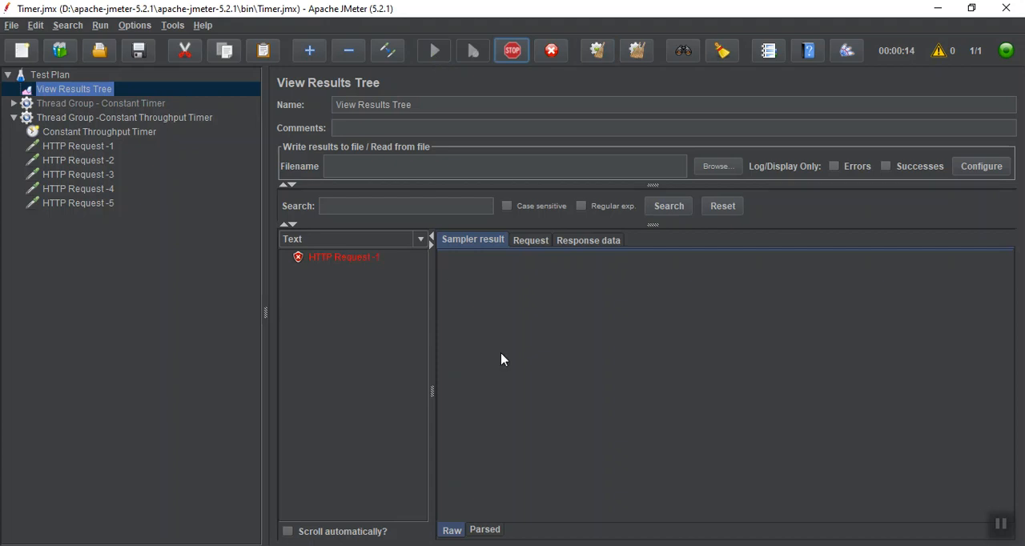
Compare the sample start times of HTTP Request -1 through HTTP Request -4 in the results tree to check the delay between requests.
left_click(366, 276)
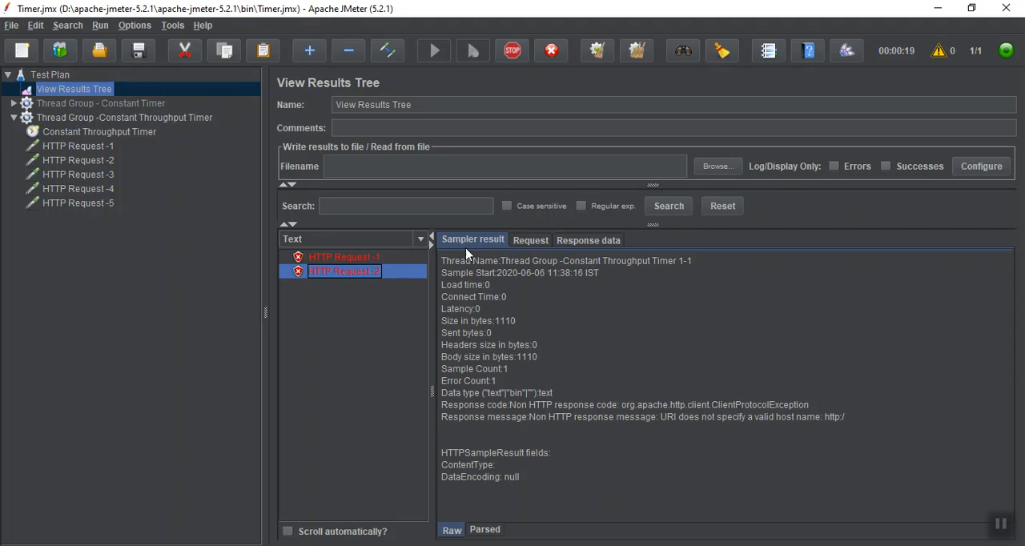
left_click(362, 258)
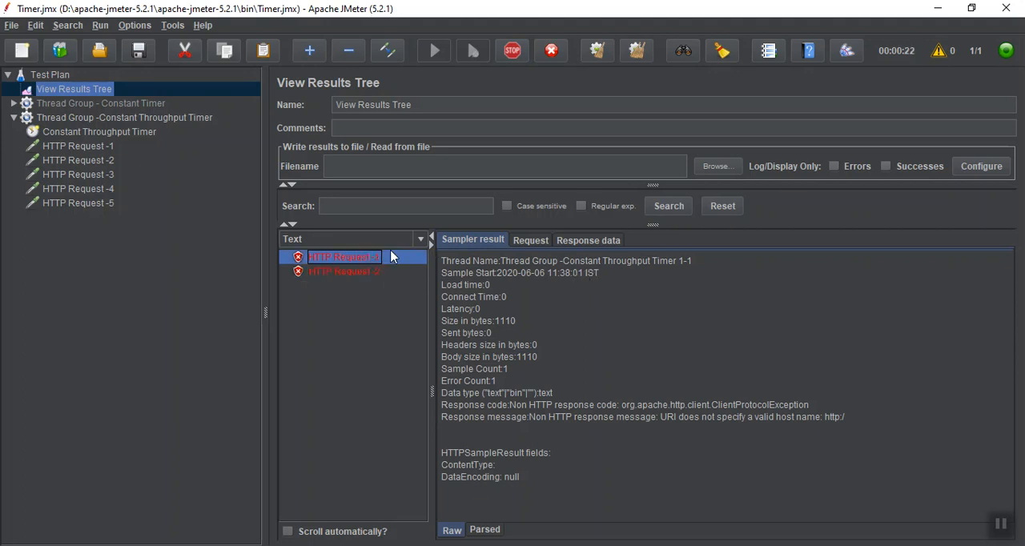
left_click(362, 274)
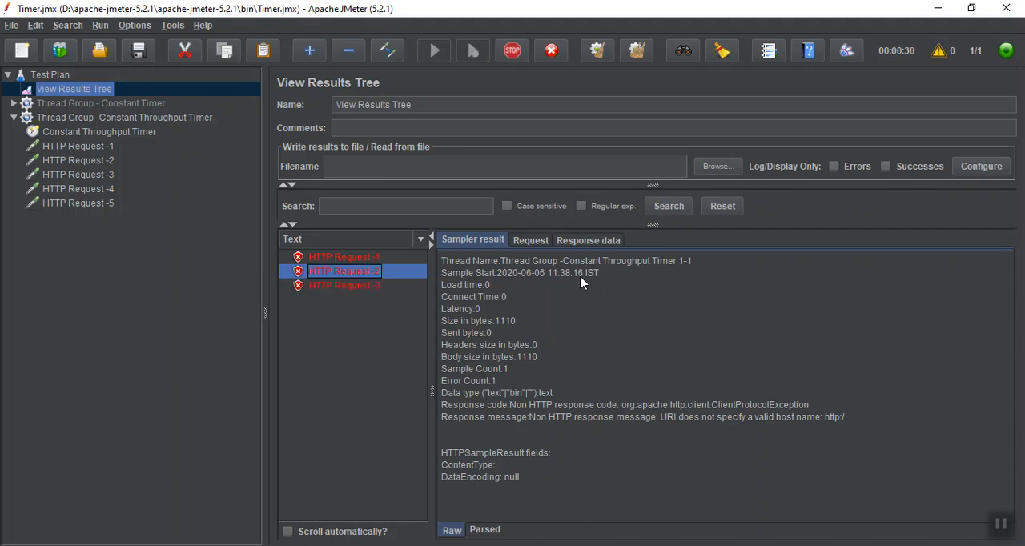
left_click(347, 287)
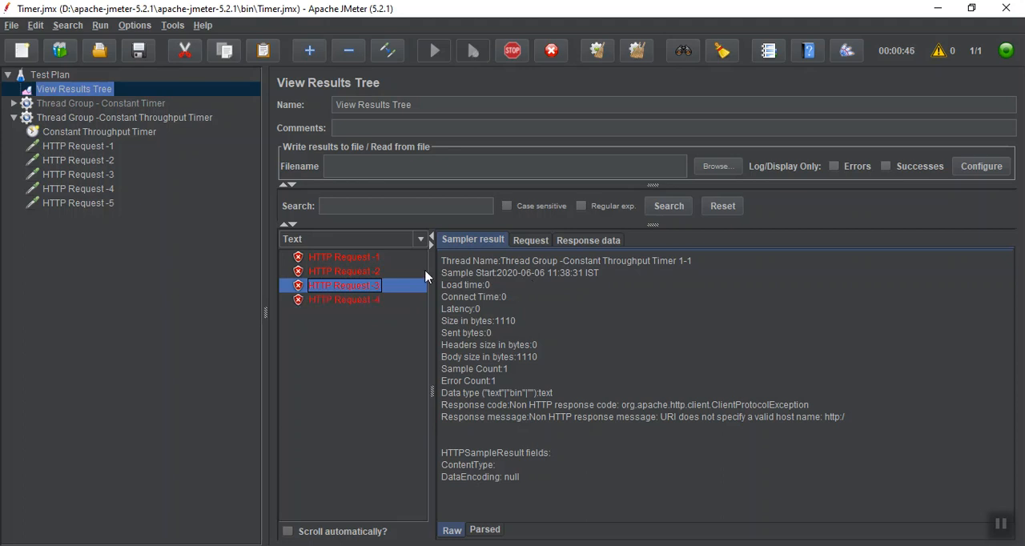
left_click(356, 301)
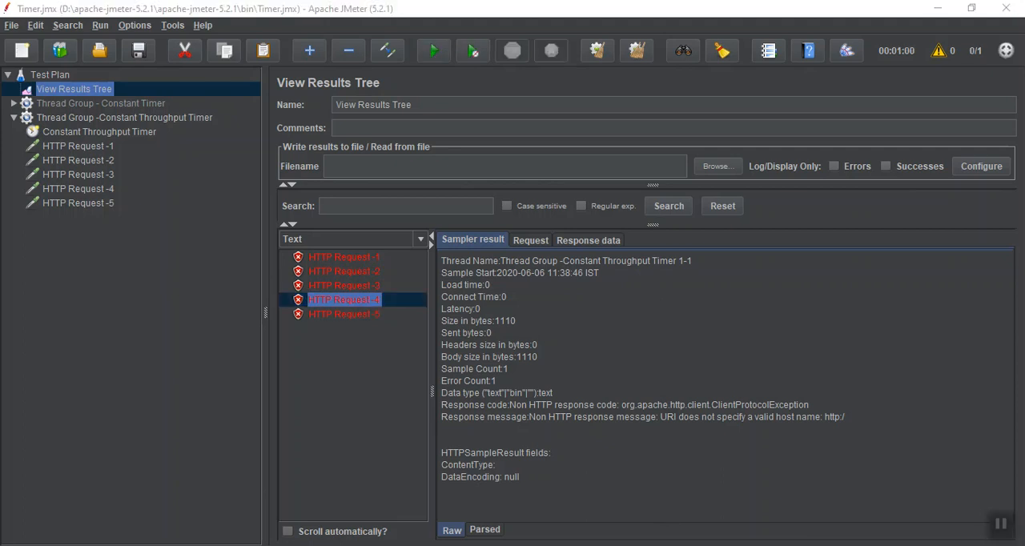
Switch to PowerPoint and place the text cursor after "10 samples 1 minutes = 1/6sec" on the Constant Throughput timer slide.
key("alt+Tab")
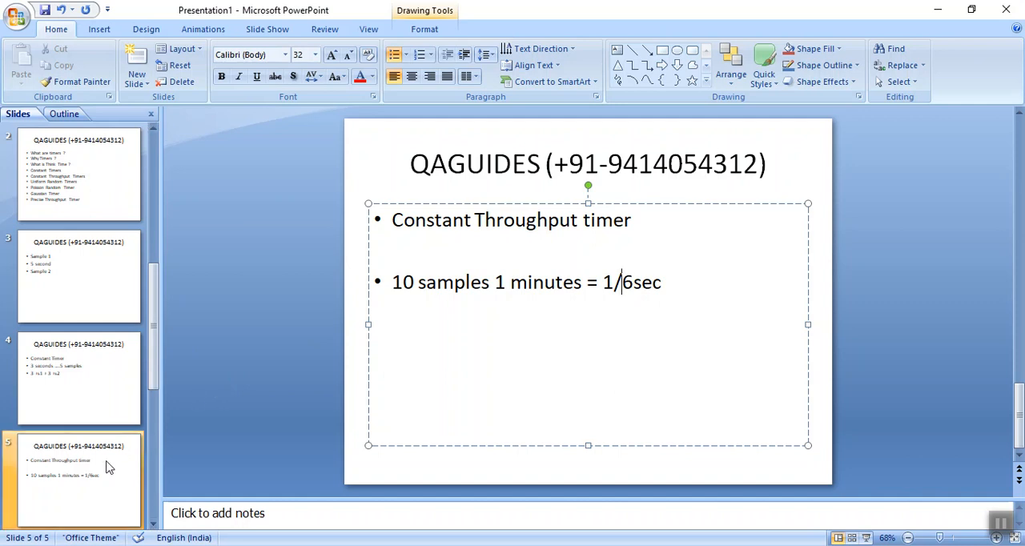
left_click(157, 354)
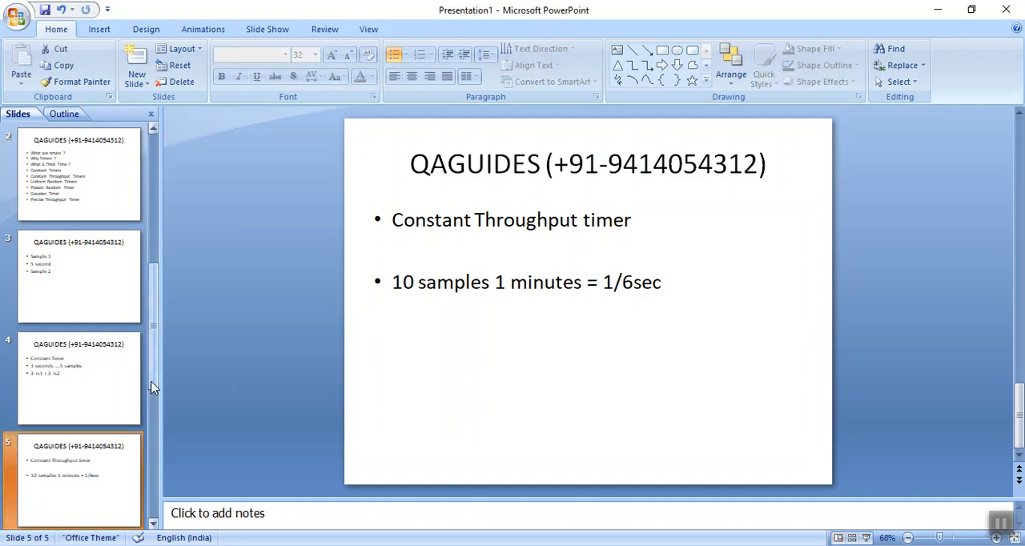
left_click(153, 523)
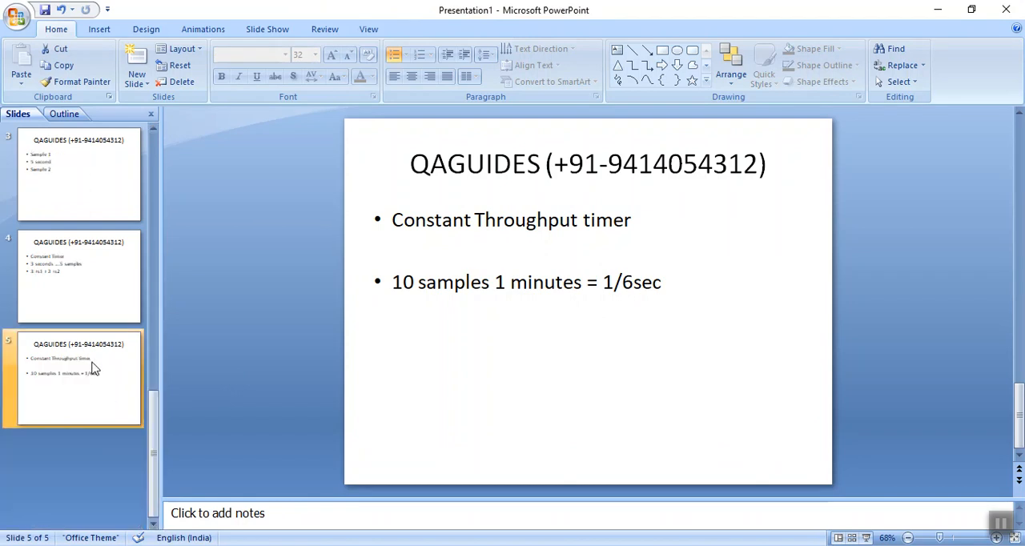
left_click(678, 282)
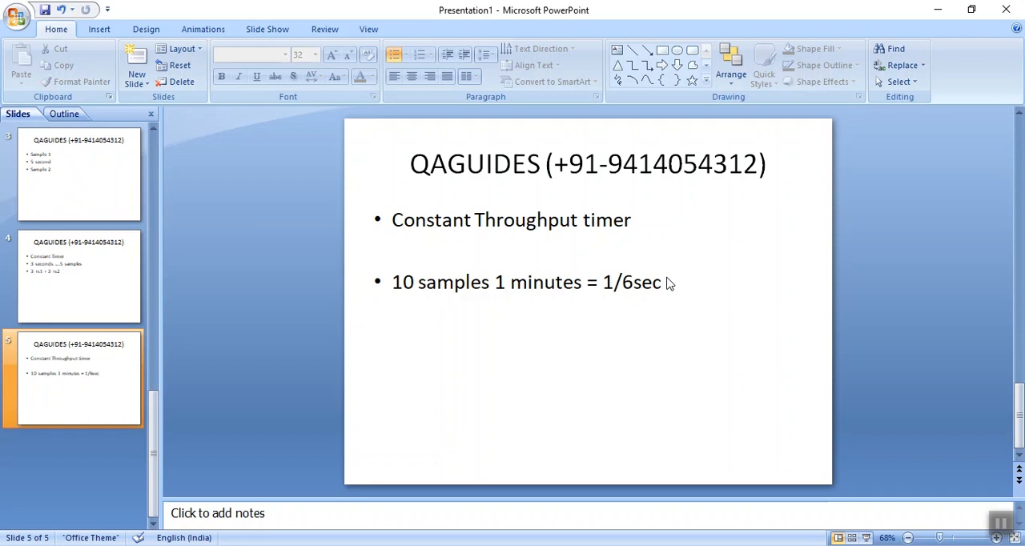
double_click(576, 222)
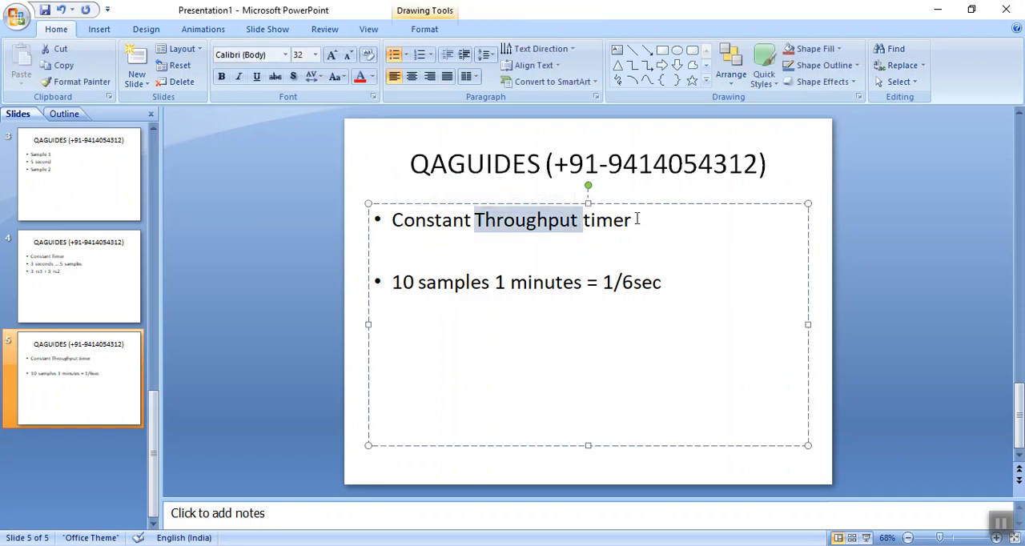
left_click(668, 288)
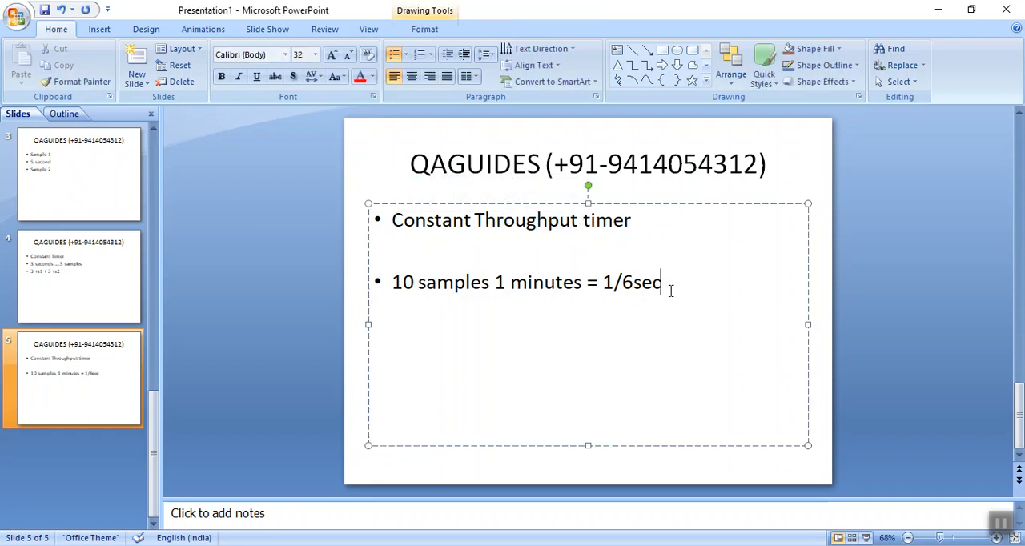
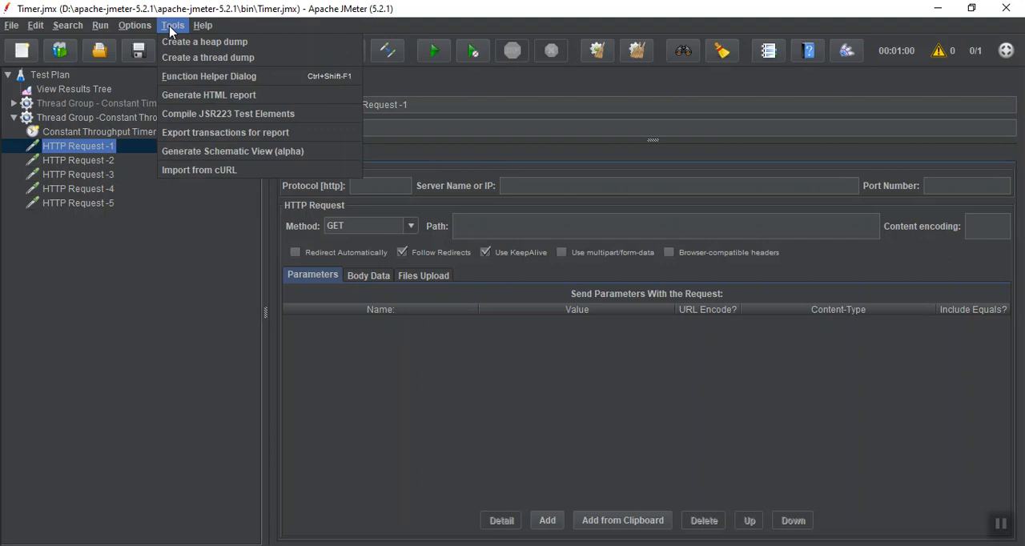
Open the Function Helper dialog and choose the __time function.
left_click(181, 79)
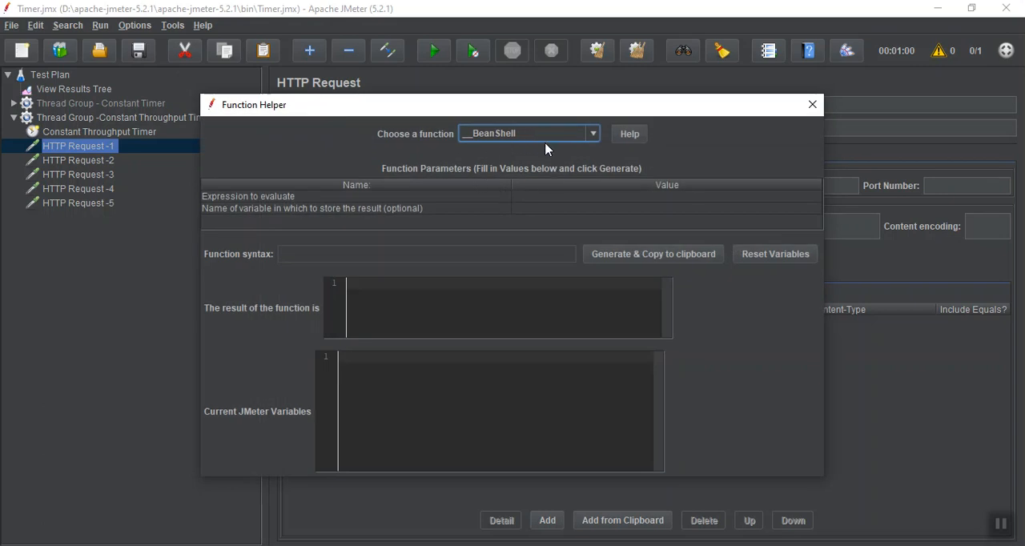
left_click(593, 134)
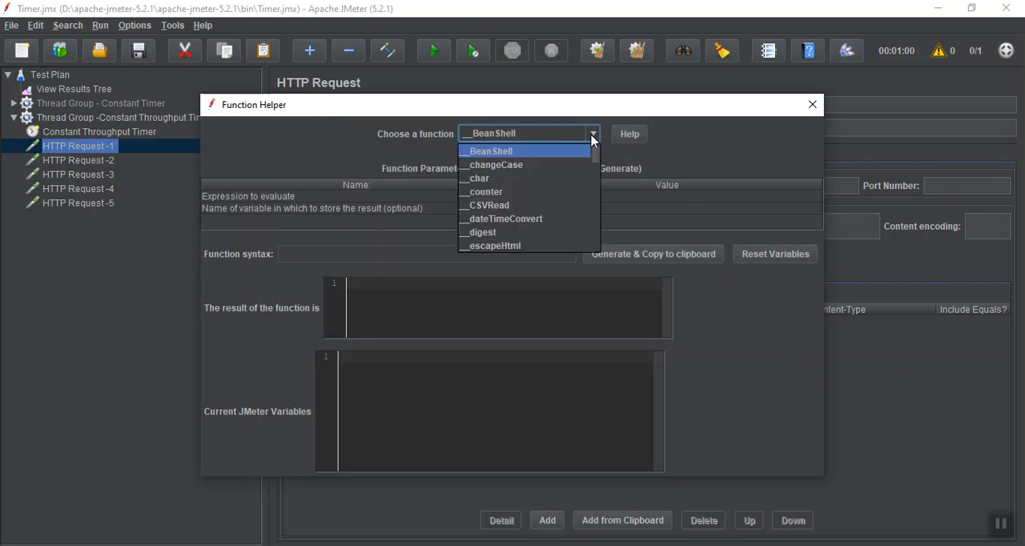
left_click_drag(597, 156, 593, 233)
left_click(545, 231)
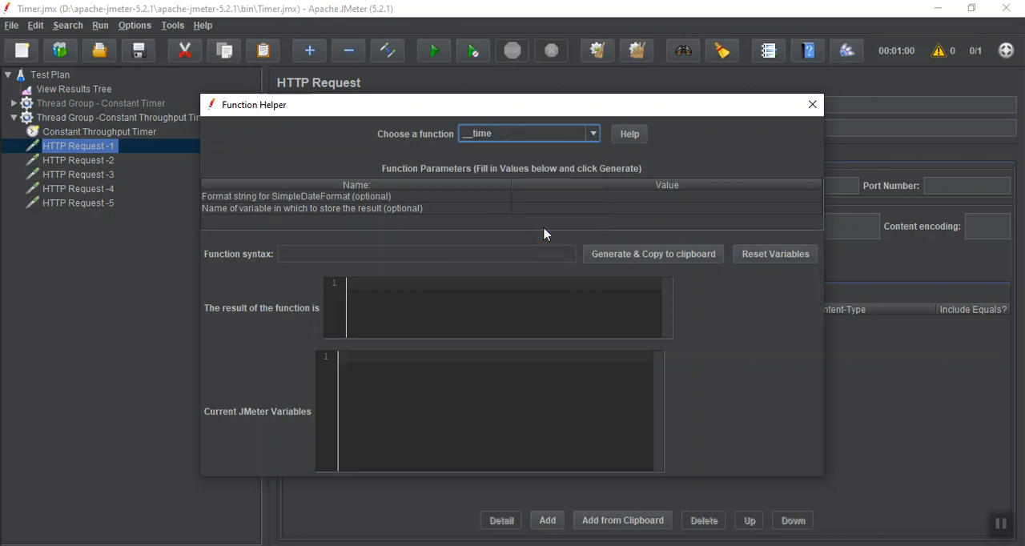
left_click(1007, 530)
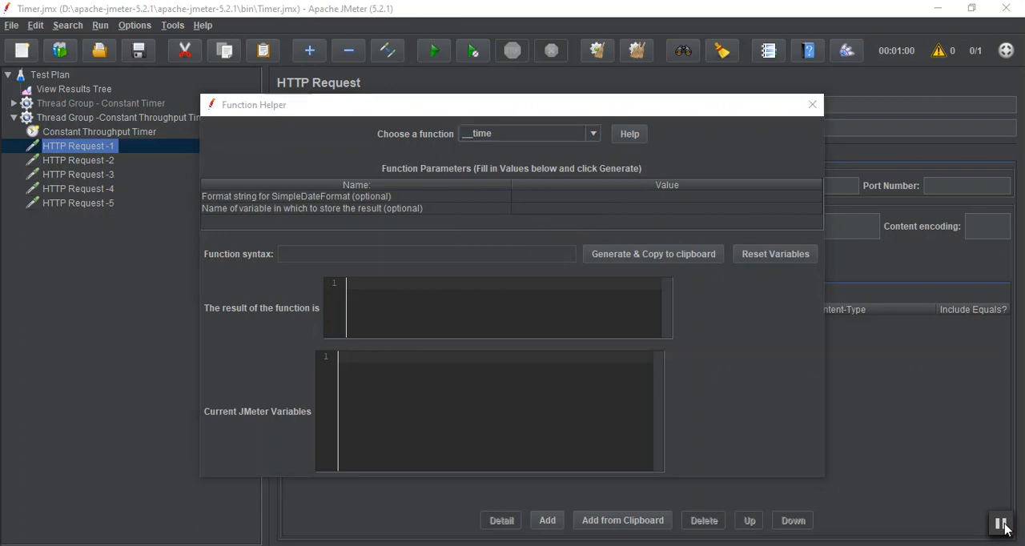
Set the __time format string to "ss SSS" and generate the function.
left_click(524, 195)
type("ss")
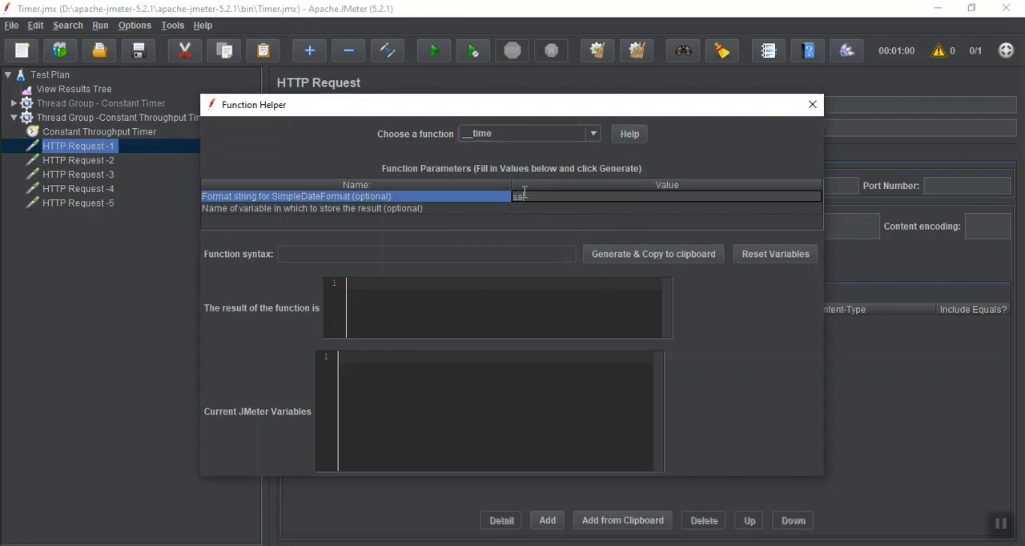
type(".SSS")
left_click(613, 257)
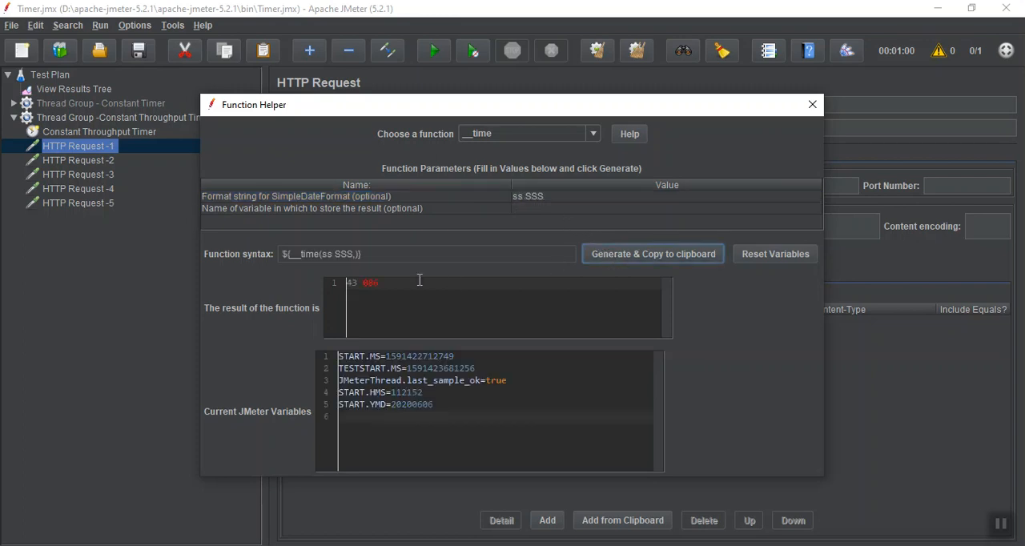
left_click(393, 308)
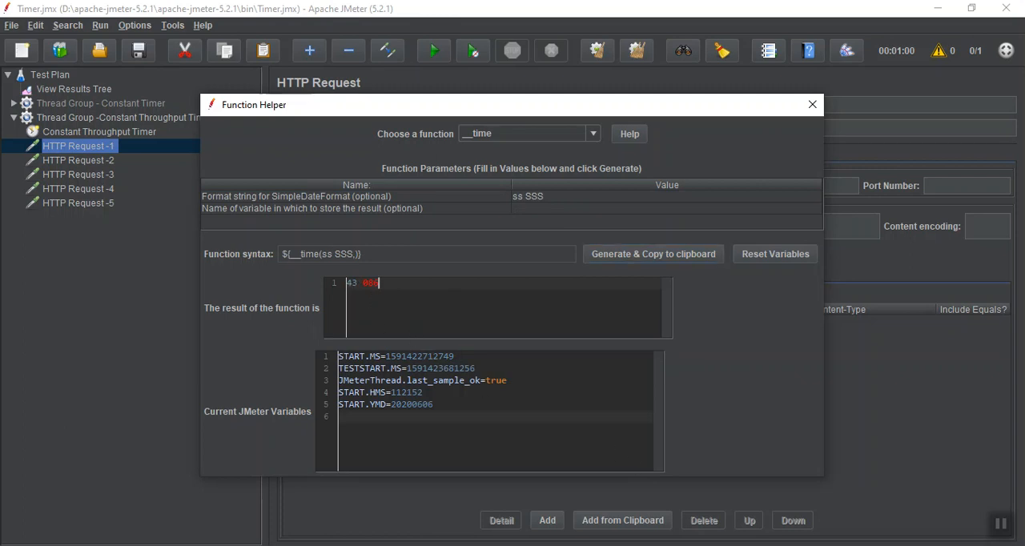
left_click(1002, 530)
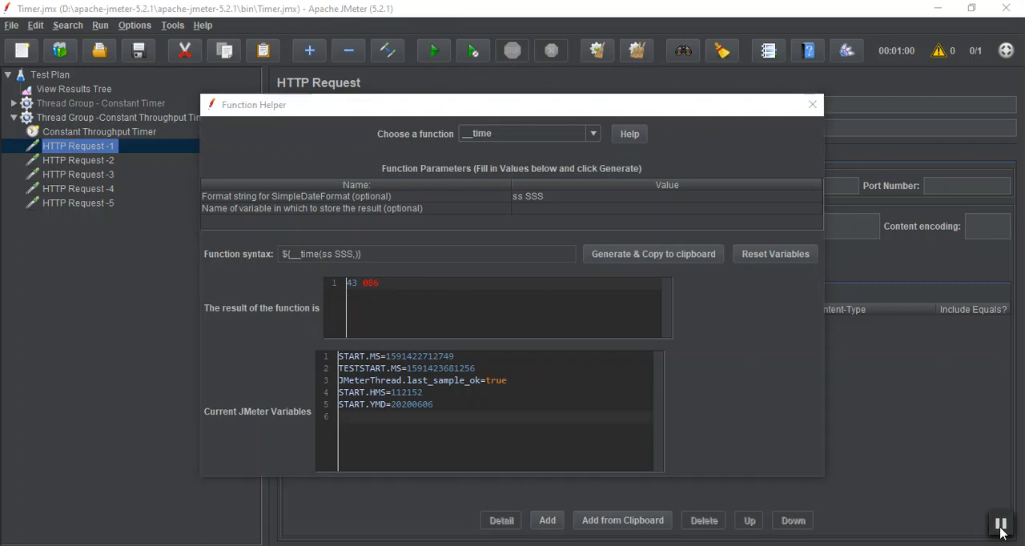
Set the __time format string to "hh:mm:ss SSS", copy the generated function to the clipboard and close the Function Helper.
double_click(516, 196)
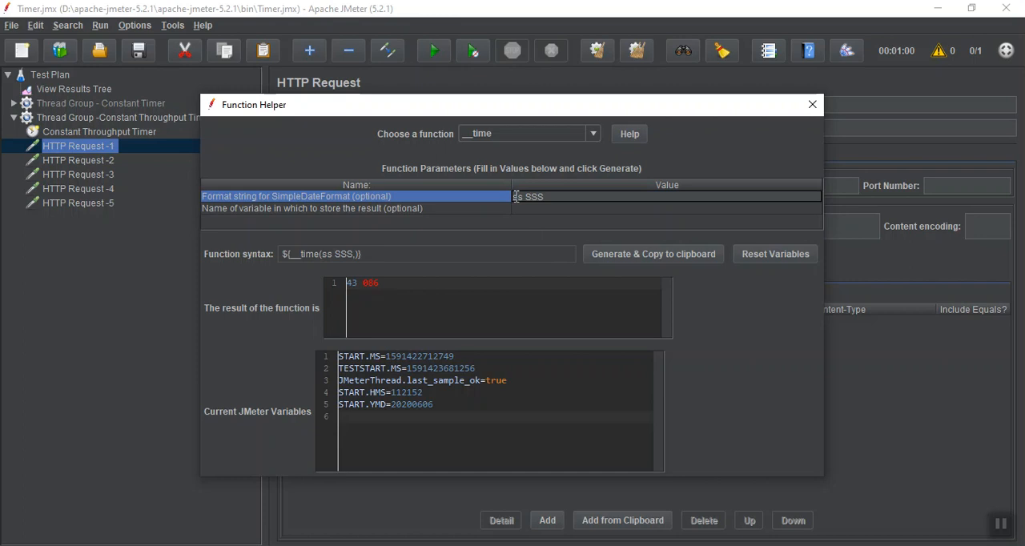
type("m")
type(":")
type("mm:")
type(":ss")
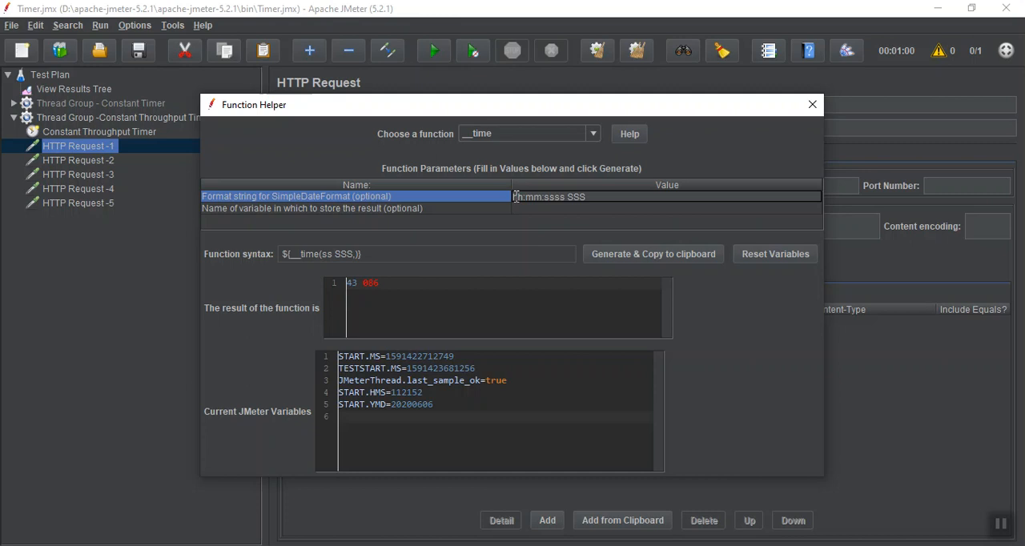
key("Delete")
key("Delete")
left_click(600, 257)
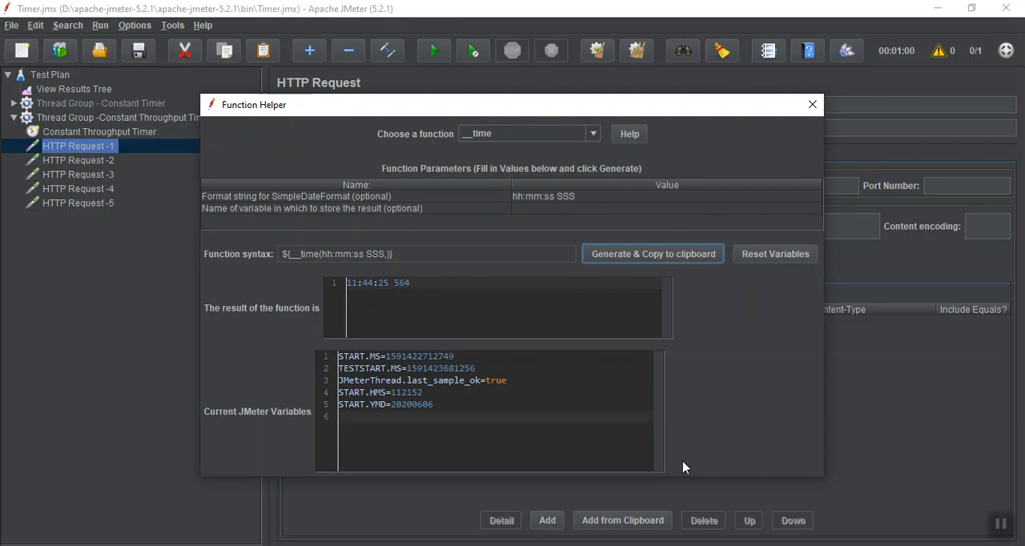
left_click(1001, 529)
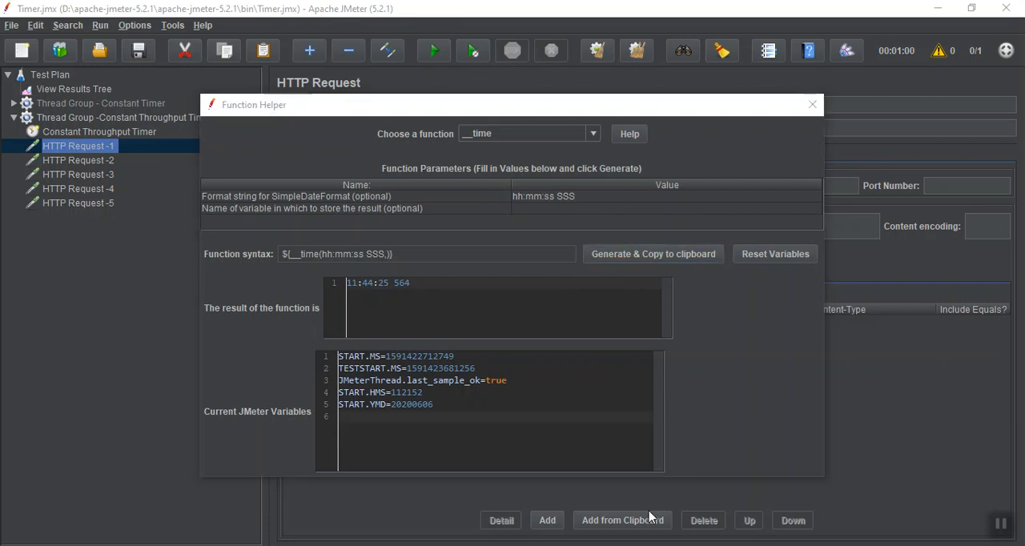
left_click(638, 254)
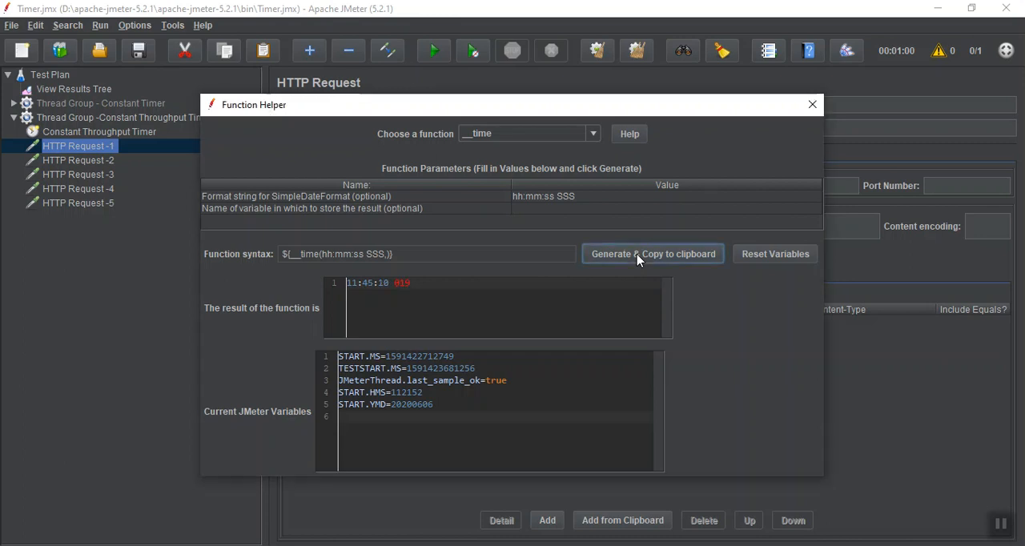
left_click(812, 104)
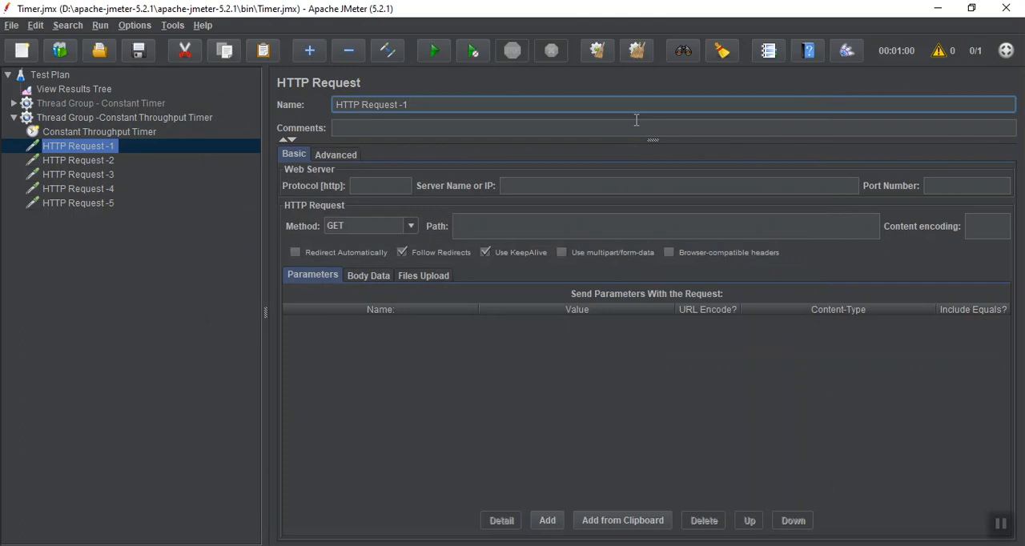
Rename HTTP Request -1 as "HTTP Request 1 - ${__time(hh:mm:ss SSS,)}".
key("BackSpace")
key("BackSpace")
type("1 -")
key("ctrl+v")
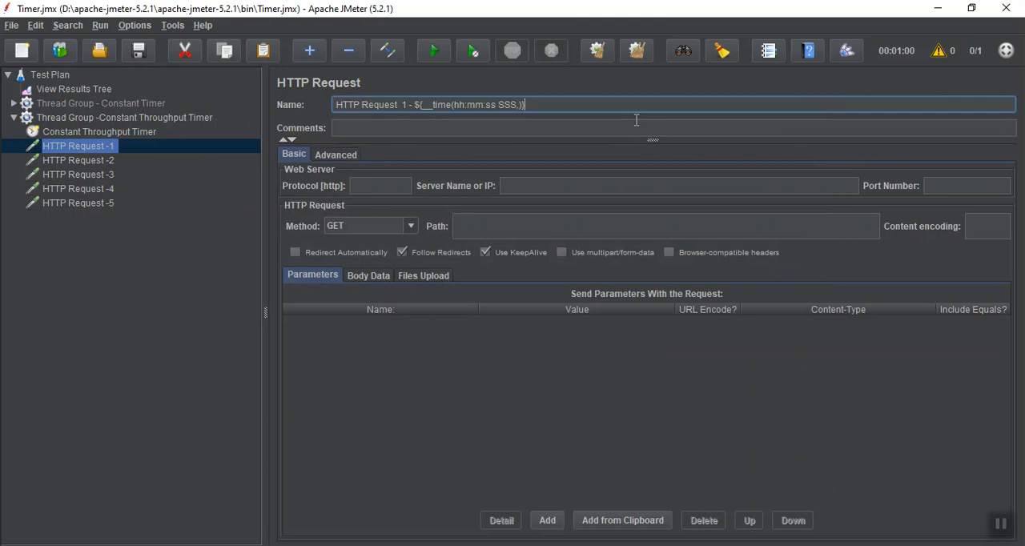
Rename HTTP Request -2 as "HTTP Request 2 - ${__time(hh:mm:ss SSS,)}".
left_click(112, 162)
left_click(423, 107)
key("BackSpace")
key("BackSpace")
type("2-")
key("BackSpace")
type("-")
key("ctrl+v")
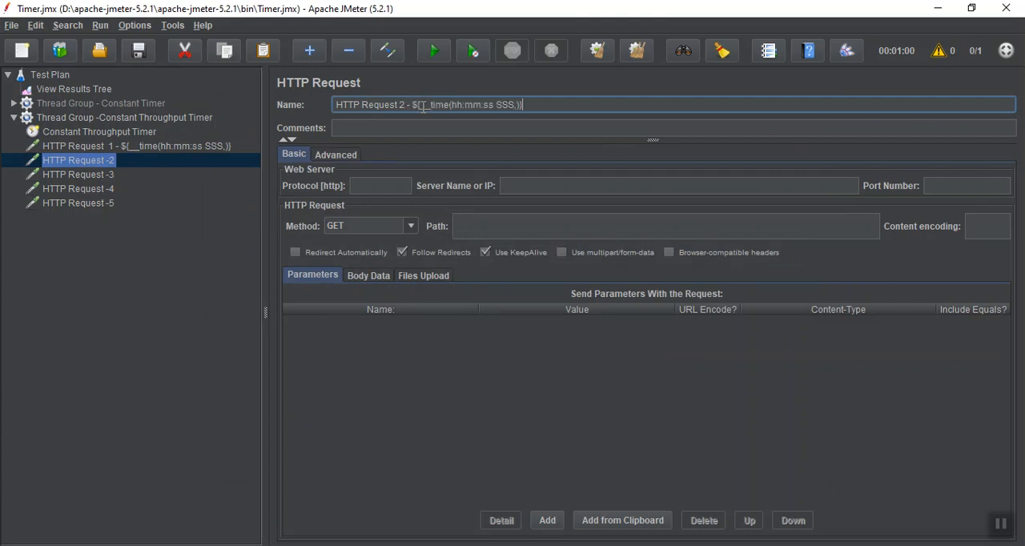
Rename HTTP Request -3 as "HTTP Request 3 - ${__time(hh:mm:ss SSS,)}".
left_click(122, 176)
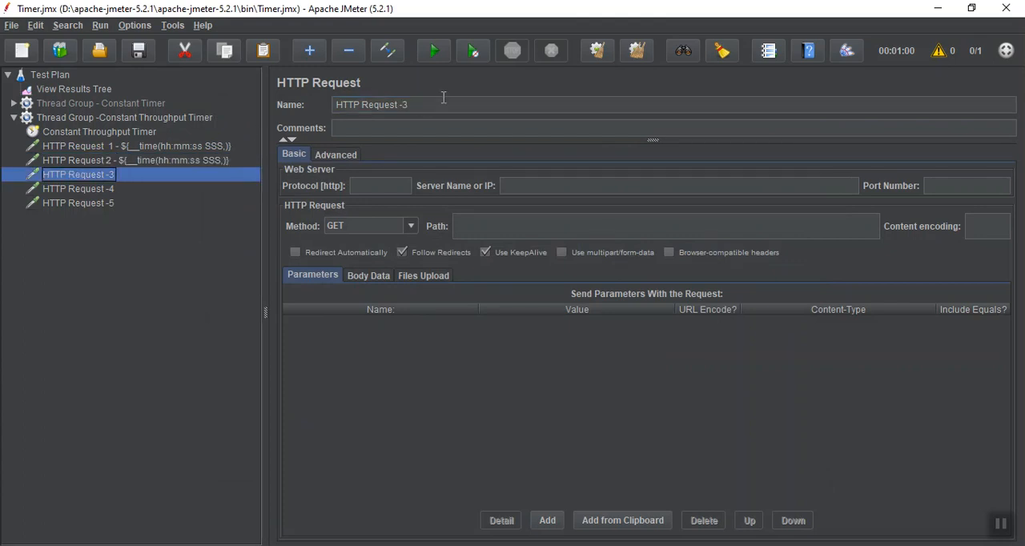
left_click(442, 103)
key("BackSpace")
key("BackSpace")
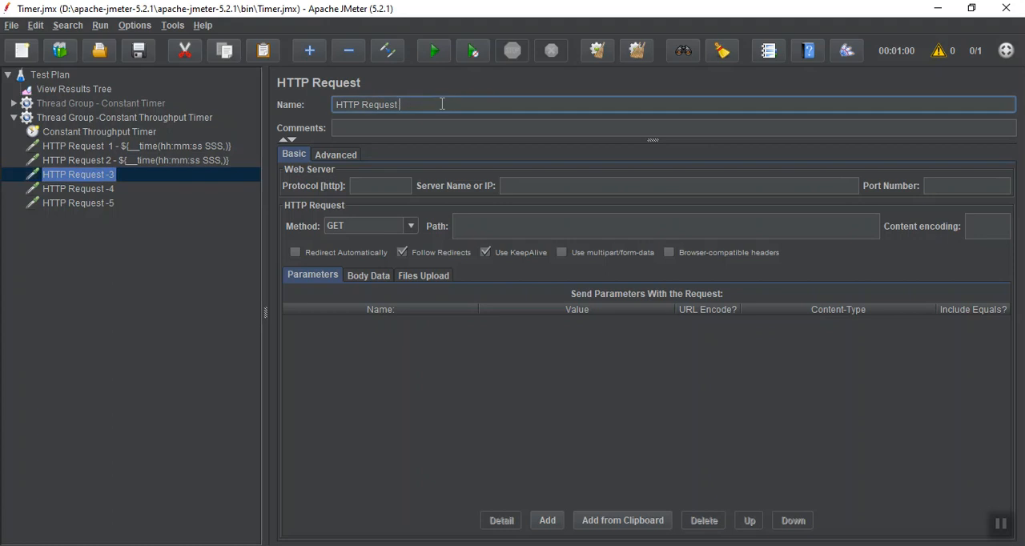
type("3 -")
key("ctrl+v")
Rename HTTP Request -4 as "HTTP Request 4 - ${__time(hh:mm:ss SSS,)}".
left_click(107, 192)
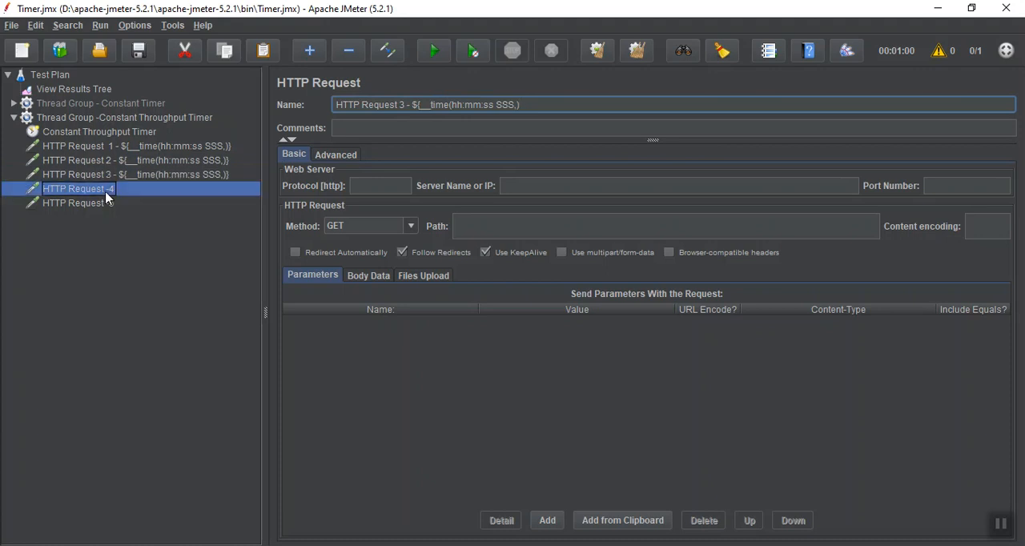
left_click(462, 109)
key("BackSpace")
key("BackSpace")
type("4 -")
key("ctrl+v")
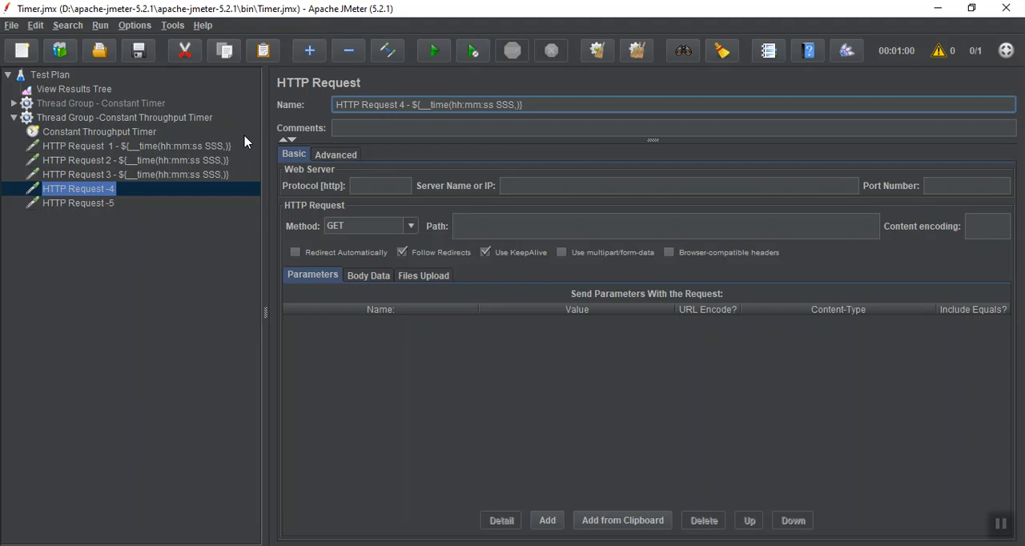
Rename HTTP Request -5 as "HTTP Request 5 - ${__time(hh:mm:ss SSS,)}".
left_click(97, 205)
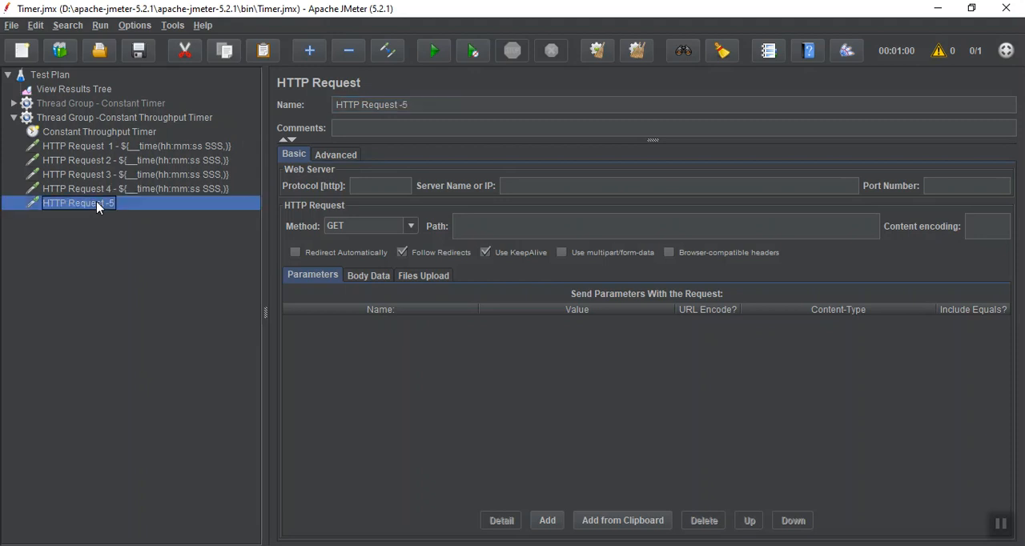
left_click(419, 105)
key("BackSpace")
key("BackSpace")
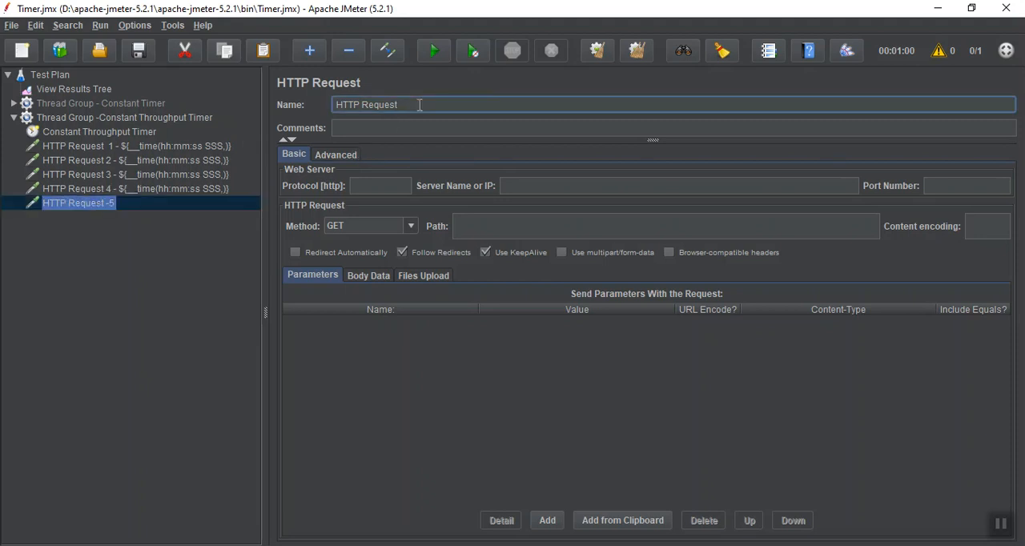
type("5 -")
key("ctrl+v")
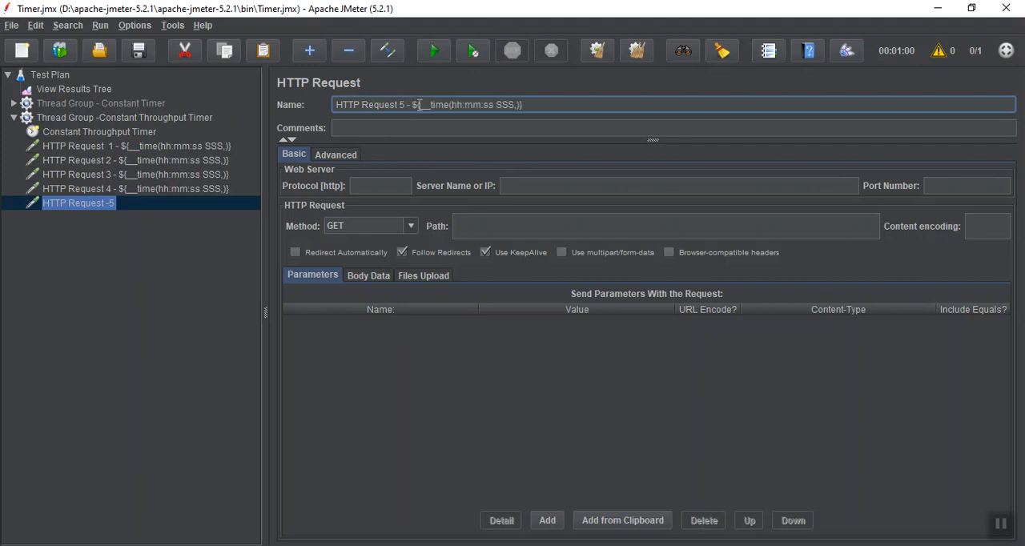
Clear the old results in View Results Tree, rerun the test plan and widen the results list to read the full timestamps.
left_click(96, 93)
left_click(607, 51)
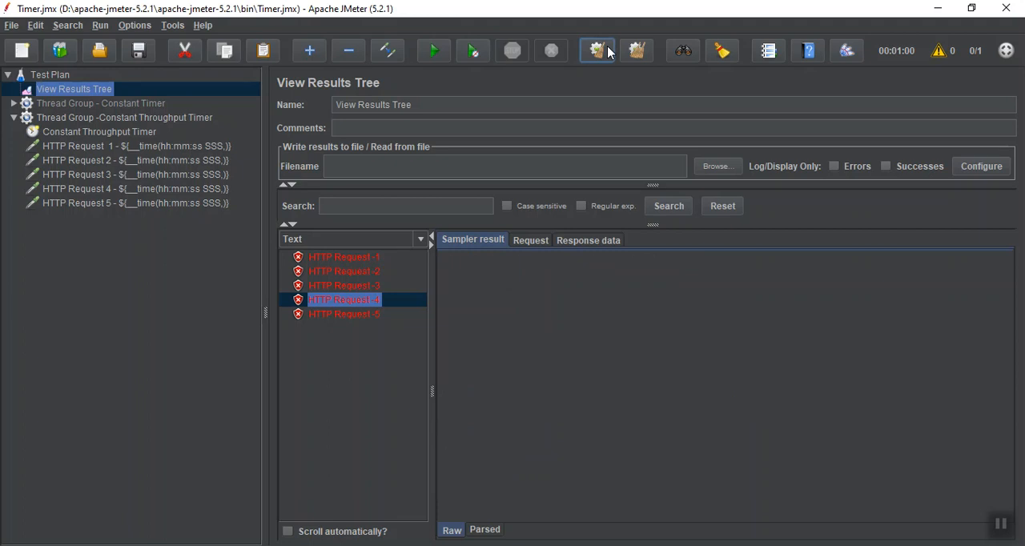
left_click(435, 52)
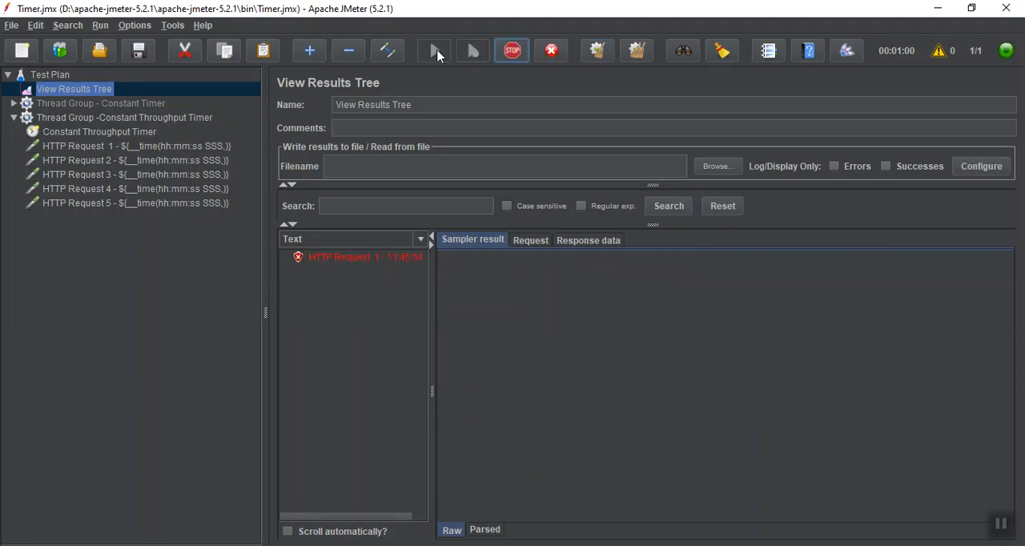
left_click_drag(430, 319, 495, 320)
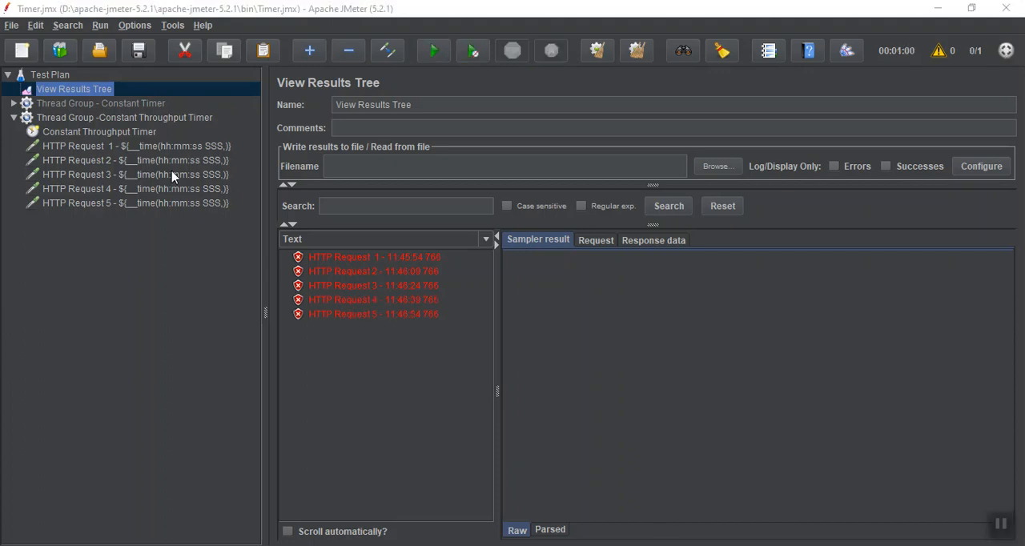
Collapse and disable the Constant Throughput Timer thread group.
left_click(14, 117)
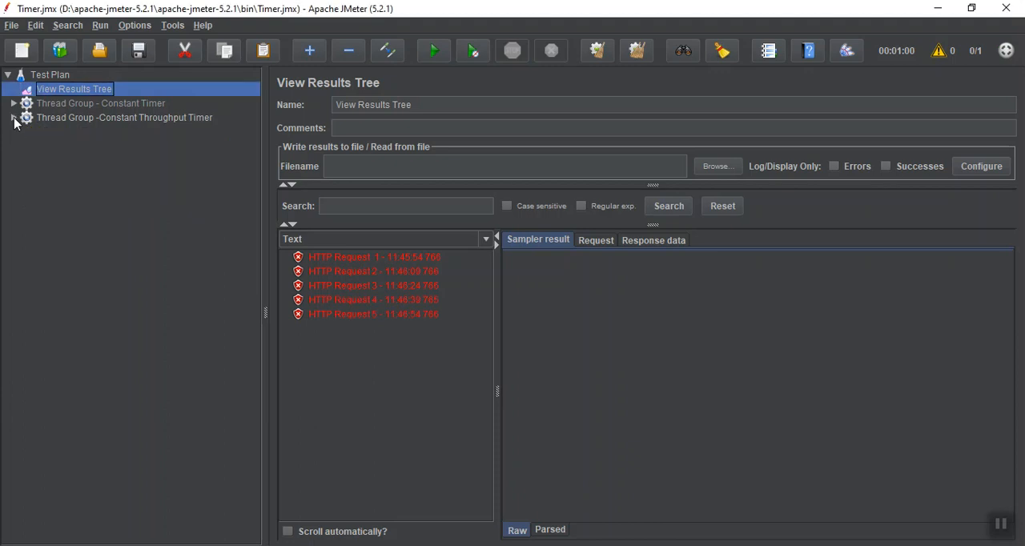
left_click(125, 120)
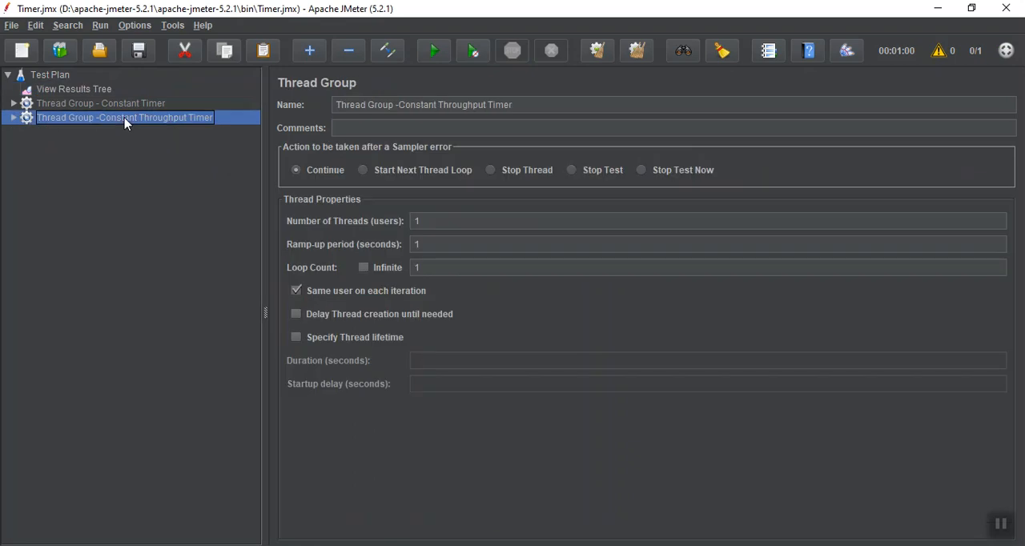
right_click(83, 91)
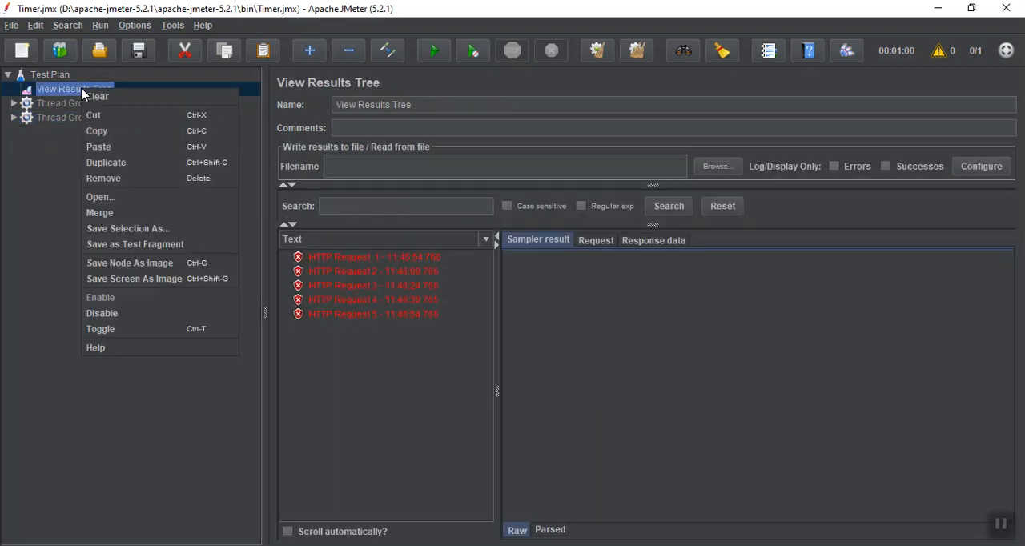
Add a new thread group to the Test Plan.
left_click(57, 79)
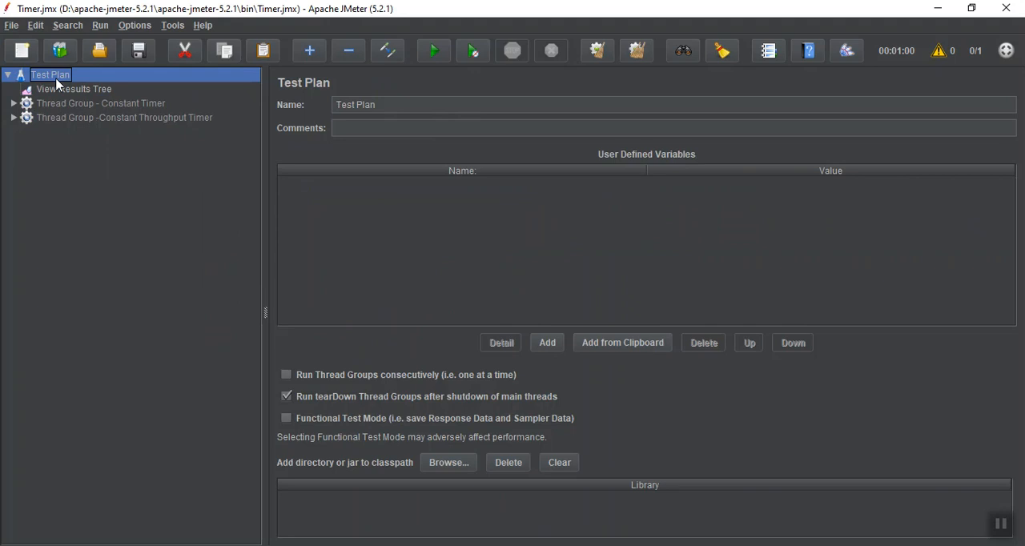
right_click(57, 78)
mouse_move(81, 88)
mouse_move(269, 86)
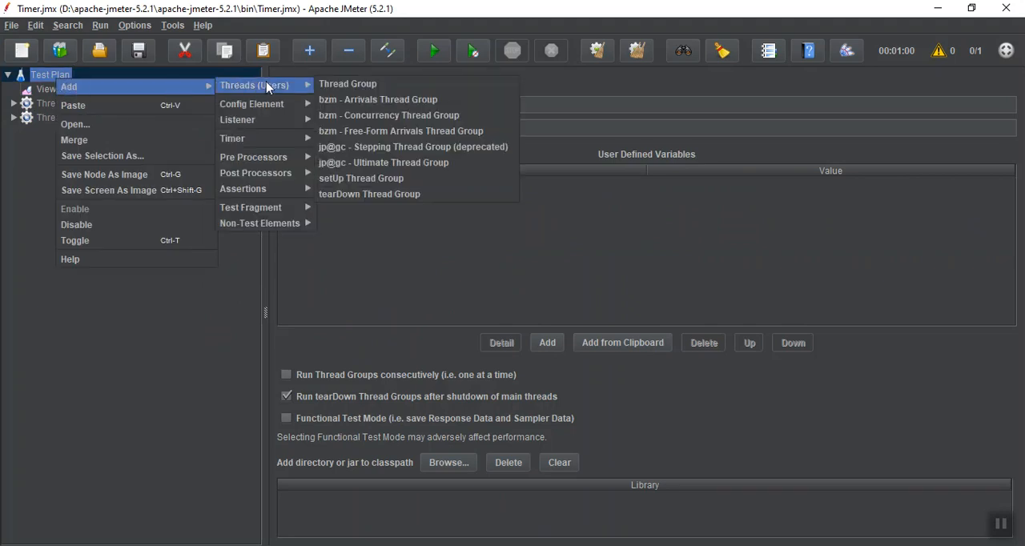
left_click(329, 86)
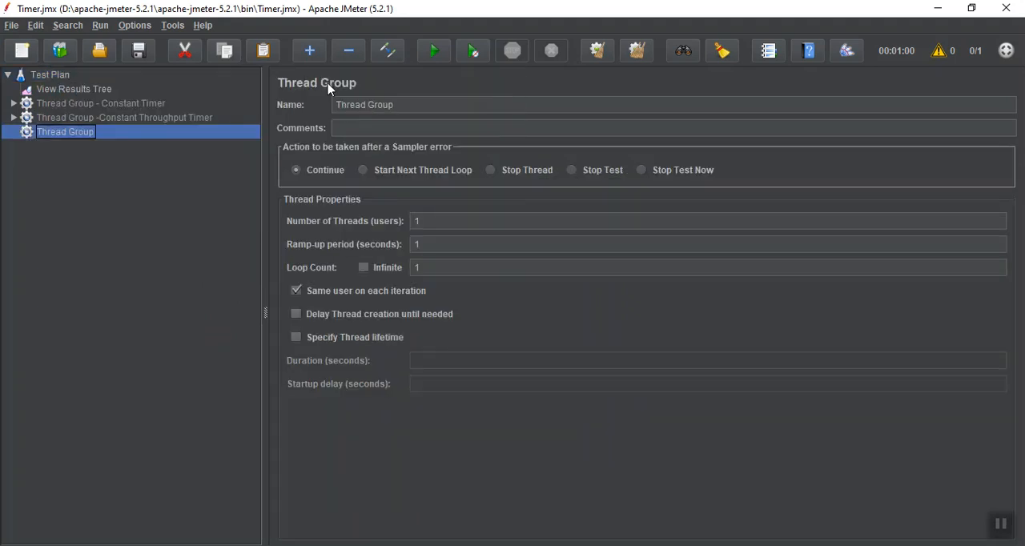
Rename the new thread group as "Thread Group - Uniform Random Timer".
left_click(415, 104)
type("- U")
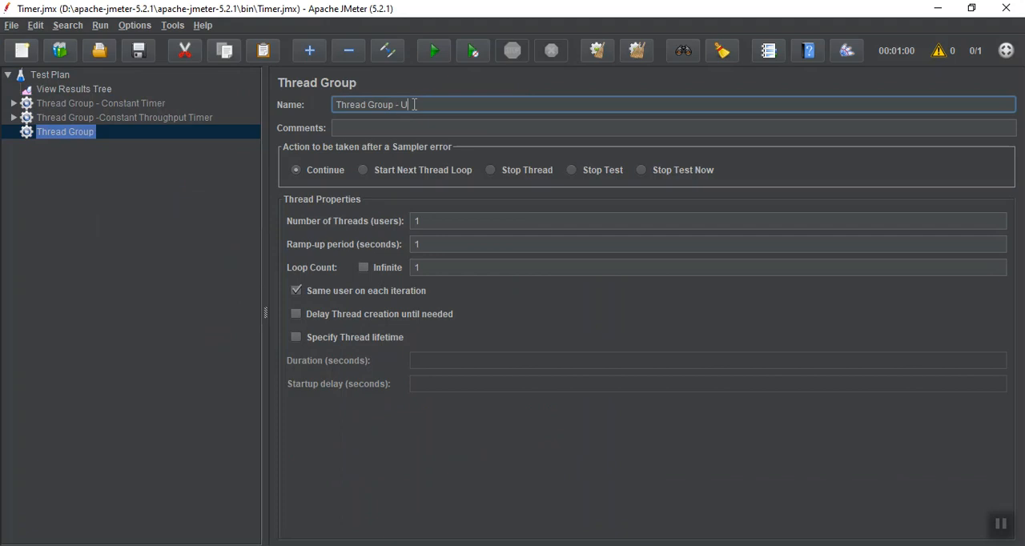
type("niform Random Timer")
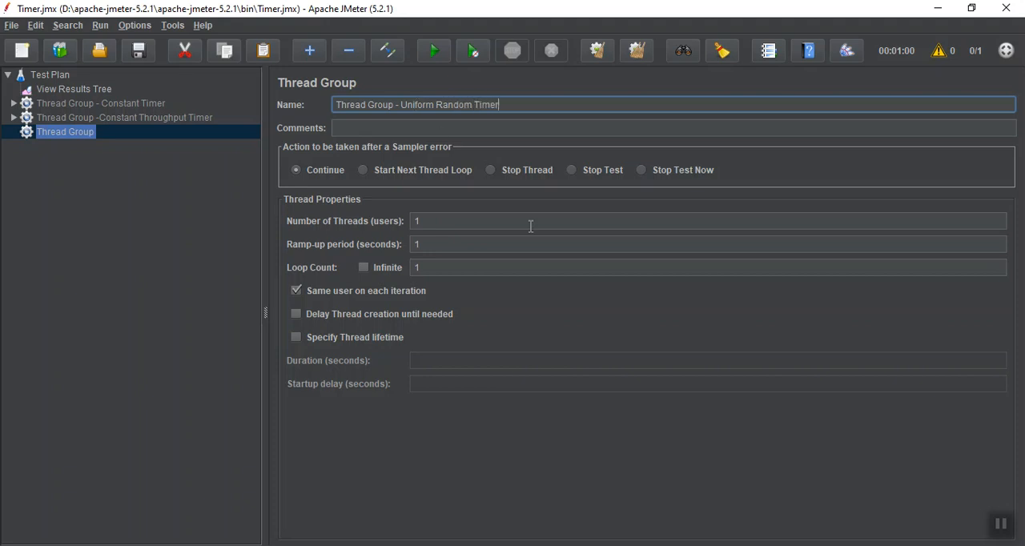
left_click(1002, 526)
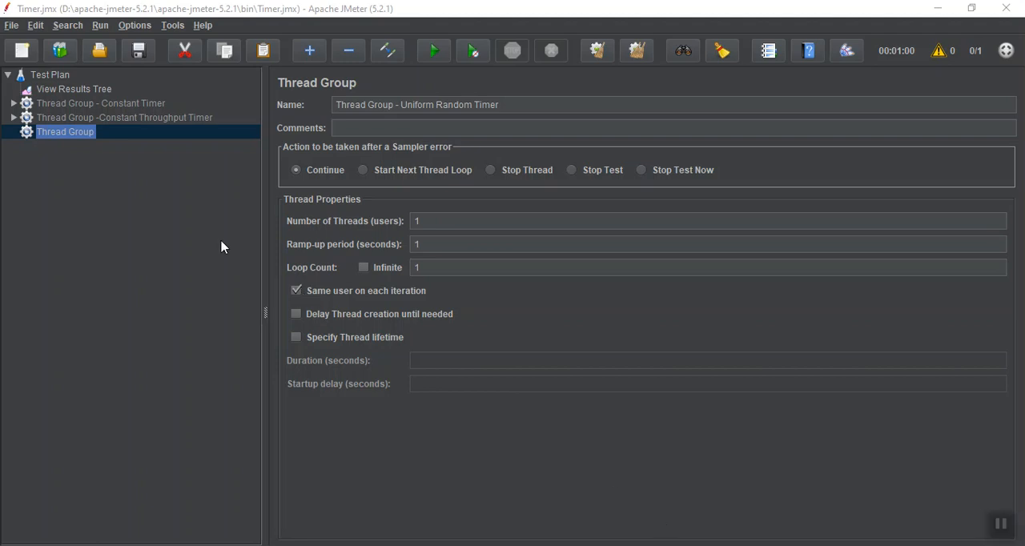
Add a Uniform Random Timer to the Uniform Random Timer thread group and set its random delay maximum to 10000 milliseconds.
right_click(75, 136)
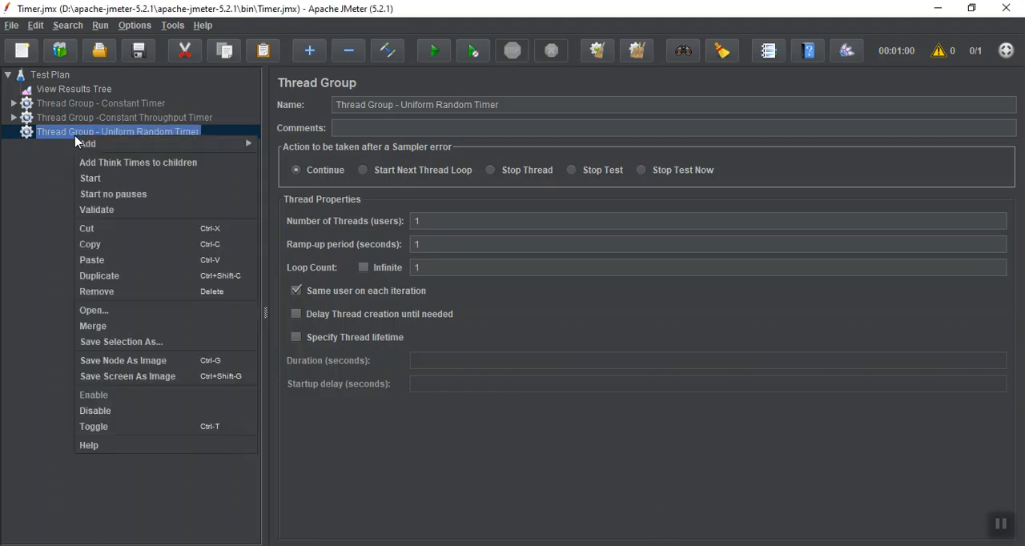
mouse_move(127, 144)
mouse_move(309, 231)
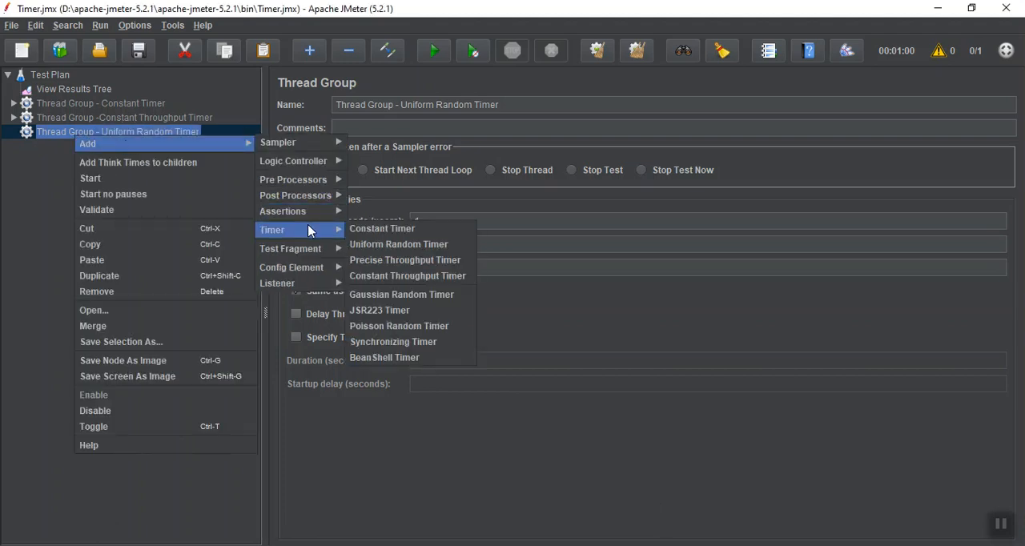
left_click(382, 247)
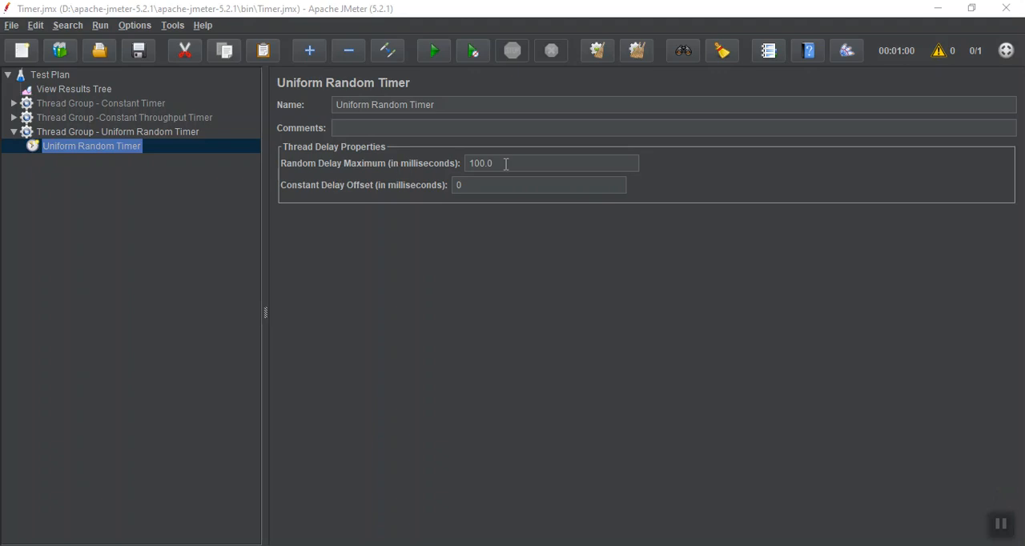
double_click(528, 162)
type("1")
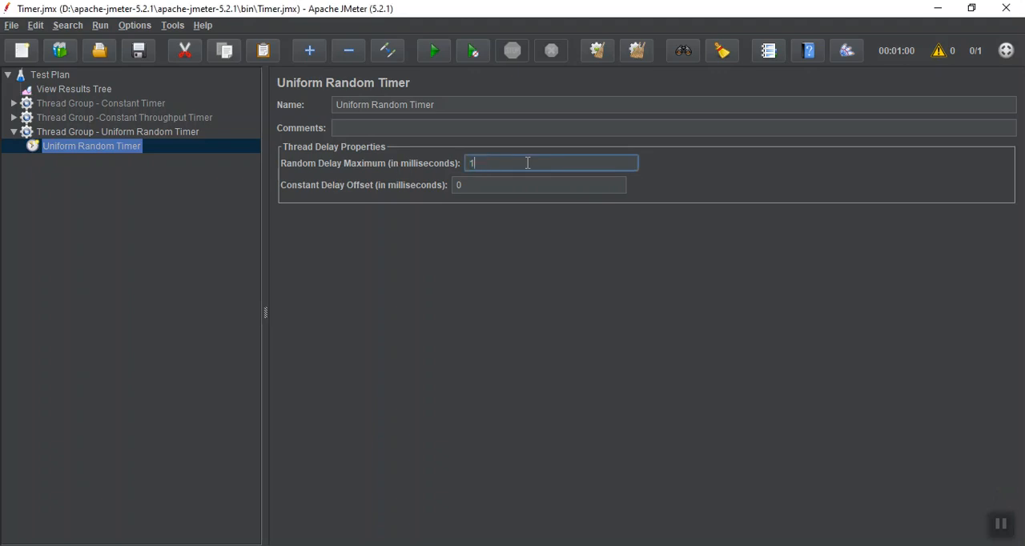
type("0000")
Copy the five HTTP requests from the Constant Throughput Timer thread group into the Uniform Random Timer thread group.
left_click(13, 117)
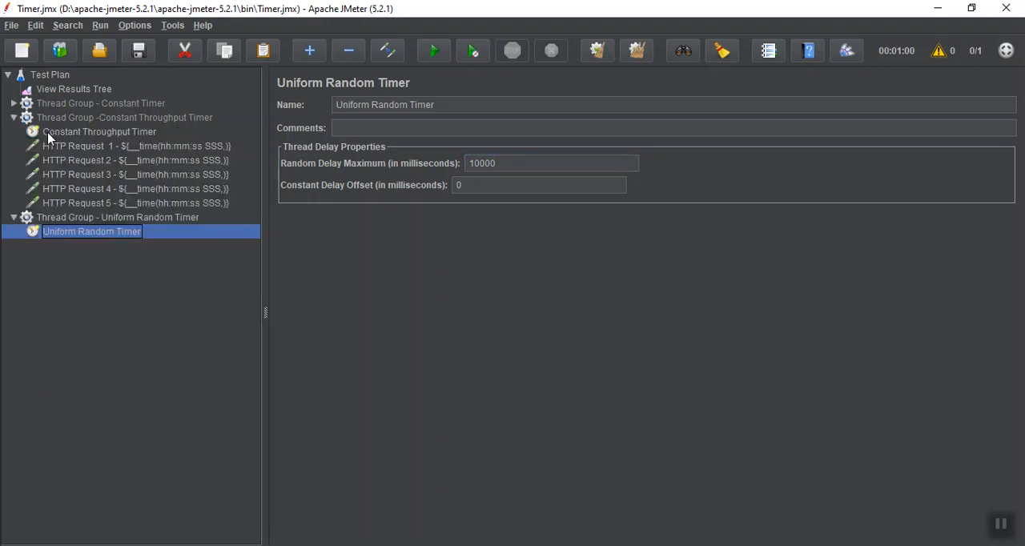
left_click(53, 147)
key("shift+Down")
key("shift+Down")
key("shift+Down")
key("shift+Down")
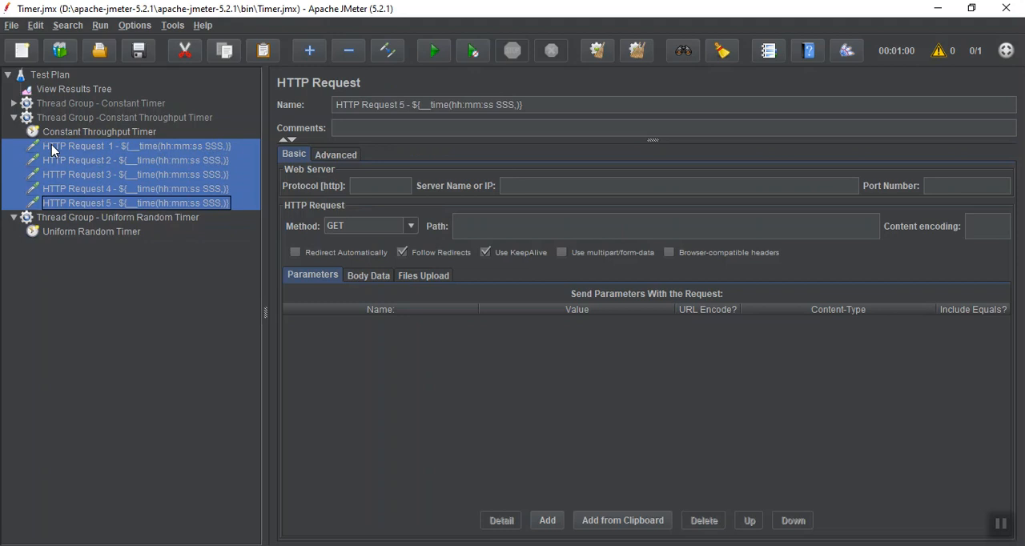
left_click(58, 220)
key("ctrl+v")
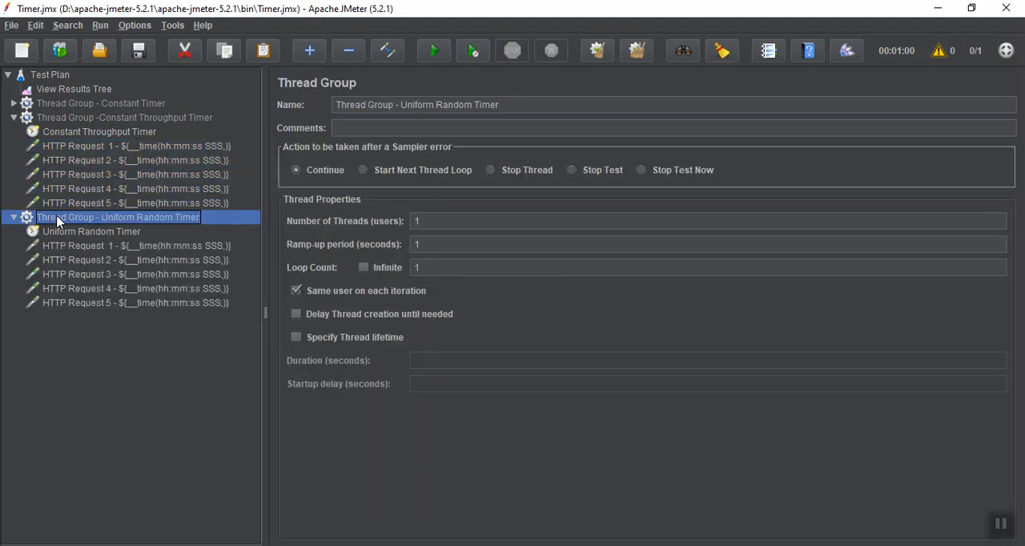
left_click(13, 117)
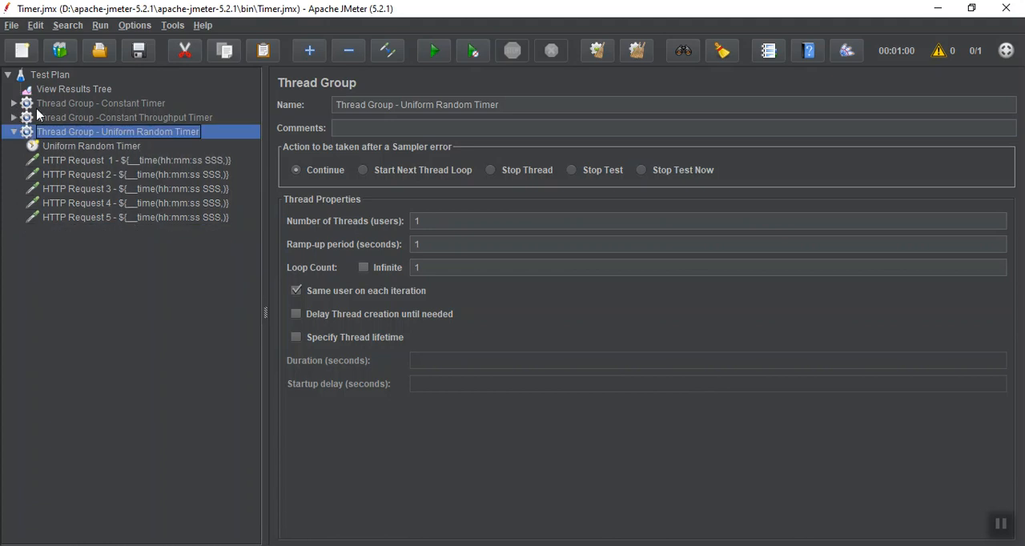
Clear the old results in View Results Tree, run the test plan and compare the timestamps of the HTTP requests.
left_click(75, 90)
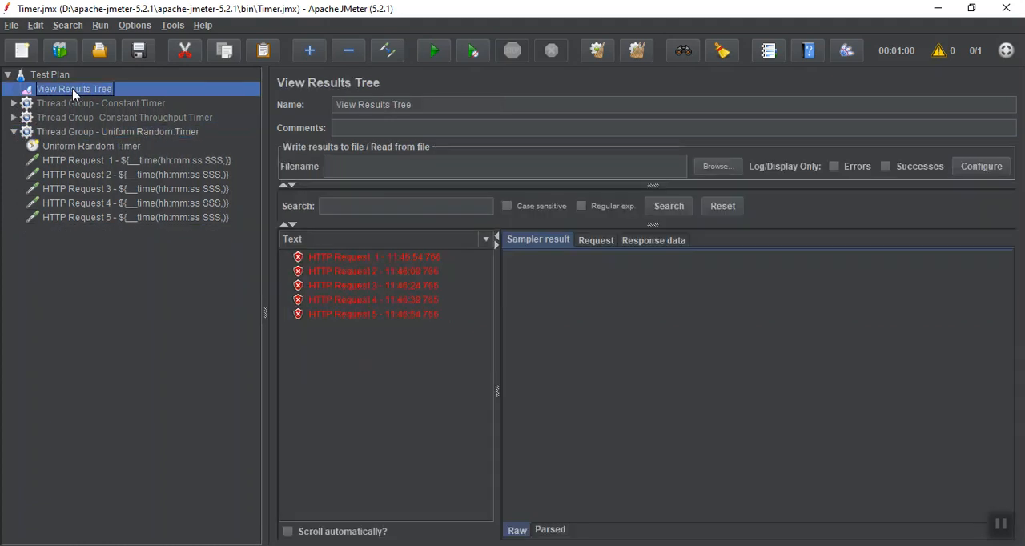
left_click(596, 51)
left_click(436, 50)
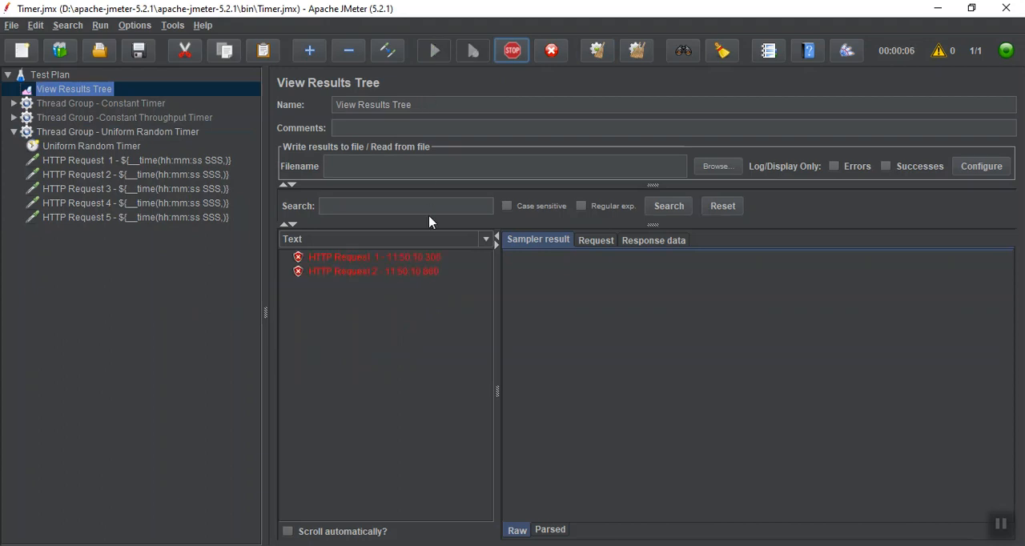
left_click(424, 258)
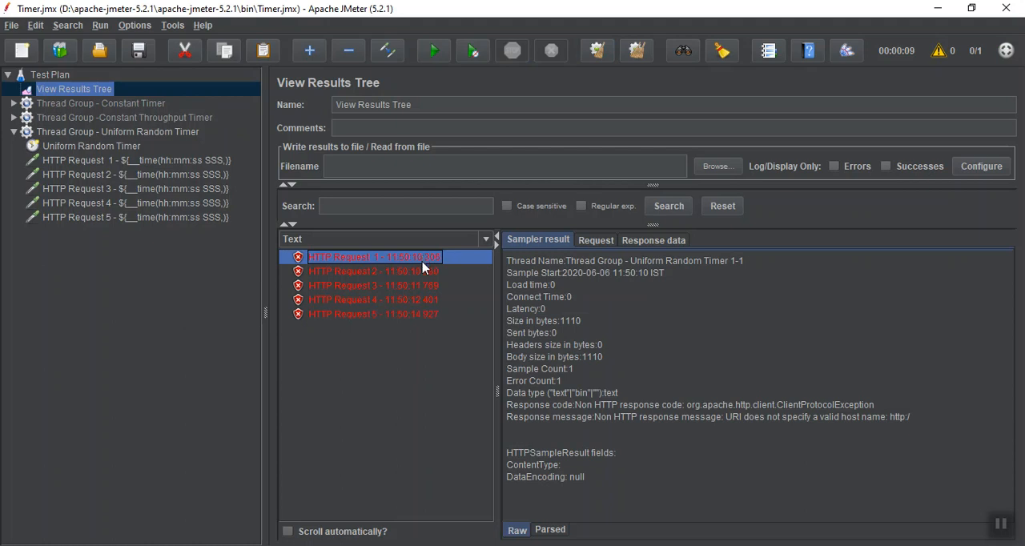
left_click(422, 272)
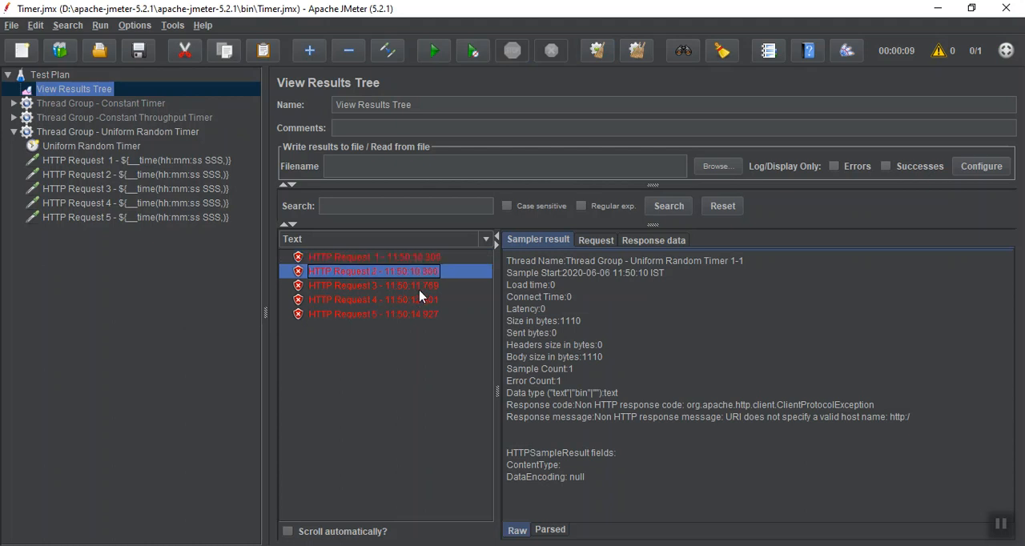
left_click(420, 290)
left_click(421, 302)
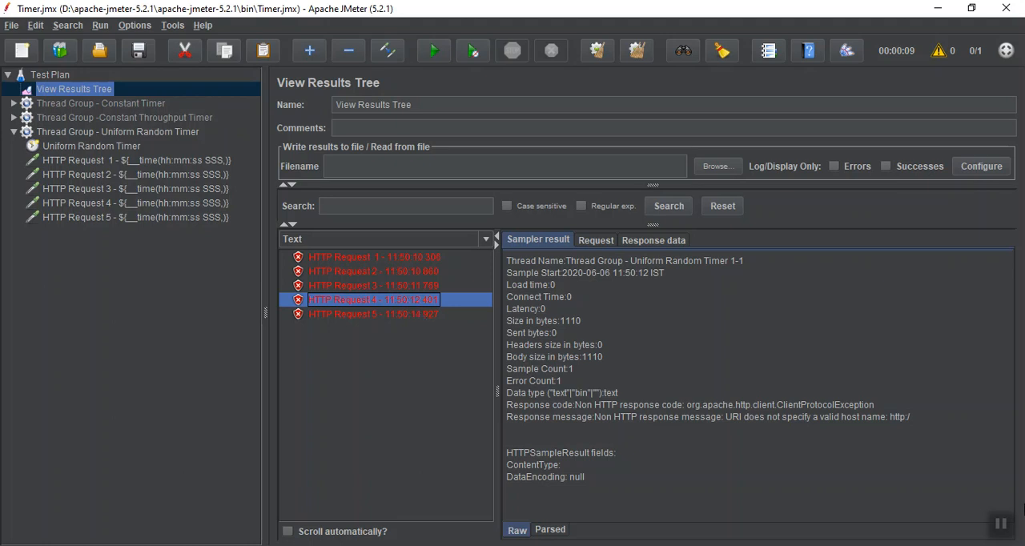
left_click(1001, 524)
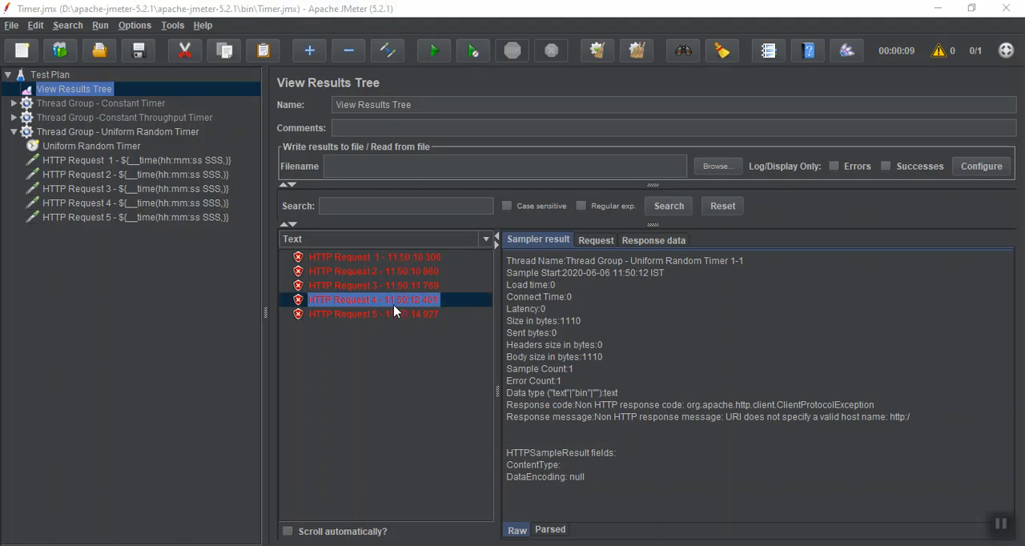
Set the Uniform Random Timer's constant delay offset to 5000 milliseconds.
left_click(80, 133)
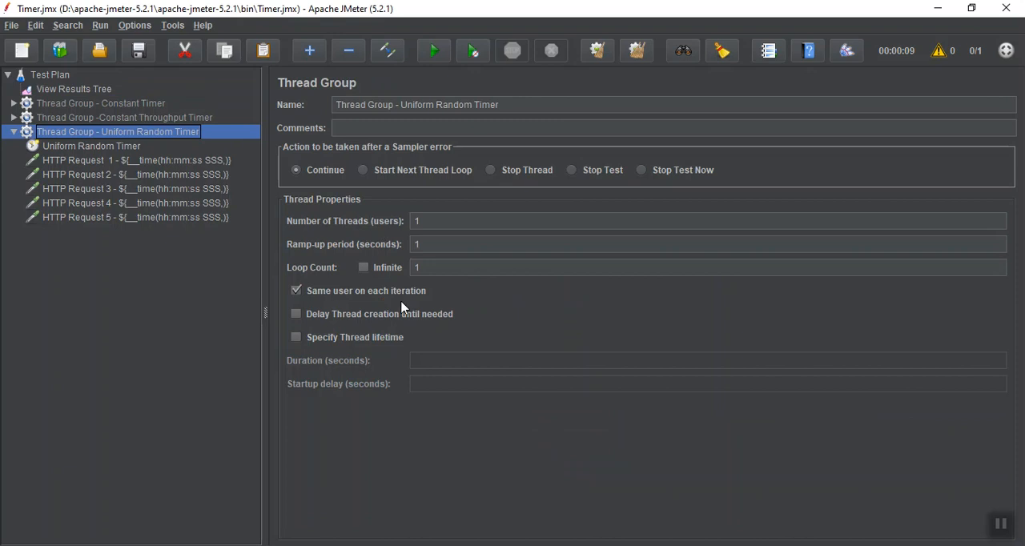
left_click(131, 148)
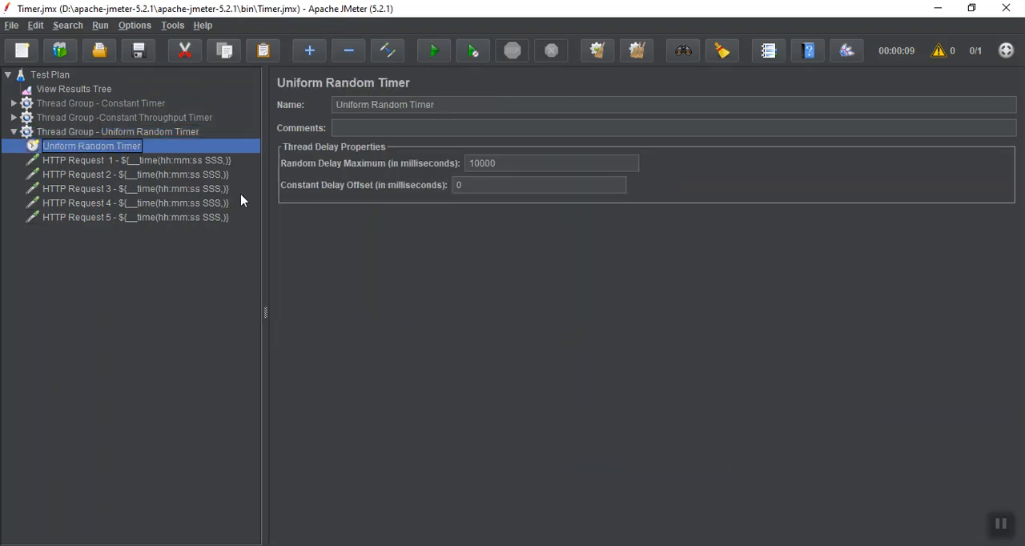
left_click(482, 189)
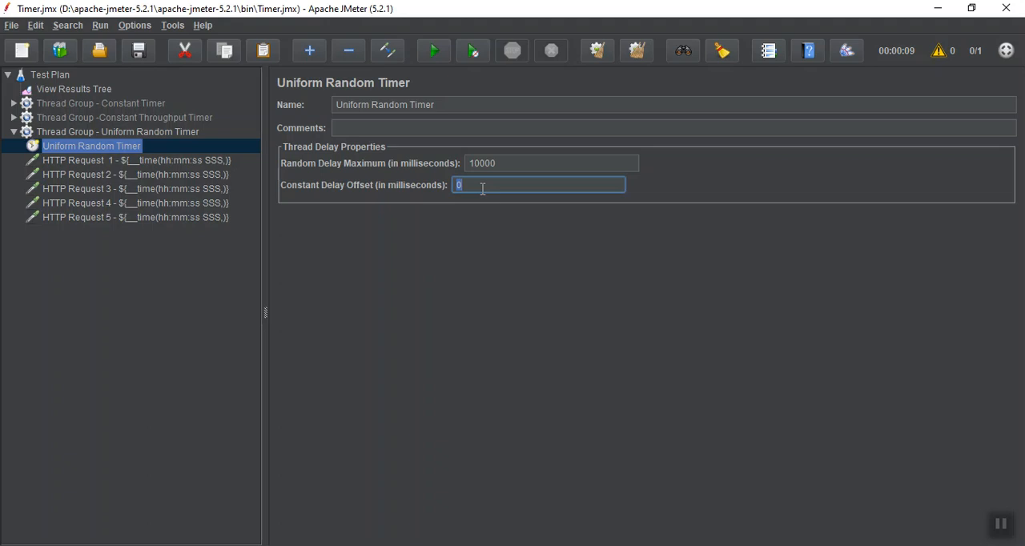
type("5000")
Clear the previous results in View Results Tree and rerun the test plan with the timer's delay offset applied.
left_click(57, 90)
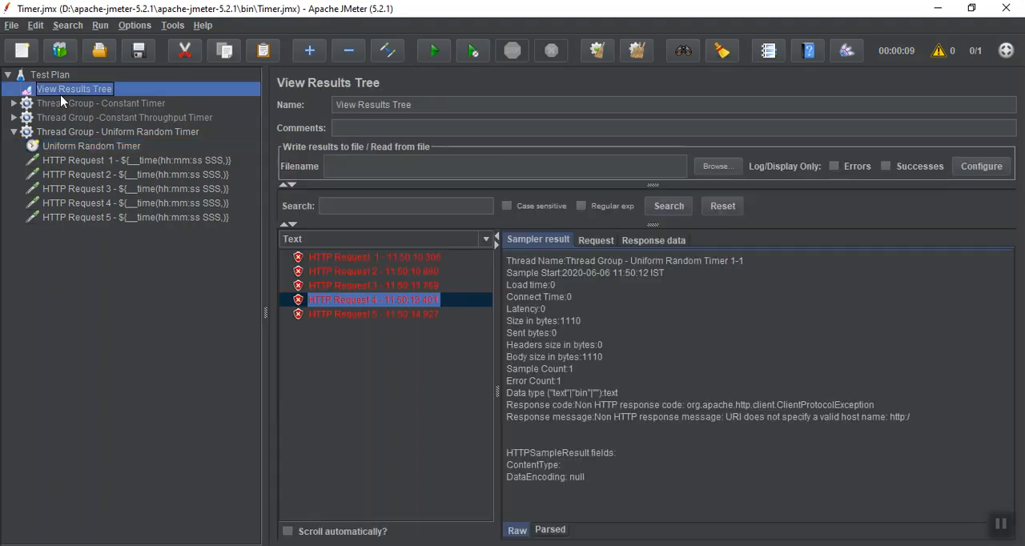
left_click(597, 51)
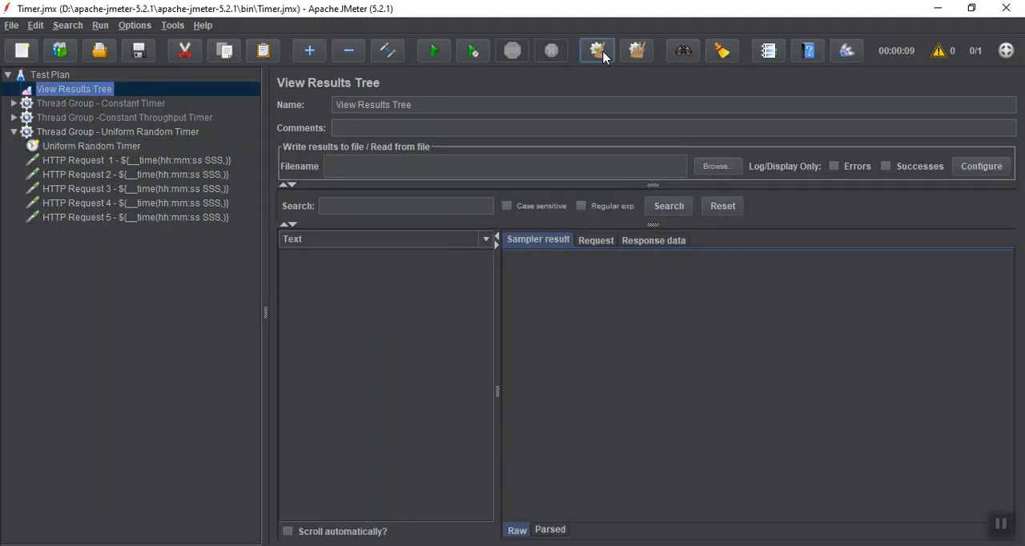
left_click(430, 54)
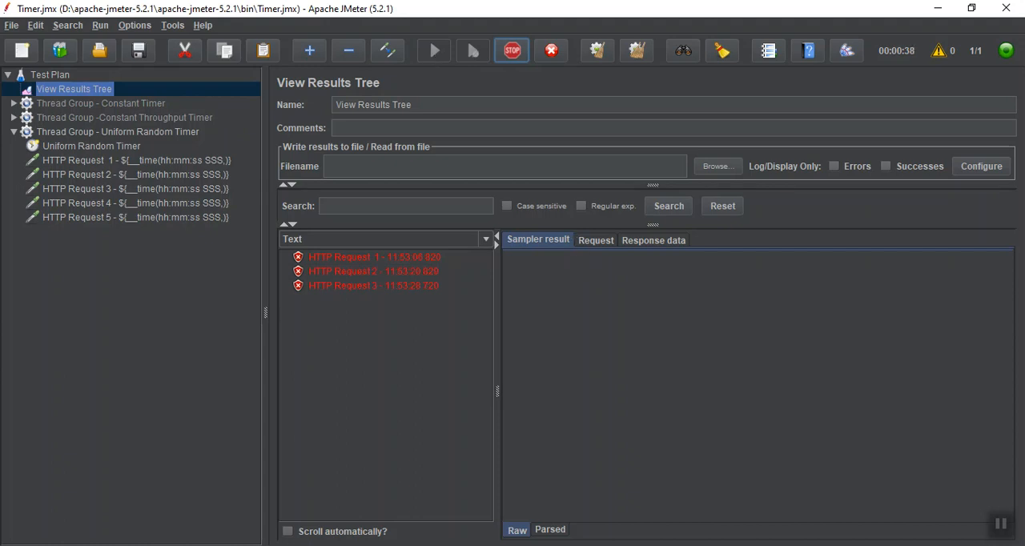
left_click(1001, 525)
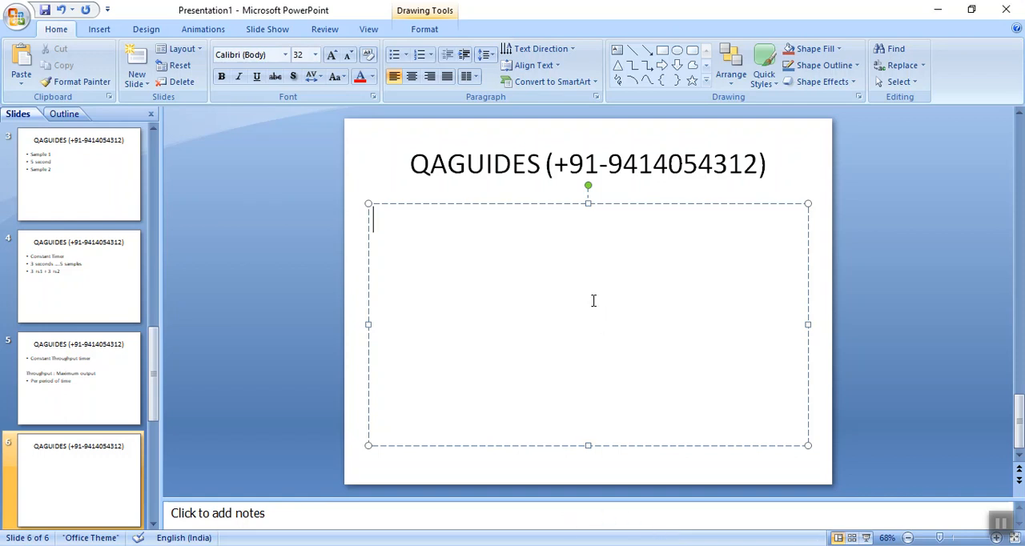
In the PowerPoint presentation, enter "What is Gaussian Random Timer ?" as the body text of slide 6.
type("What is ")
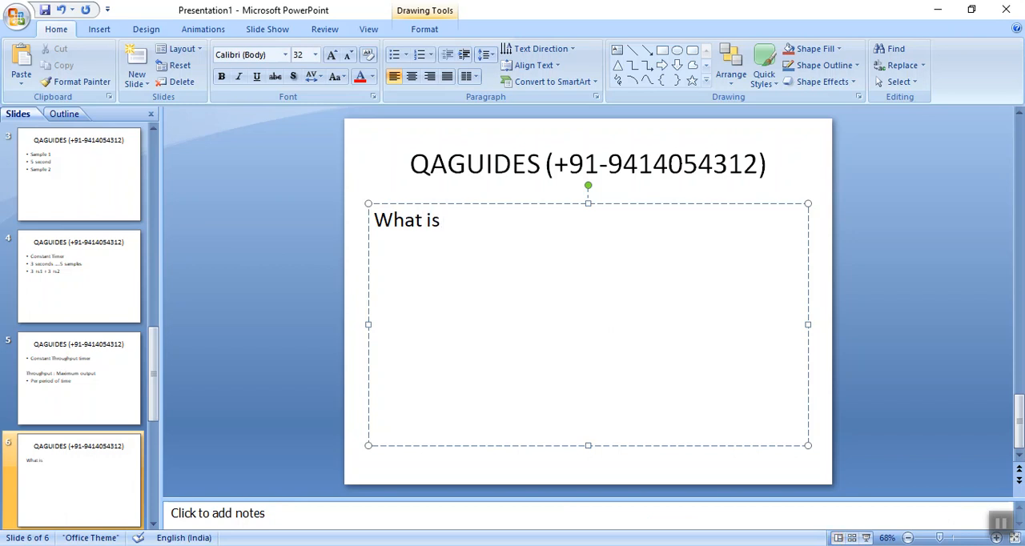
type("Gaussian ")
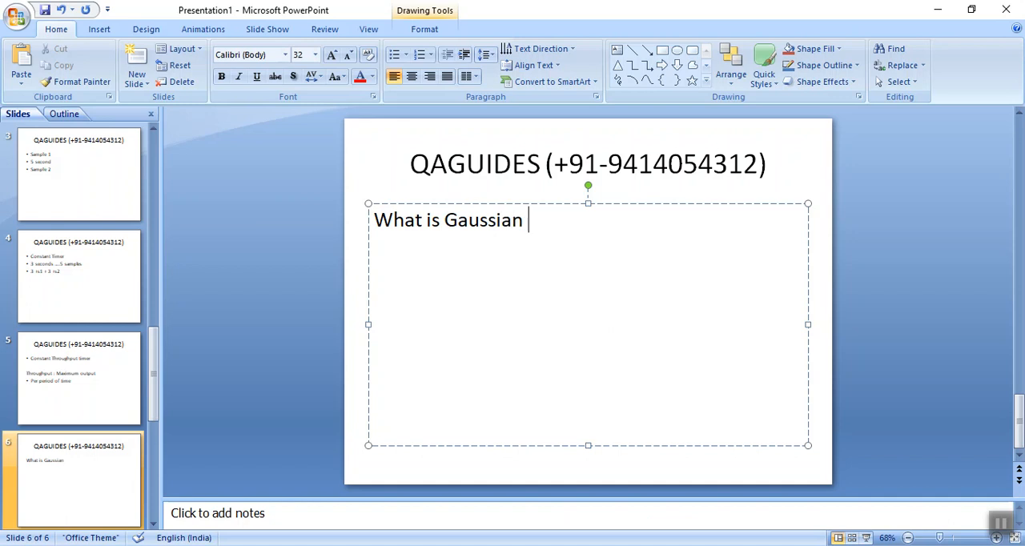
type("Random Time")
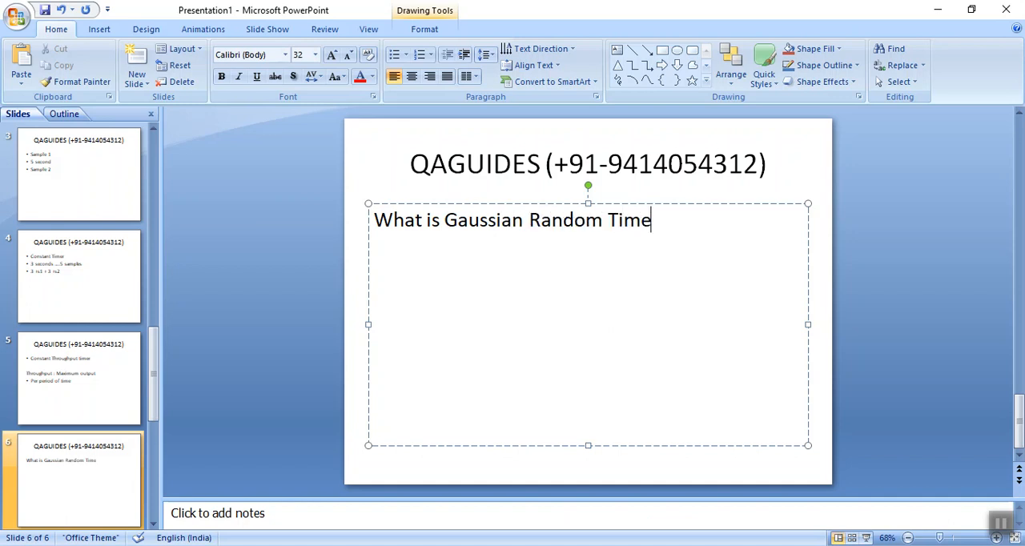
type("r ?")
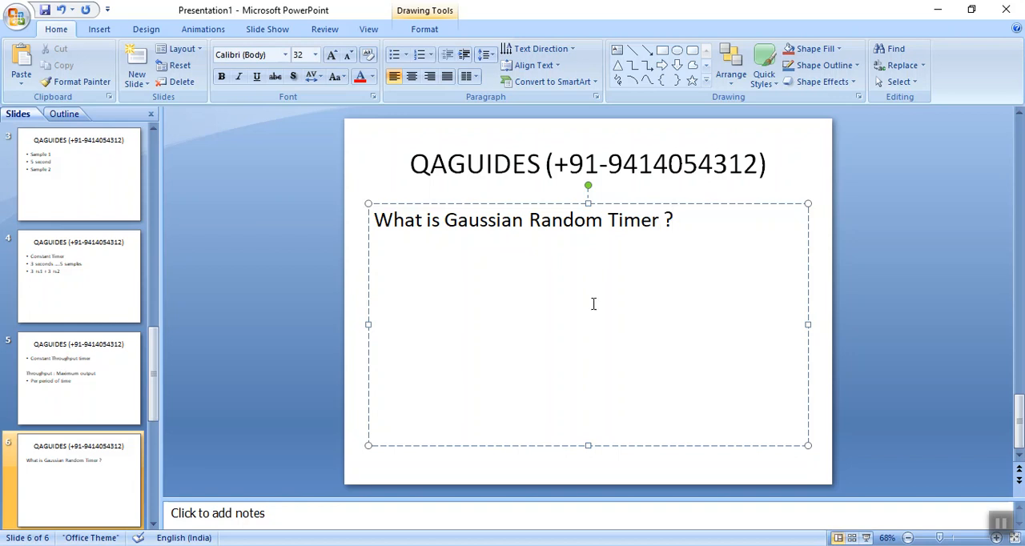
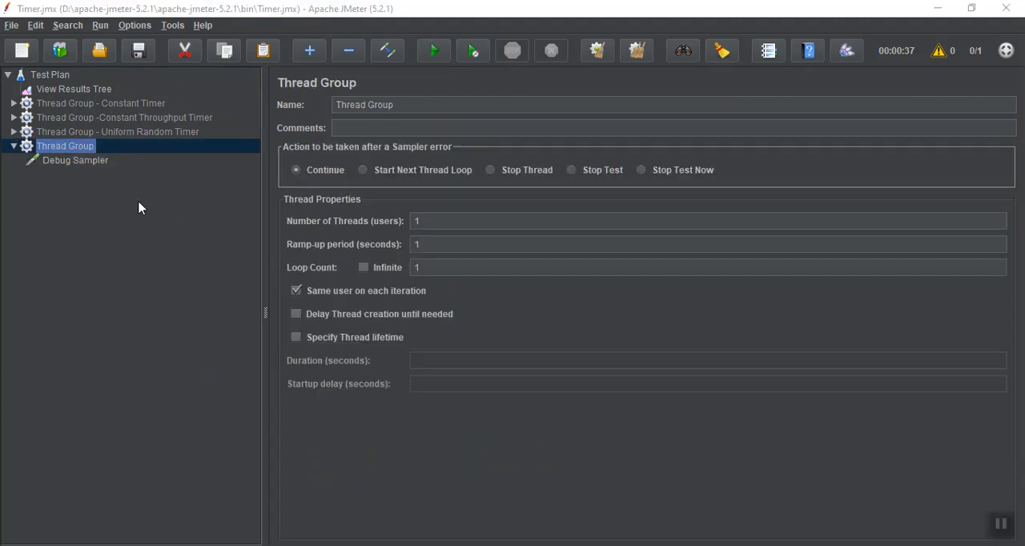
Remove the Debug Sampler from the last thread group in the test plan.
left_click(88, 162)
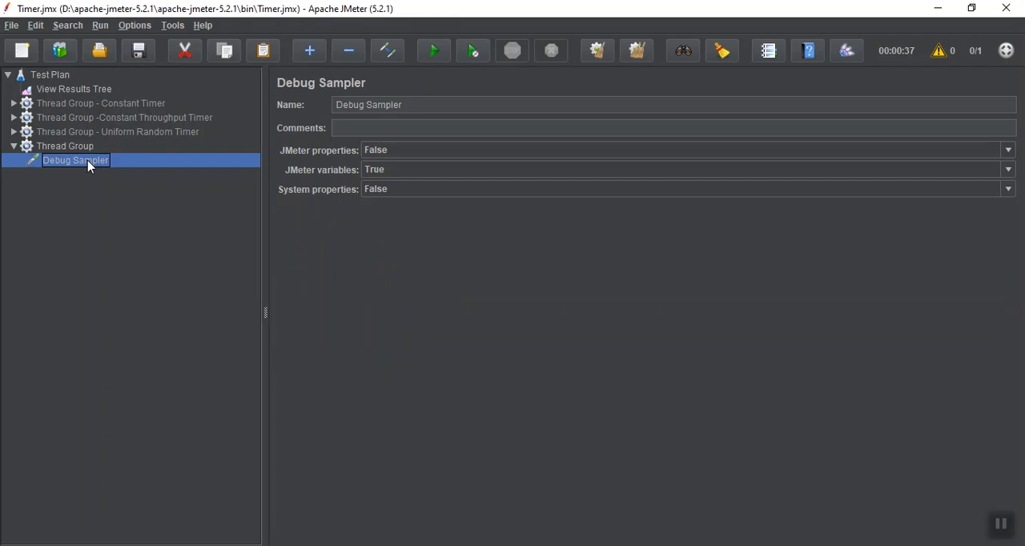
key("Delete")
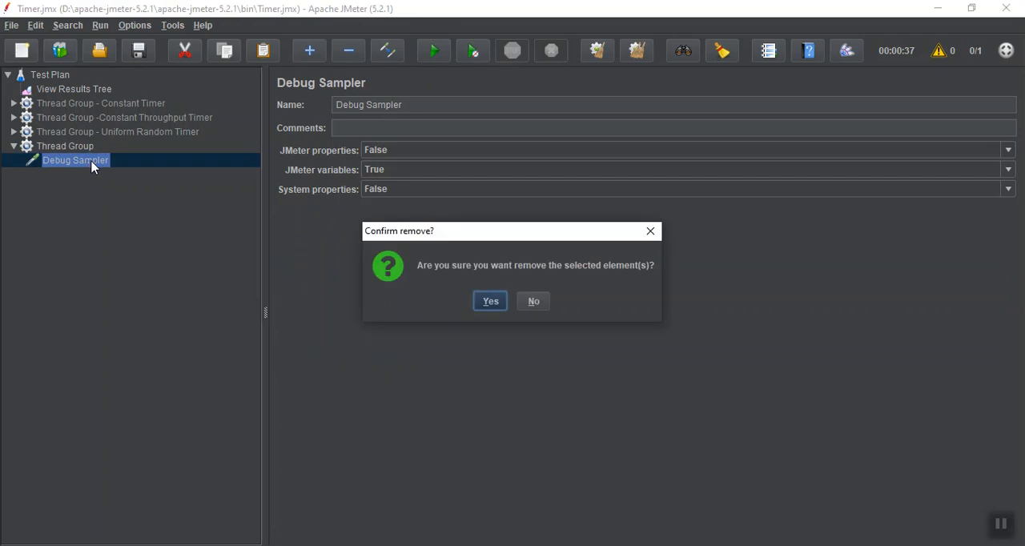
left_click(490, 303)
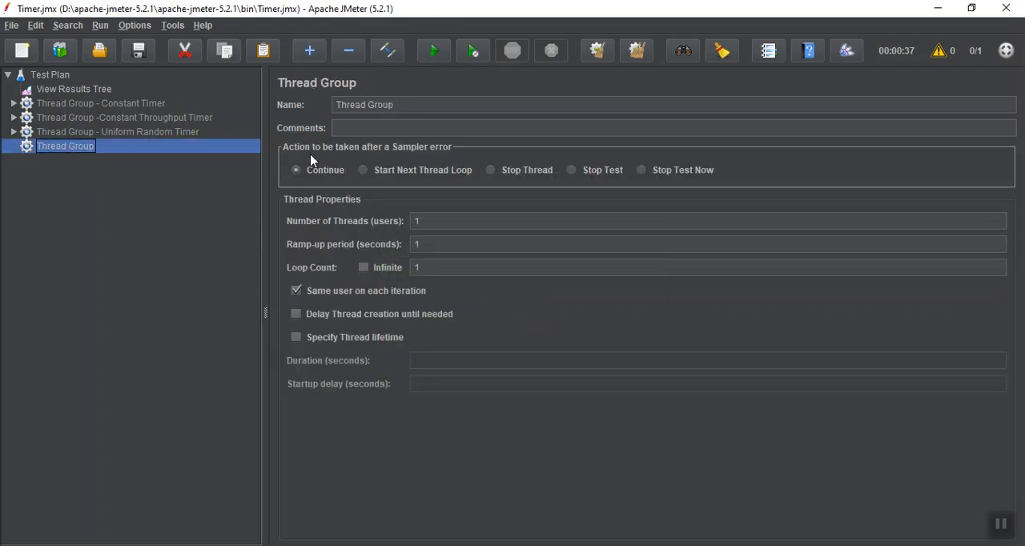
Open the Plugins Manager and save the unsaved test plan items before JMeter exits.
left_click(135, 28)
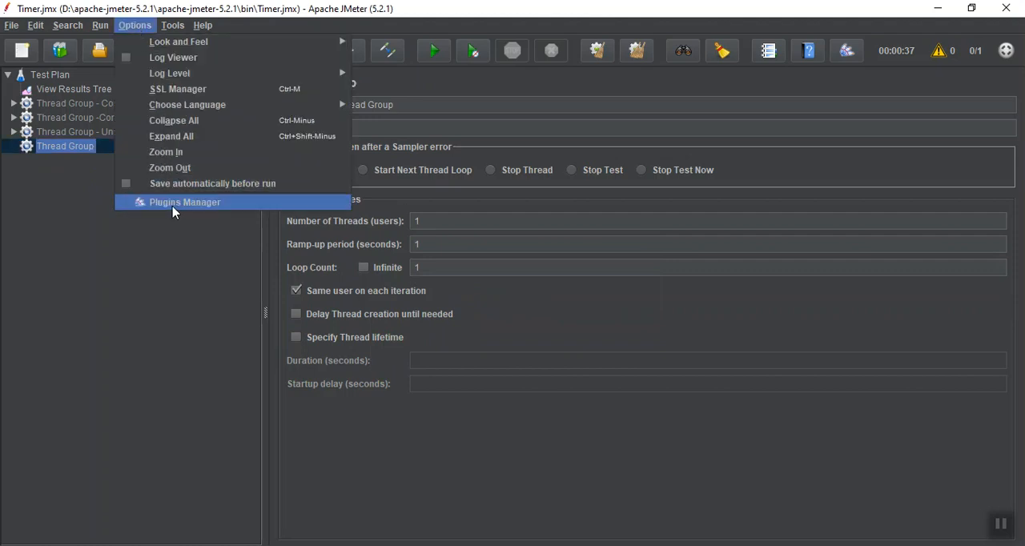
left_click(173, 203)
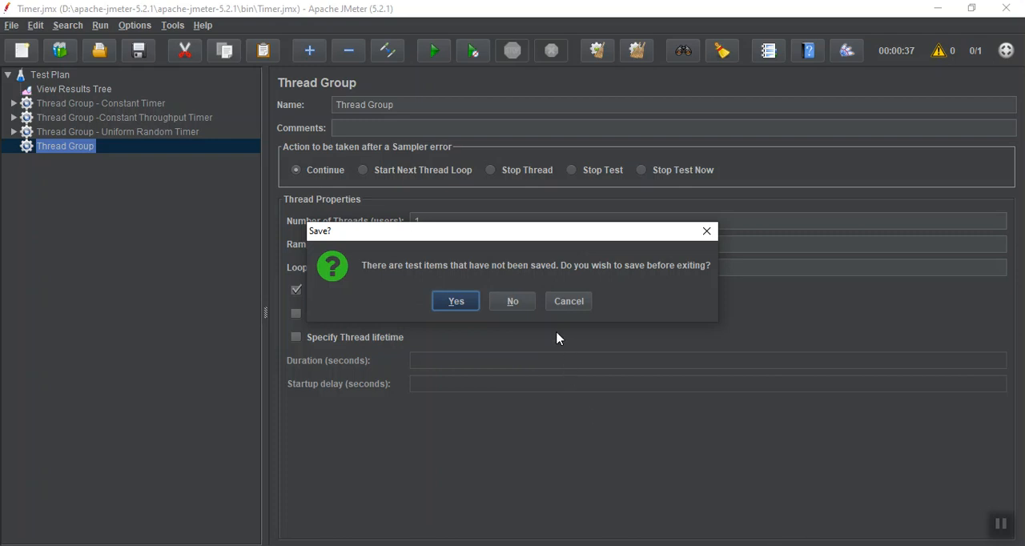
left_click(469, 299)
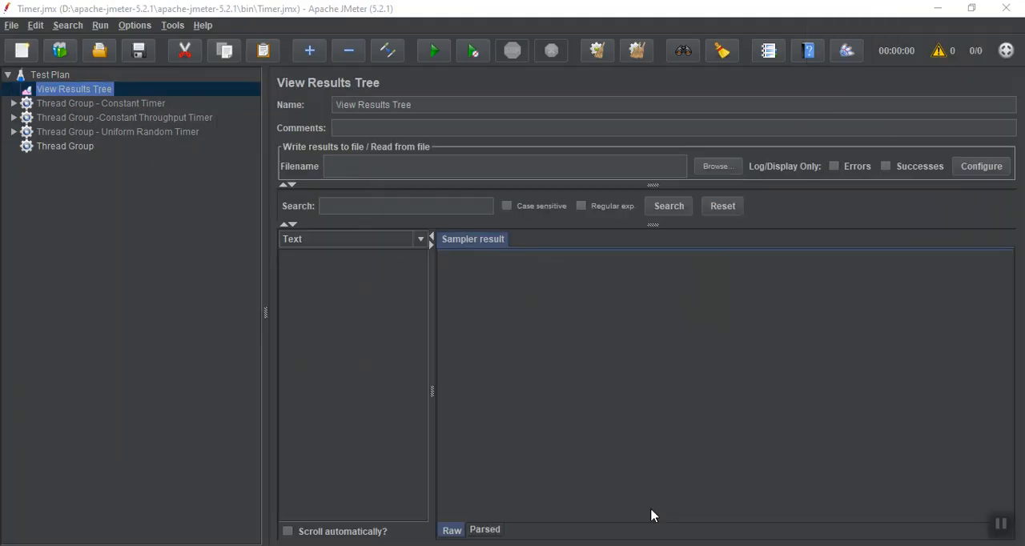
Add a jp@gc - Dummy Sampler to the last thread group.
right_click(48, 148)
mouse_move(160, 155)
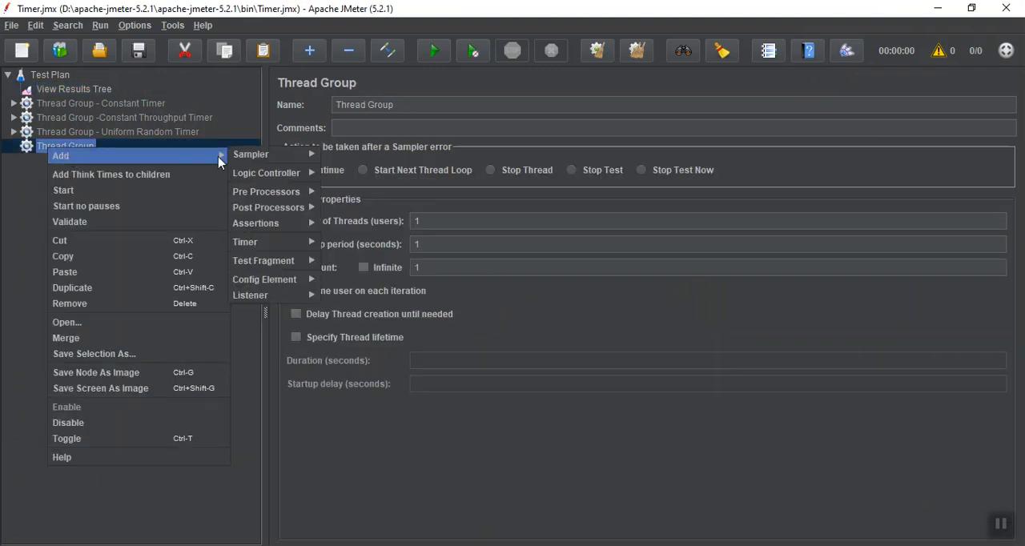
mouse_move(264, 154)
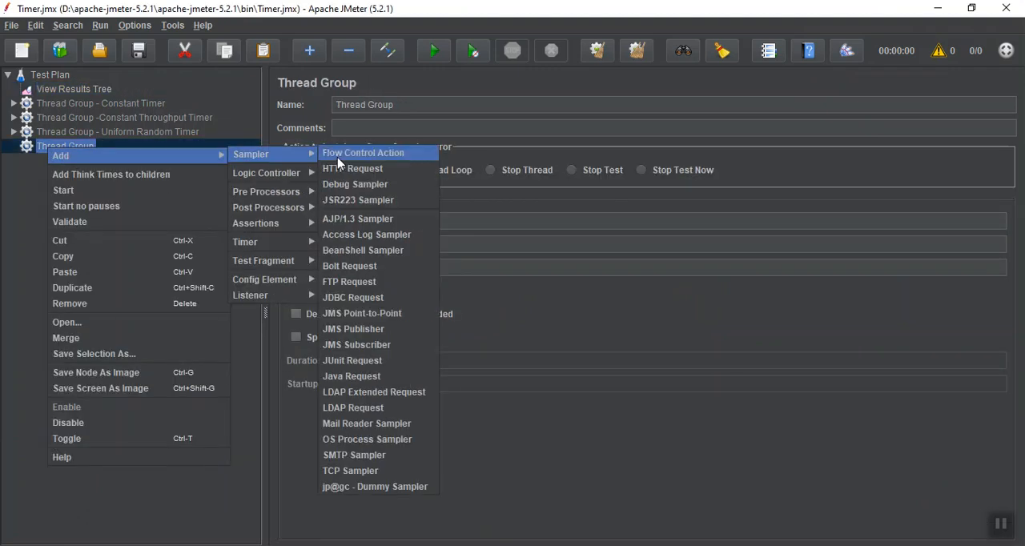
left_click(359, 487)
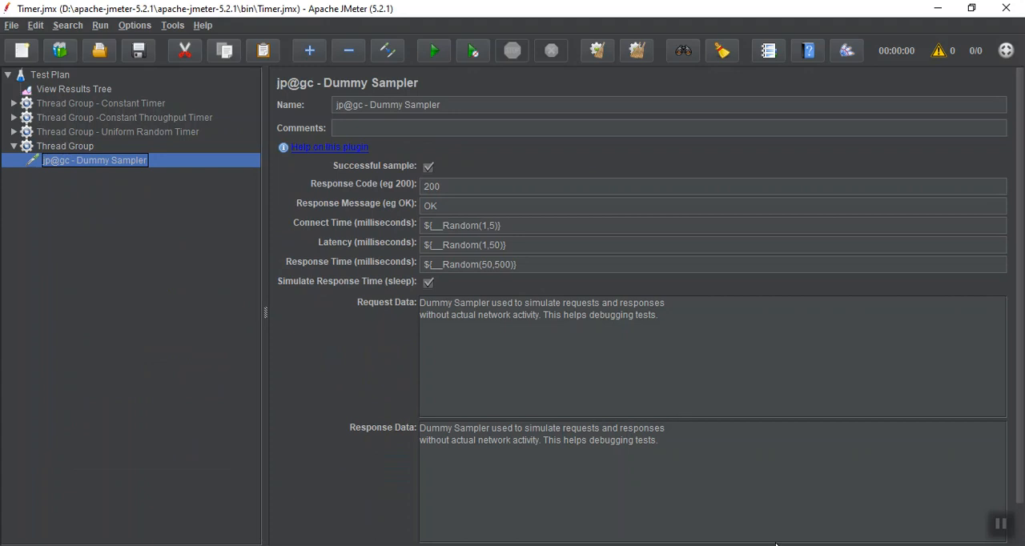
left_click(1001, 525)
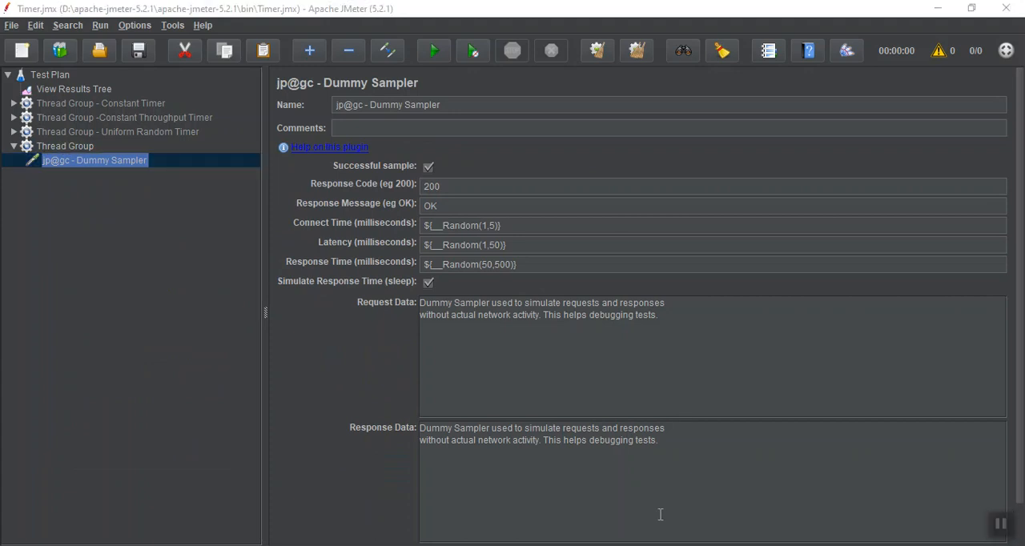
Clear the Dummy Sampler's connect time, latency and response time values.
left_click(585, 229)
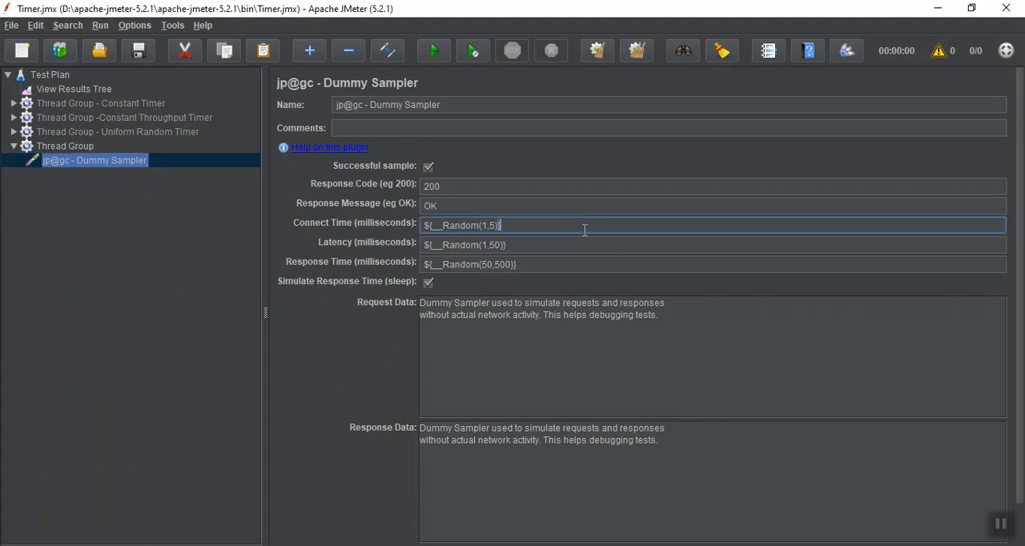
key("ctrl+a")
key("BackSpace")
left_click(579, 246)
key("BackSpace")
left_click(569, 264)
key("ctrl+a")
key("BackSpace")
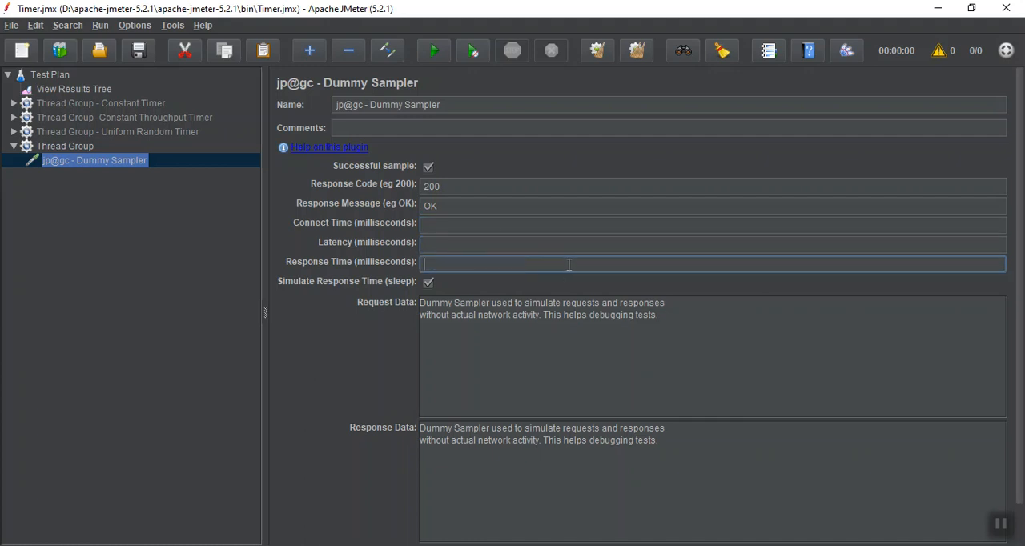
Delete the default text from the Dummy Sampler's request data and response data.
triple_click(558, 307)
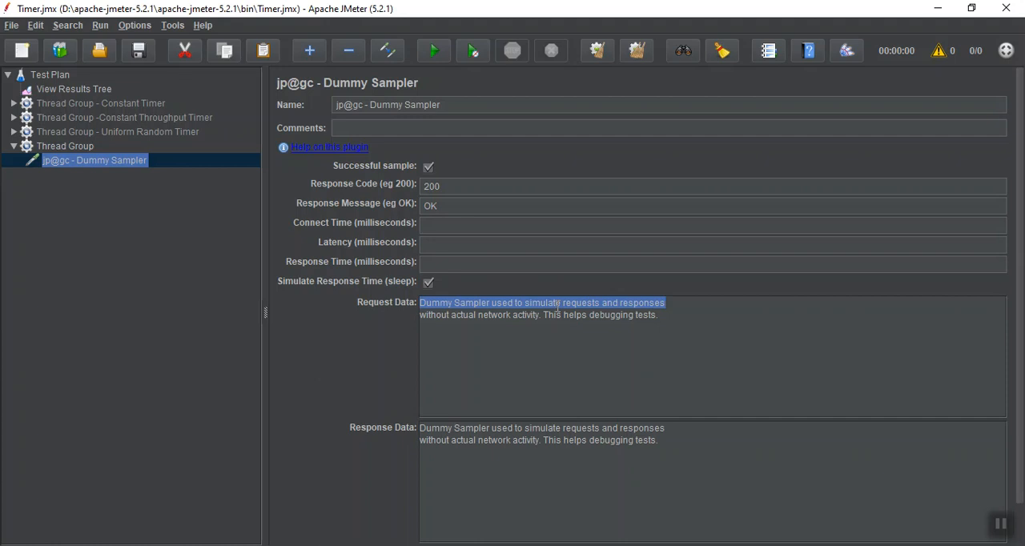
key("BackSpace")
triple_click(556, 319)
key("BackSpace")
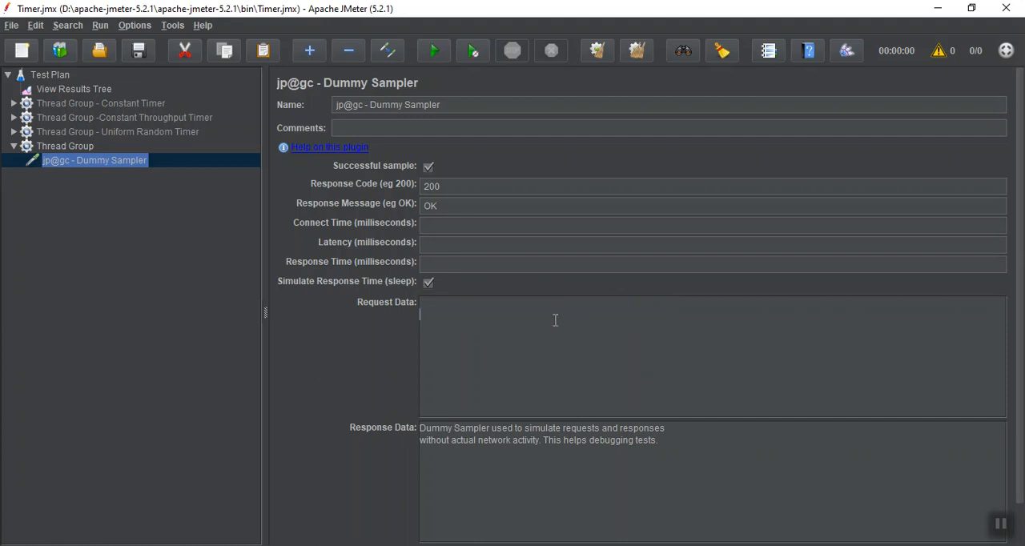
left_click(523, 426)
key("ctrl+a")
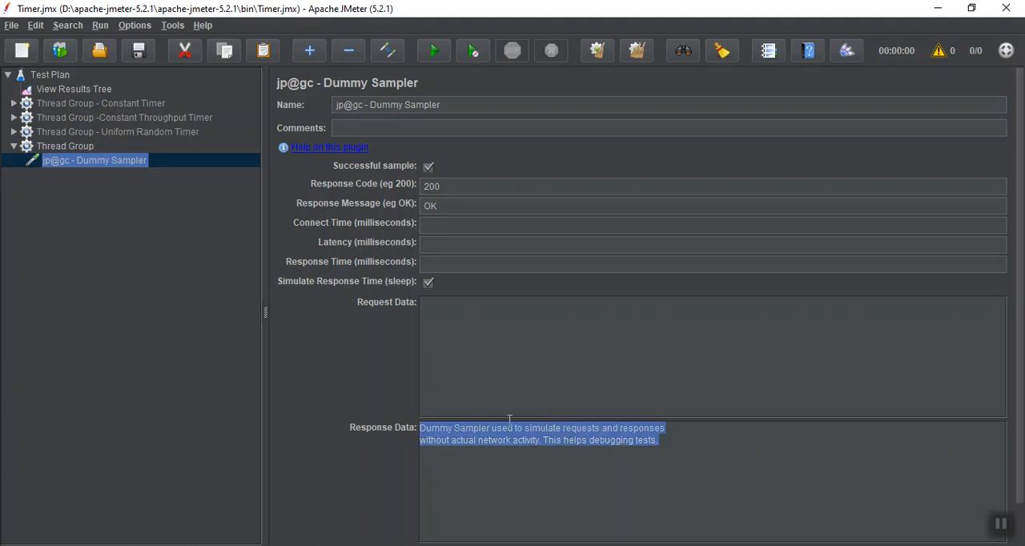
left_click_drag(509, 419, 503, 422)
key("BackSpace")
key("BackSpace")
key("BackSpace")
key("BackSpace")
key("BackSpace")
key("BackSpace")
key("BackSpace")
key("BackSpace")
key("BackSpace")
key("BackSpace")
key("BackSpace")
key("BackSpace")
key("BackSpace")
key("BackSpace")
key("BackSpace")
key("BackSpace")
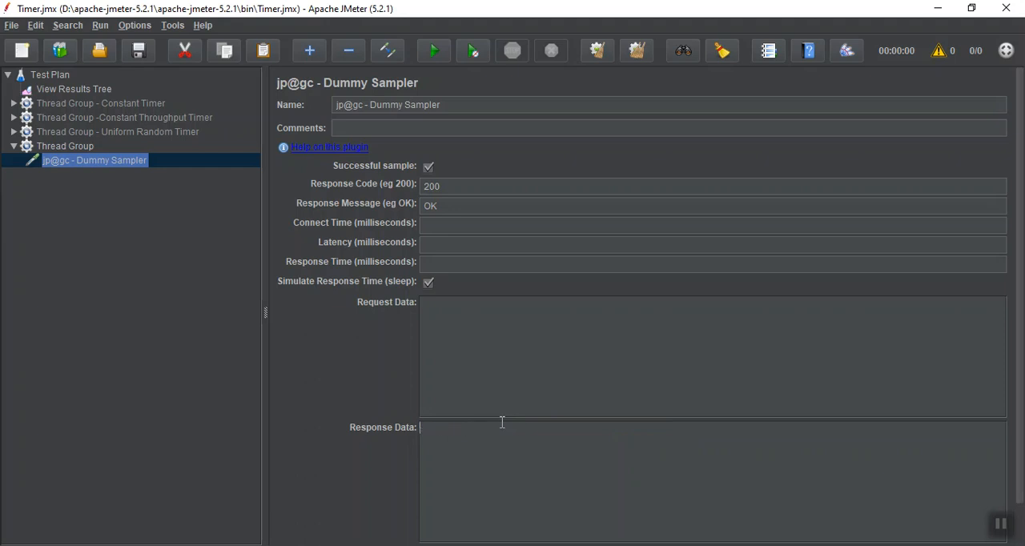
left_click_drag(1020, 495, 1024, 534)
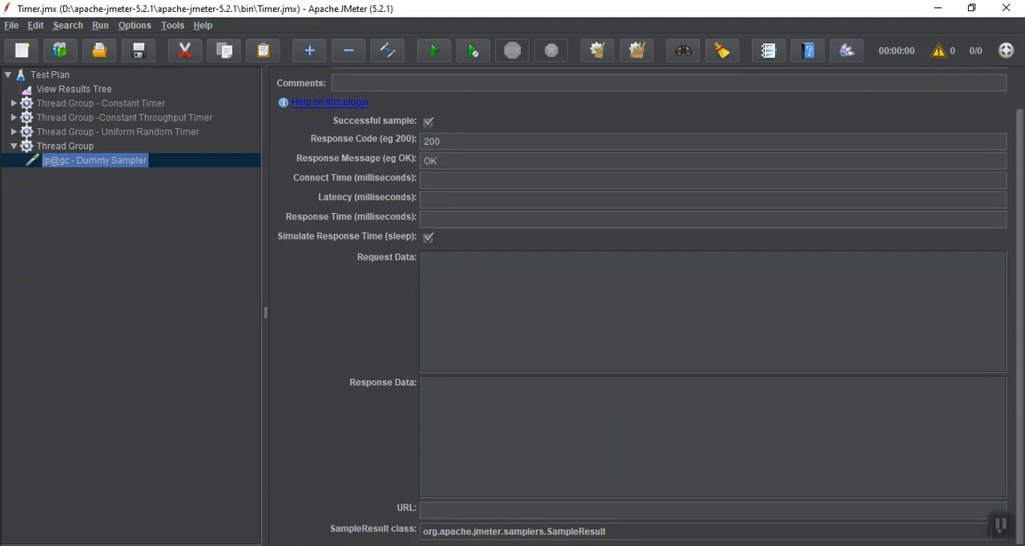
left_click(1005, 528)
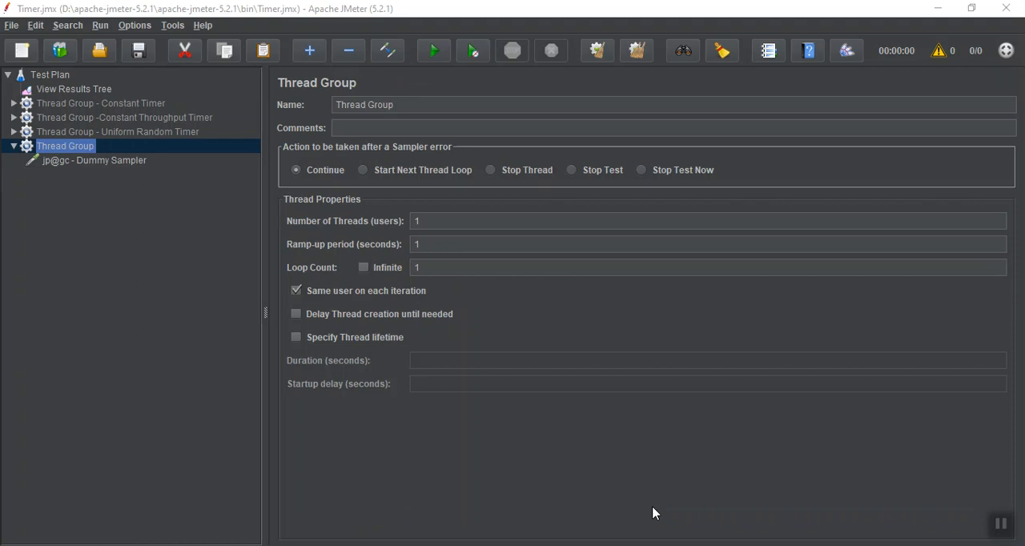
Rename the Dummy Sampler's thread group as "Thread Group - Gaussian Ranrom Timer".
left_click(467, 105)
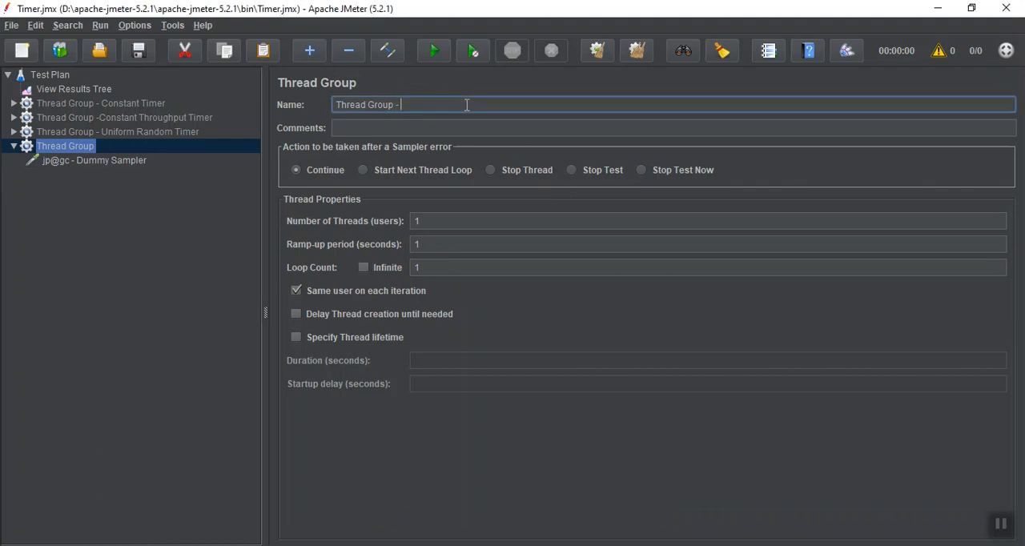
type("- Gau")
type("ssian Random Timer")
Run the test plan and examine the Dummy Sampler's result in View Results Tree.
left_click(120, 161)
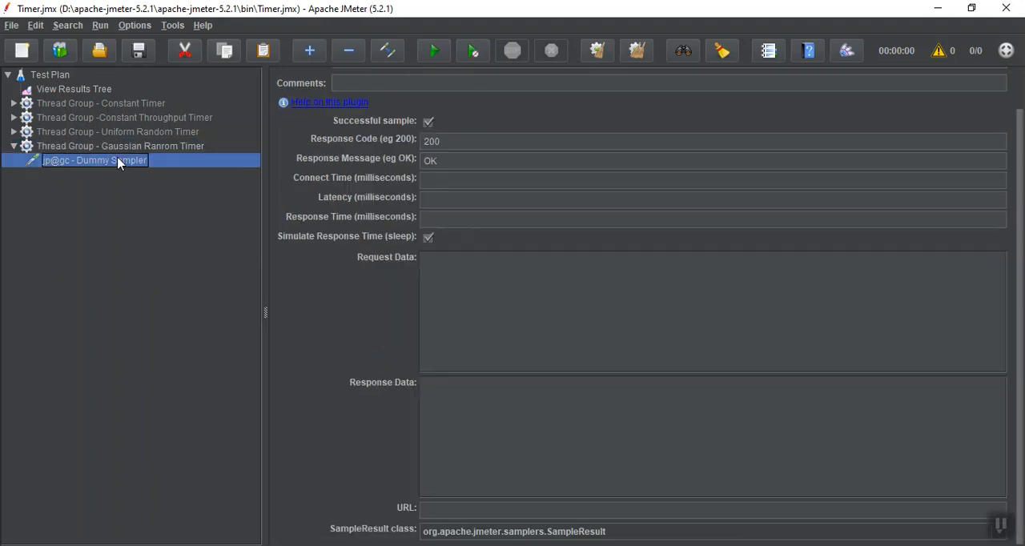
left_click(89, 92)
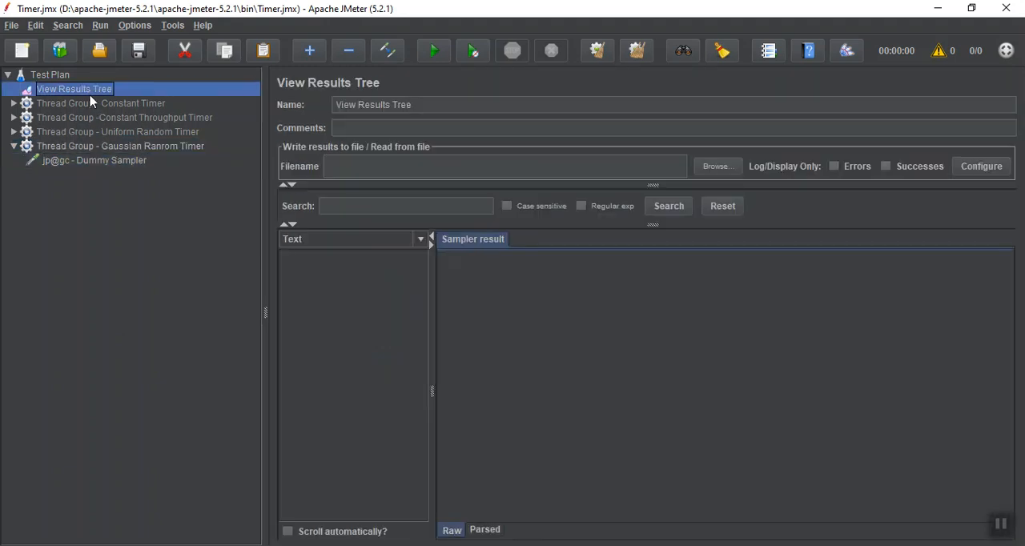
left_click(1004, 522)
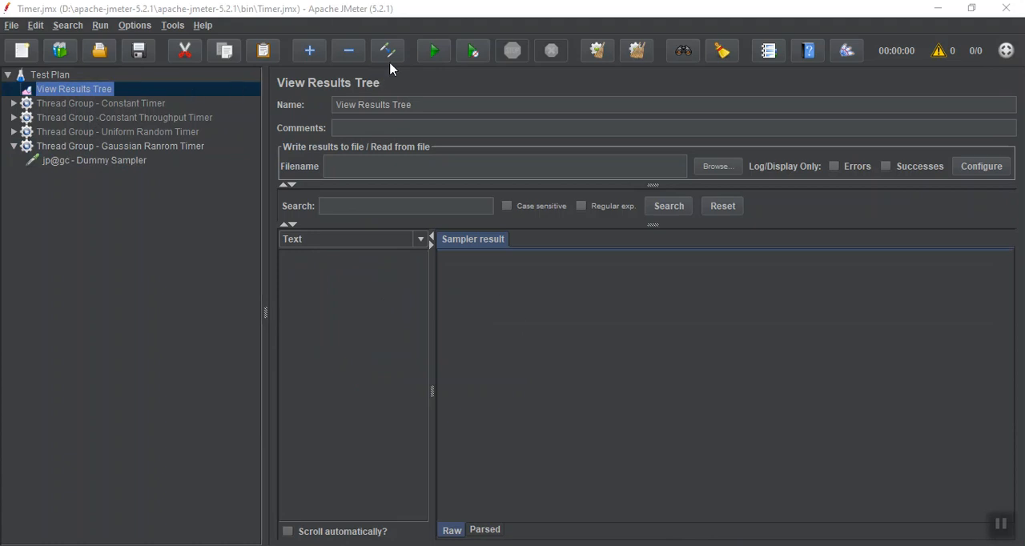
left_click(440, 52)
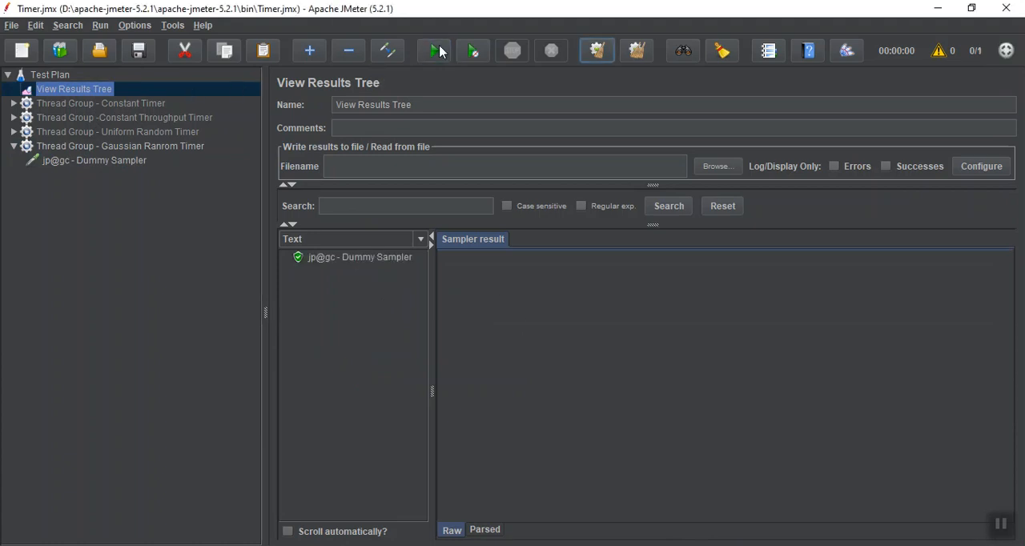
left_click(346, 262)
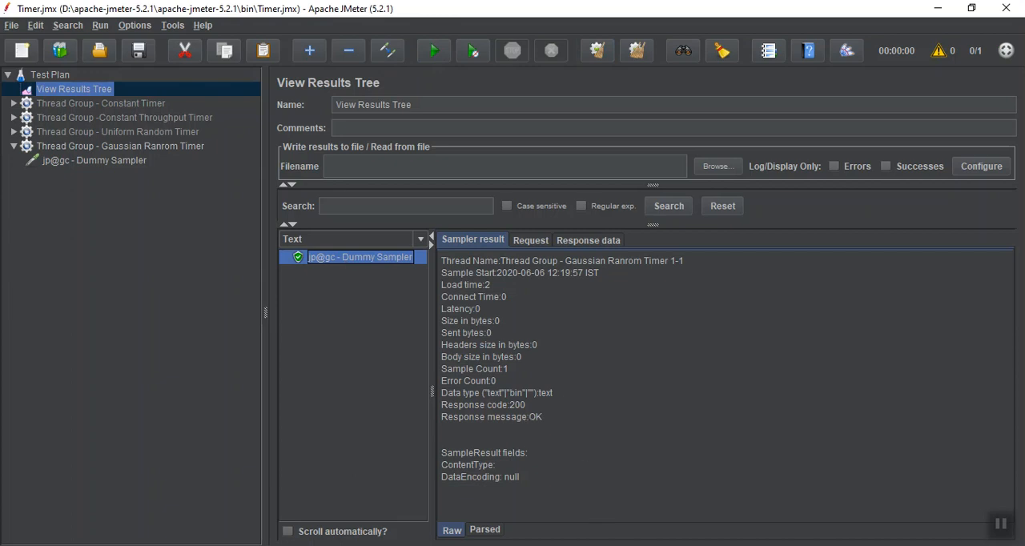
left_click(1005, 530)
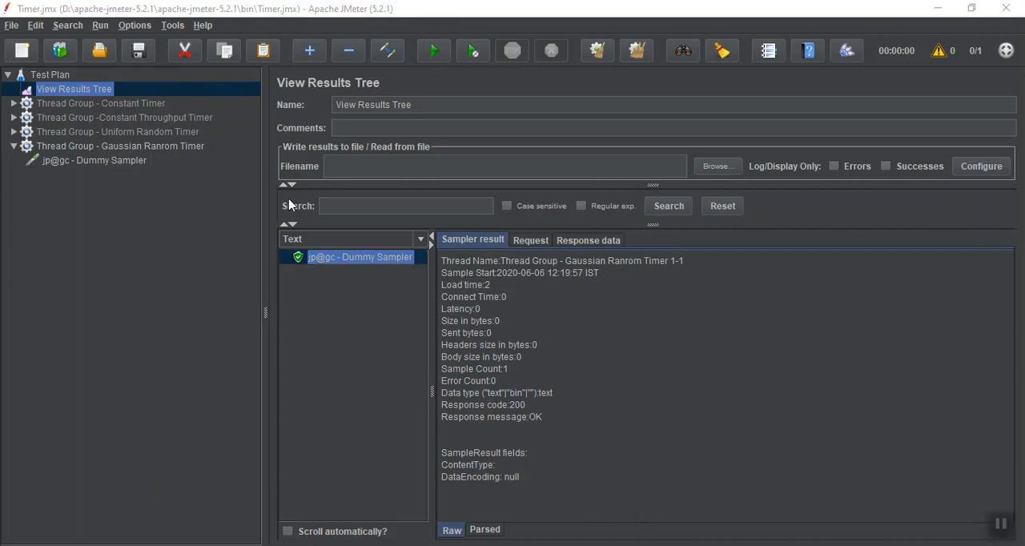
Copy the ${__time(hh:mm:ss SSS,)} function from the name of HTTP Request 1 in the Uniform Random Timer thread group.
left_click(86, 163)
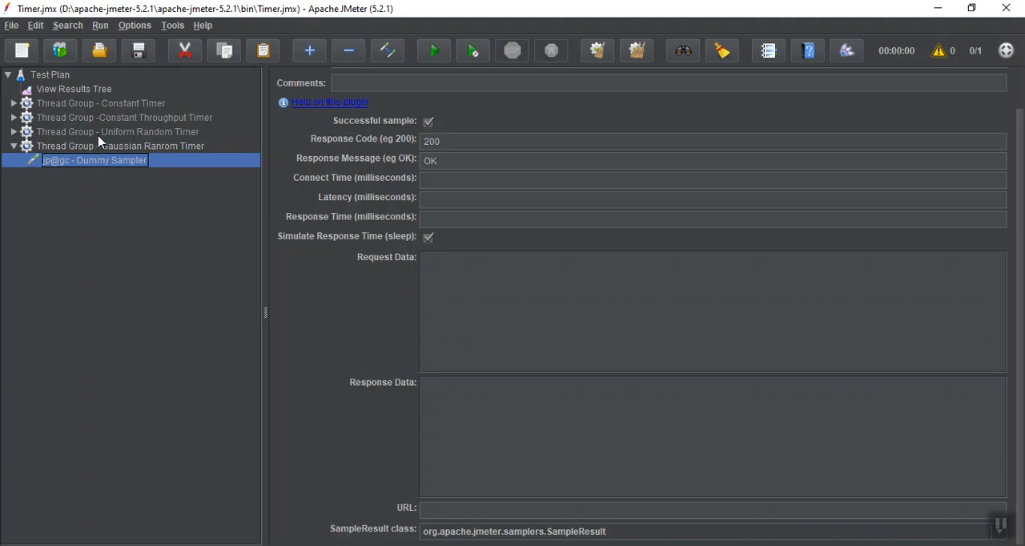
left_click(14, 132)
left_click(71, 160)
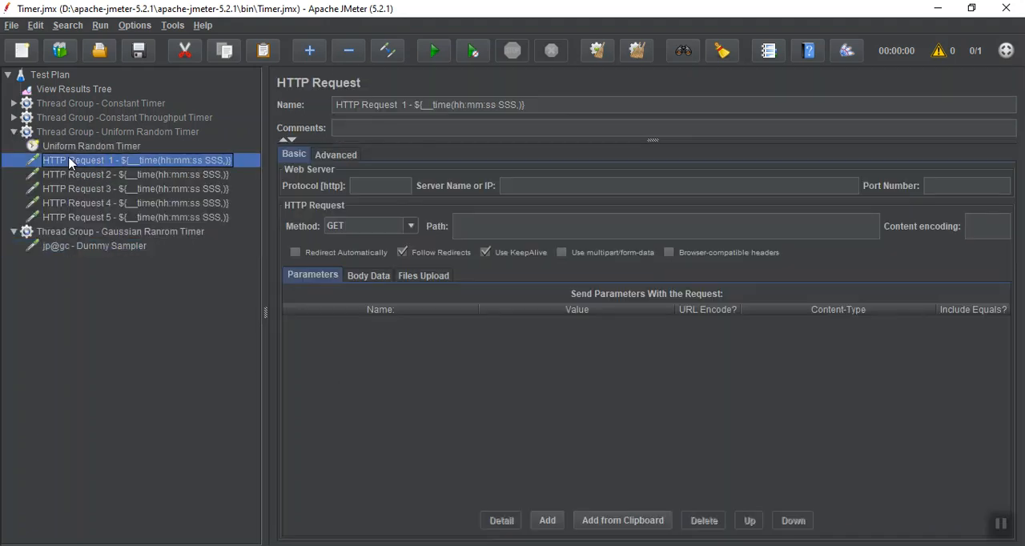
left_click(540, 104)
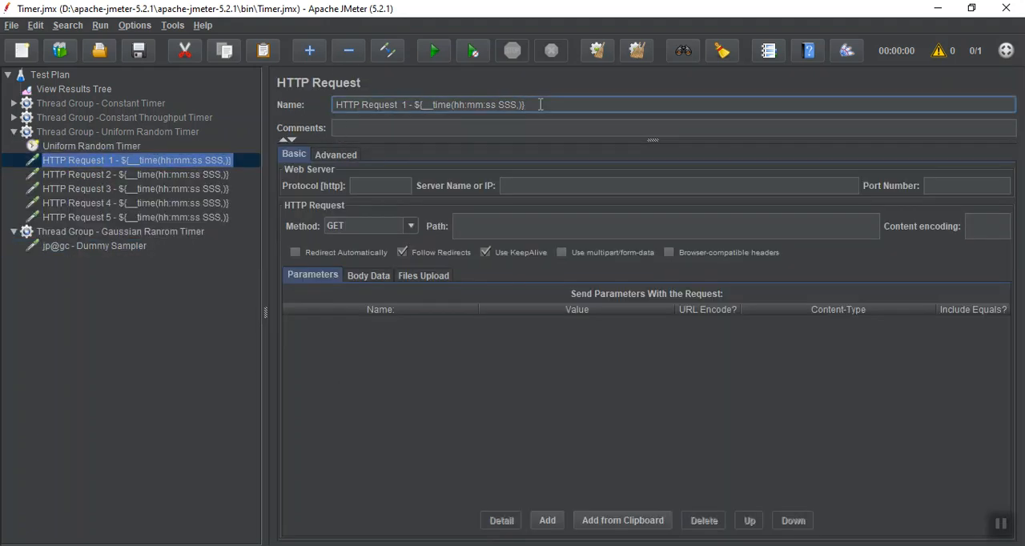
key("shift+Left")
key("shift+Left")
key("shift+Left")
key("shift+Left")
key("shift+Left")
key("shift+Left")
key("shift+Left")
key("shift+Left")
key("shift+Left")
key("shift+Left")
key("shift+Left")
key("shift+Left")
key("shift+Left")
key("shift+Left")
key("shift+Left")
key("shift+Left")
key("shift+Left")
key("shift+Left")
key("shift+Left")
key("shift+Left")
key("ctrl+c")
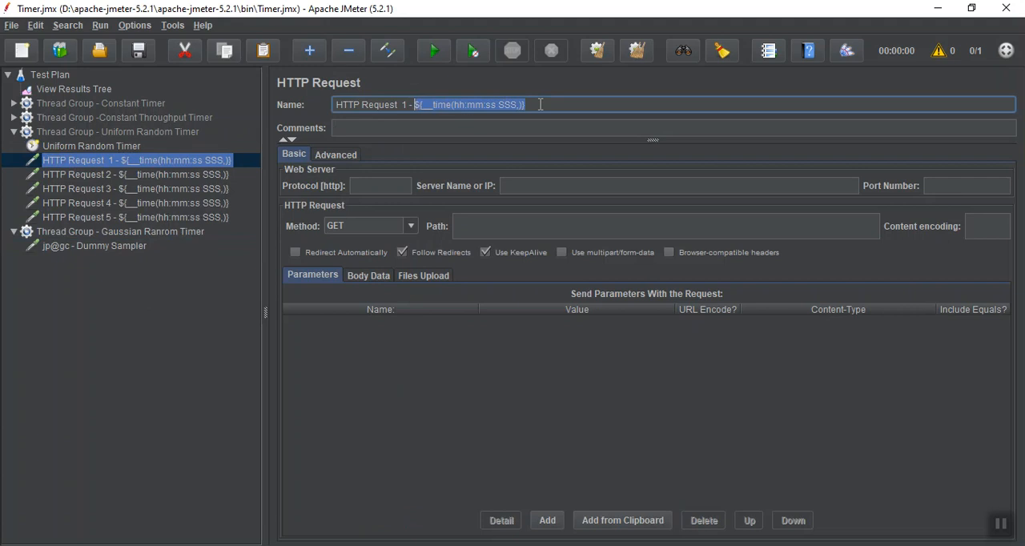
left_click(14, 133)
Replace the Dummy Sampler's name with the copied function ${__time(hh:mm:ss SSS,)}.
left_click(45, 149)
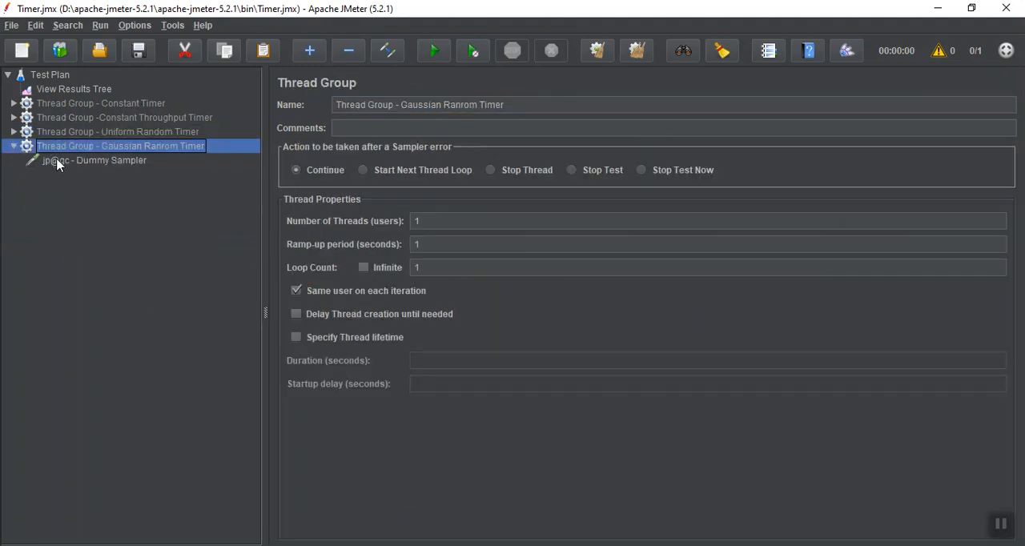
left_click(56, 162)
left_click(105, 145)
left_click(97, 161)
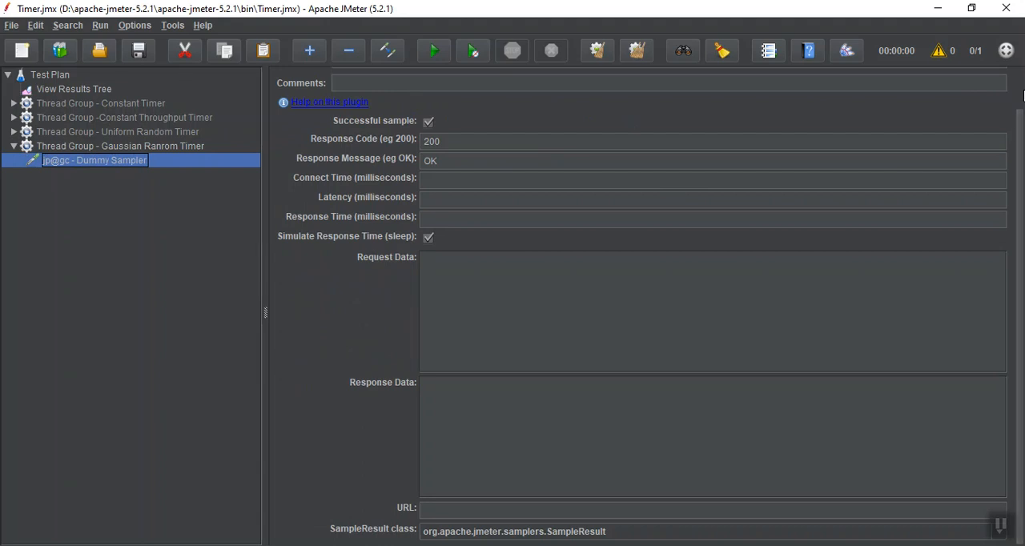
left_click_drag(1022, 130, 1024, 48)
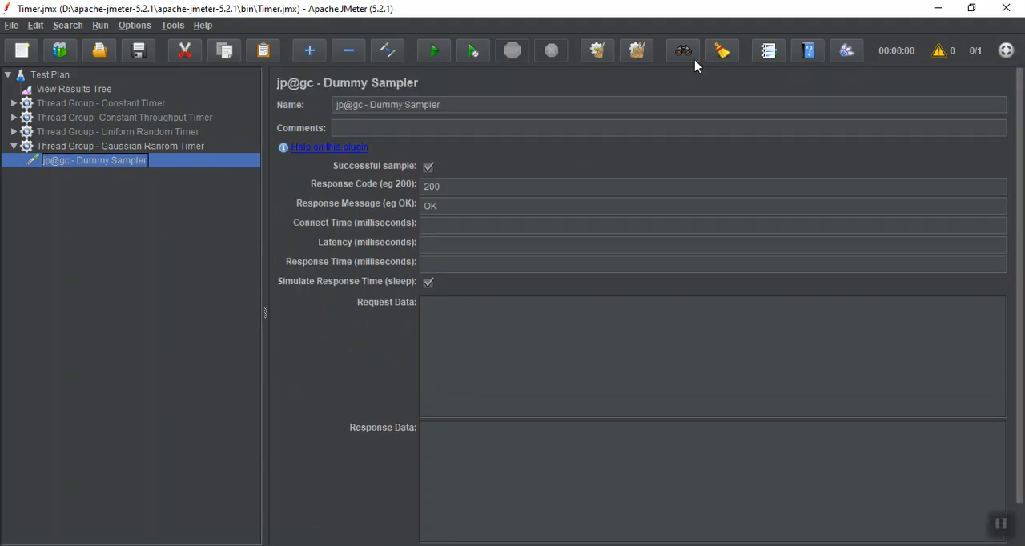
triple_click(537, 111)
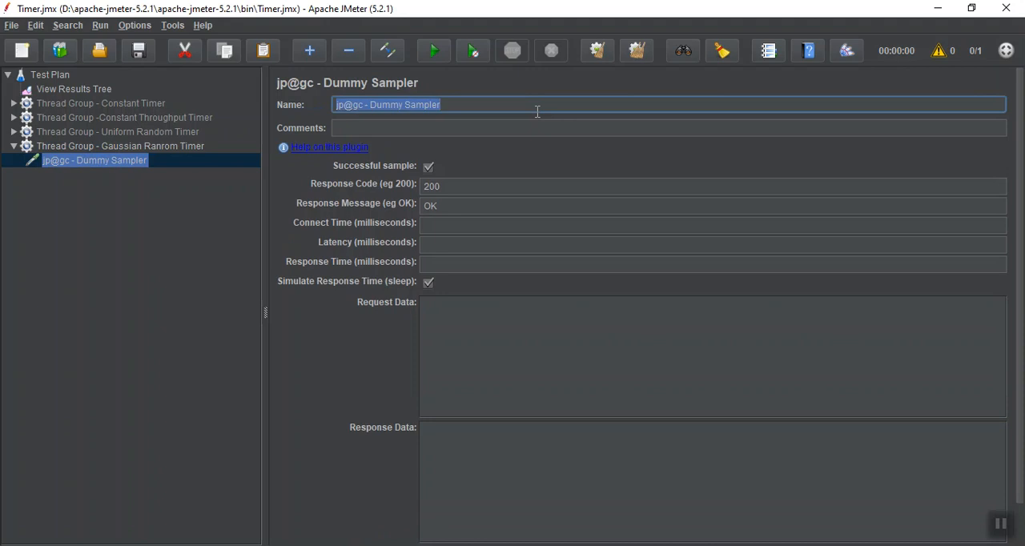
key("ctrl+v")
Add a Gaussian Random Timer to the "Thread Group - Gaussian Ranrom Timer" thread group.
left_click(69, 146)
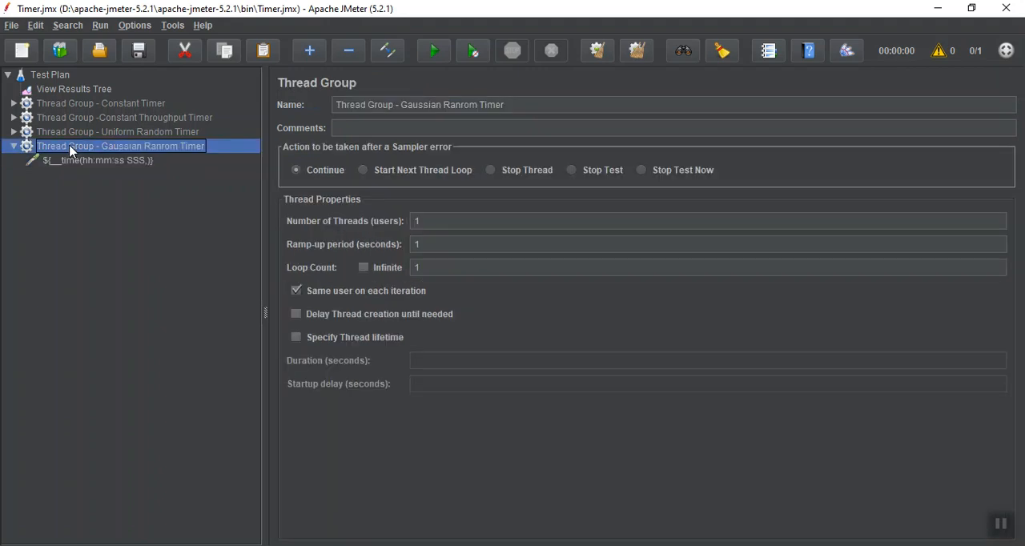
right_click(71, 149)
mouse_move(96, 152)
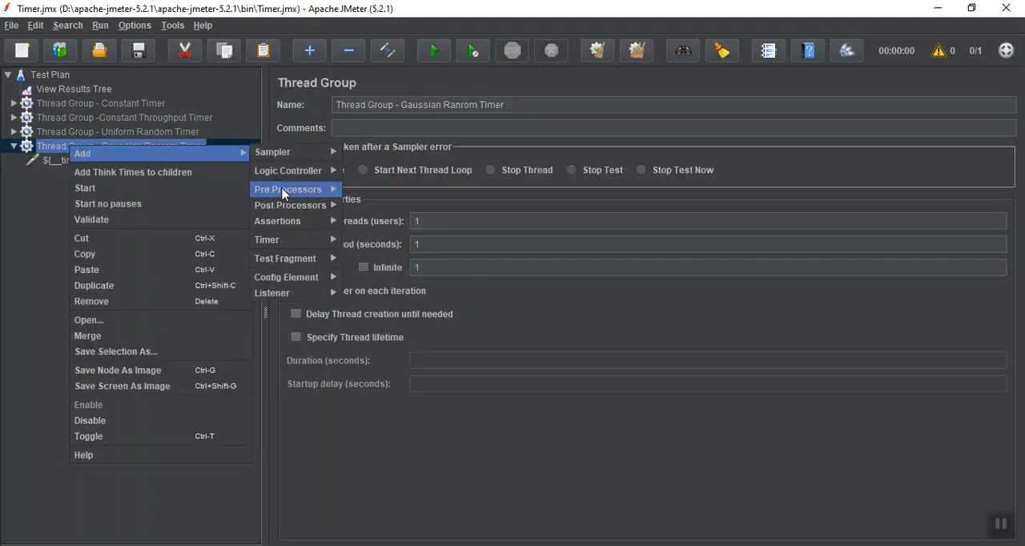
mouse_move(291, 237)
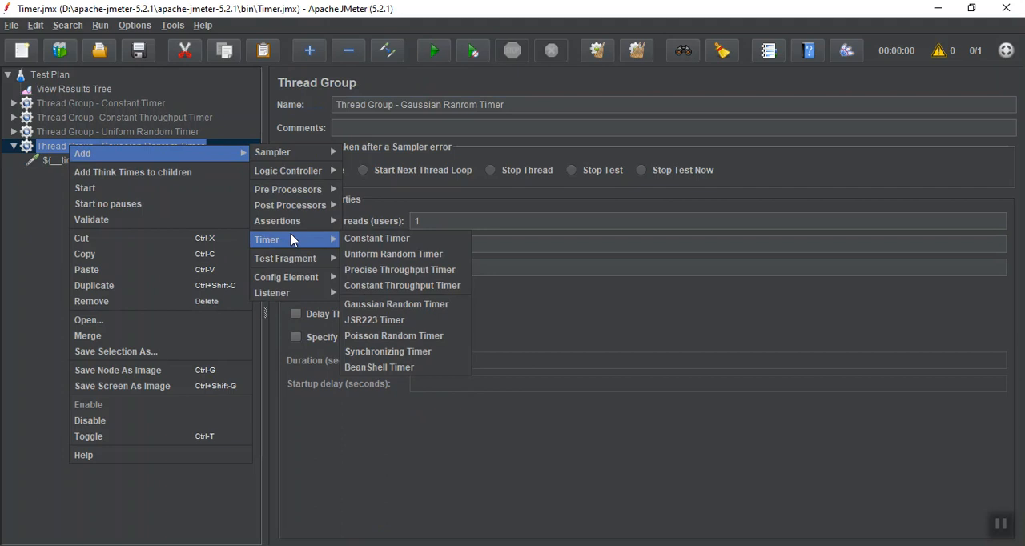
left_click(399, 304)
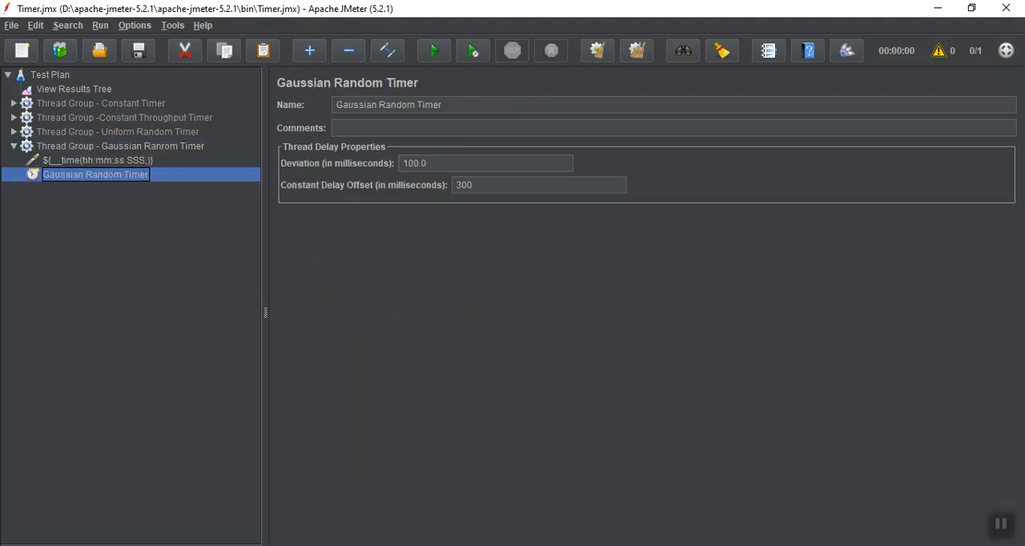
left_click(998, 532)
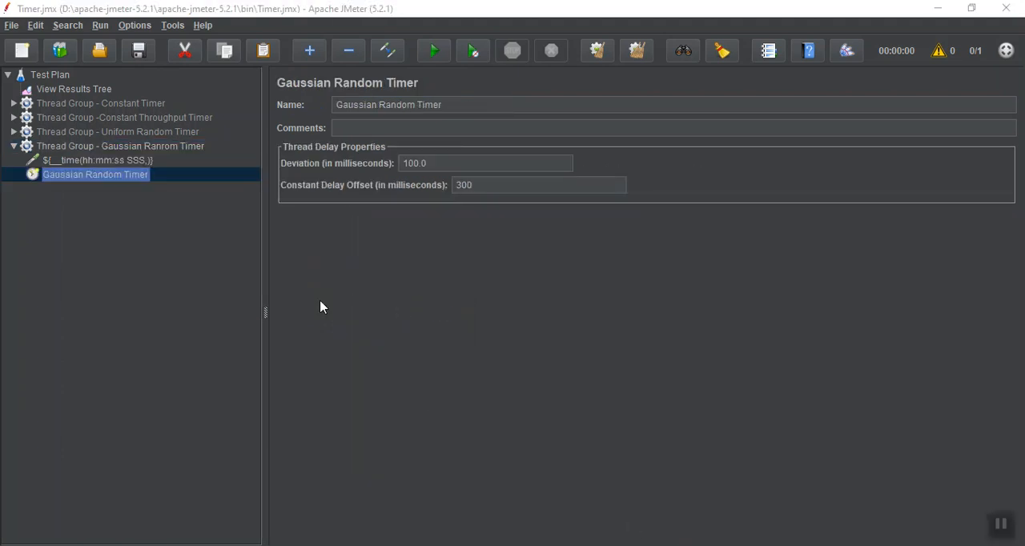
Copy the ${__time(hh:mm:ss SSS,)} Dummy Sampler and paste four copies into the Gaussian thread group.
left_click(141, 162)
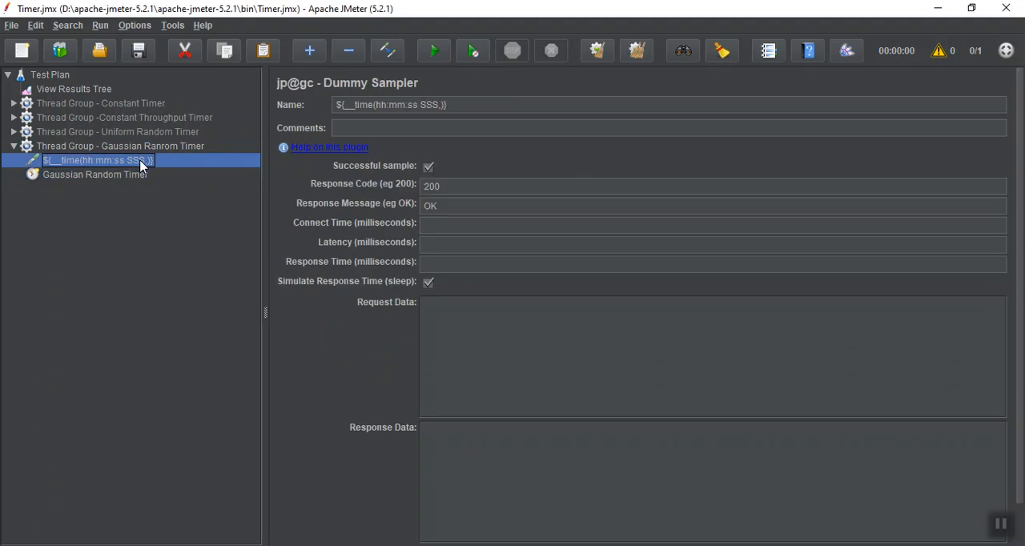
left_click(158, 148)
key("ctrl+v")
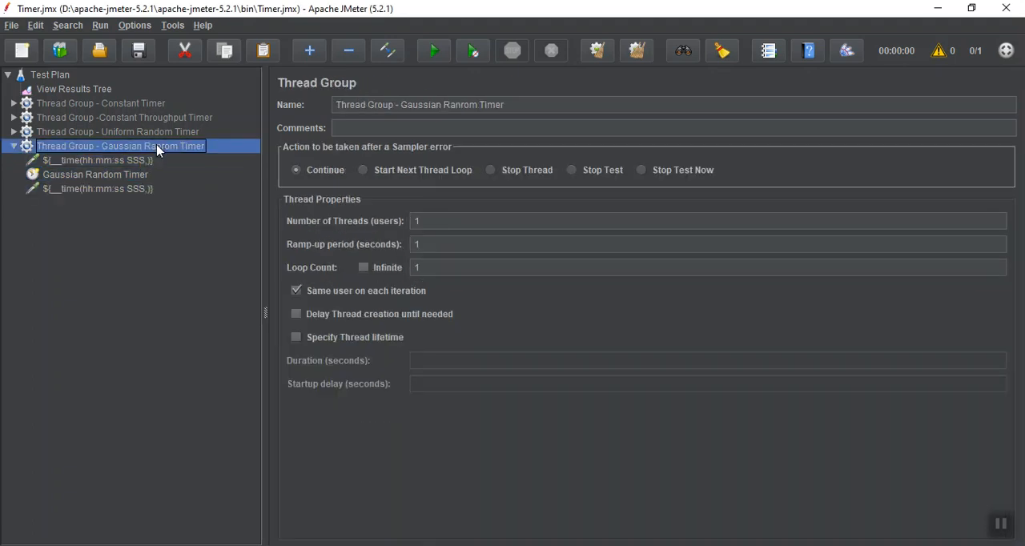
key("ctrl+v")
key("ctrl+v")
key("ctrl+v")
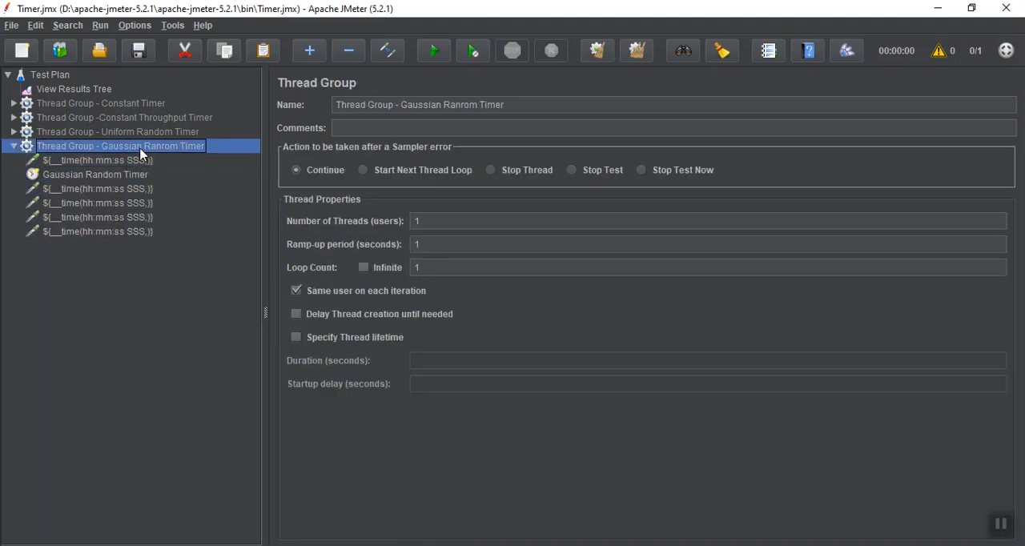
Move the Gaussian Random Timer above all the samplers and set its Constant Delay Offset to 500 milliseconds.
left_click_drag(120, 177, 123, 158)
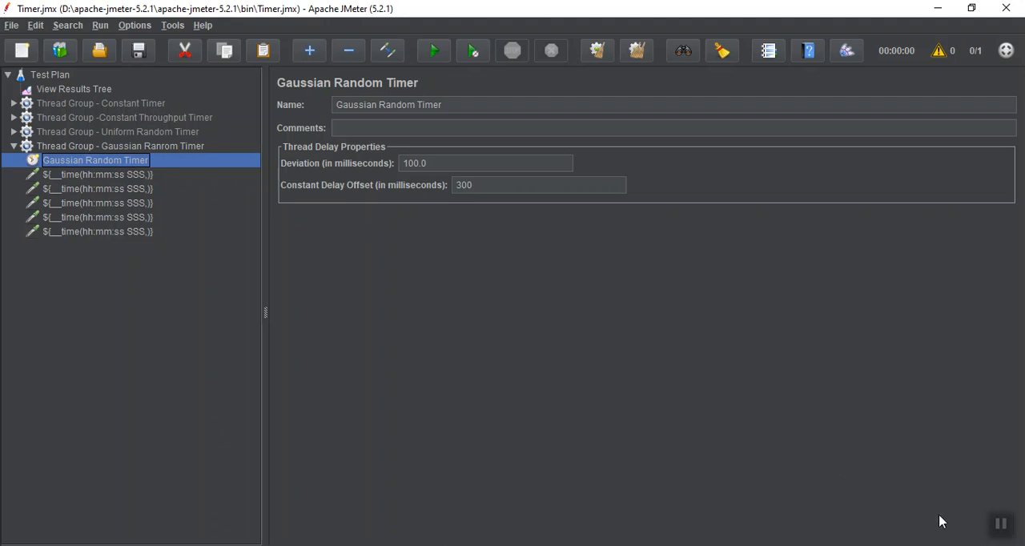
left_click(1005, 532)
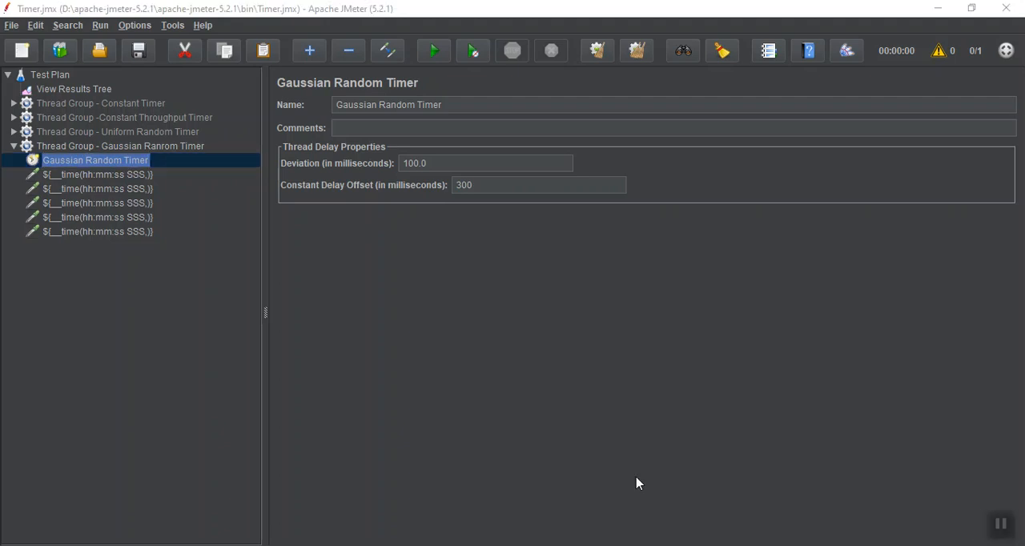
double_click(497, 186)
type("500")
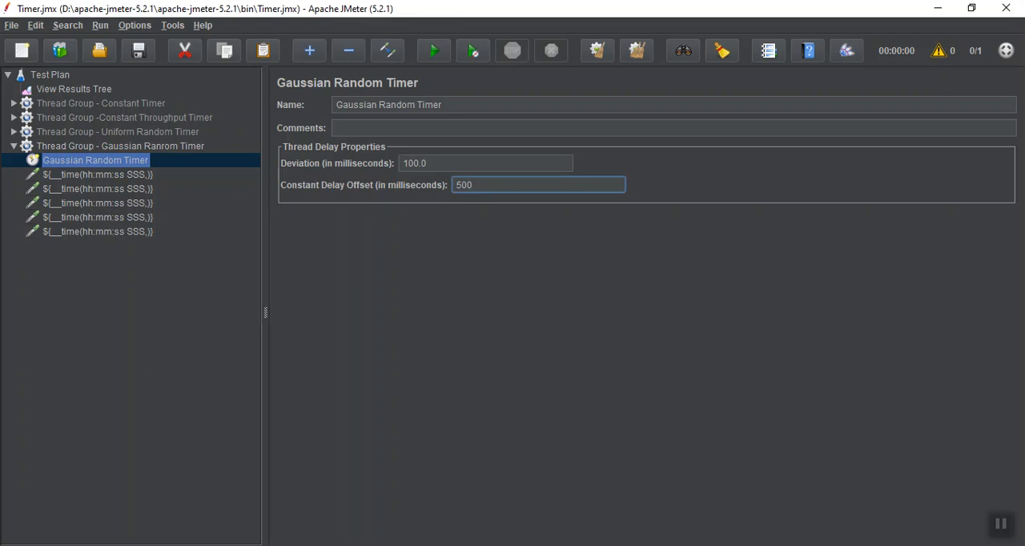
left_click(1004, 525)
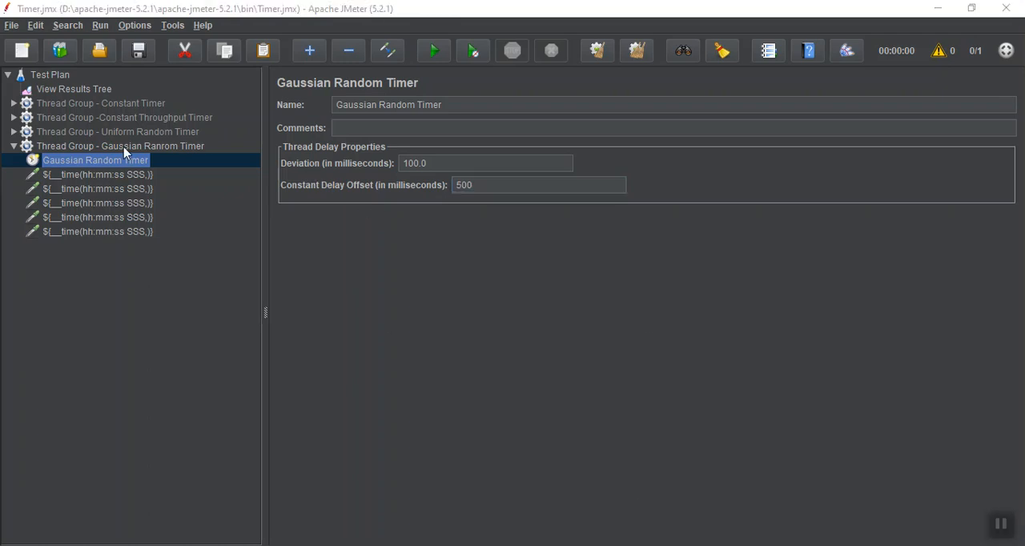
Clear the old results in View Results Tree and run the test plan.
left_click(97, 93)
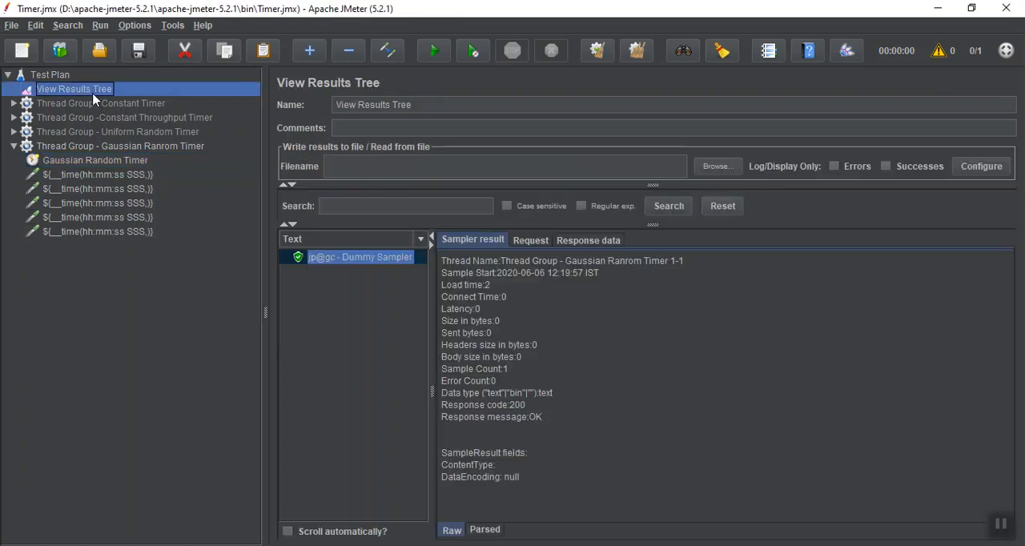
left_click(602, 62)
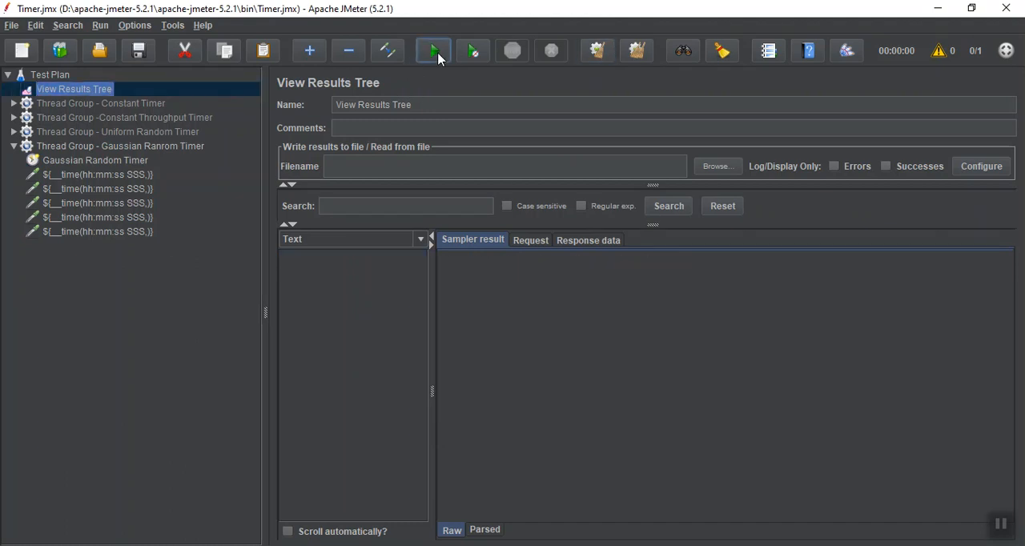
left_click(436, 54)
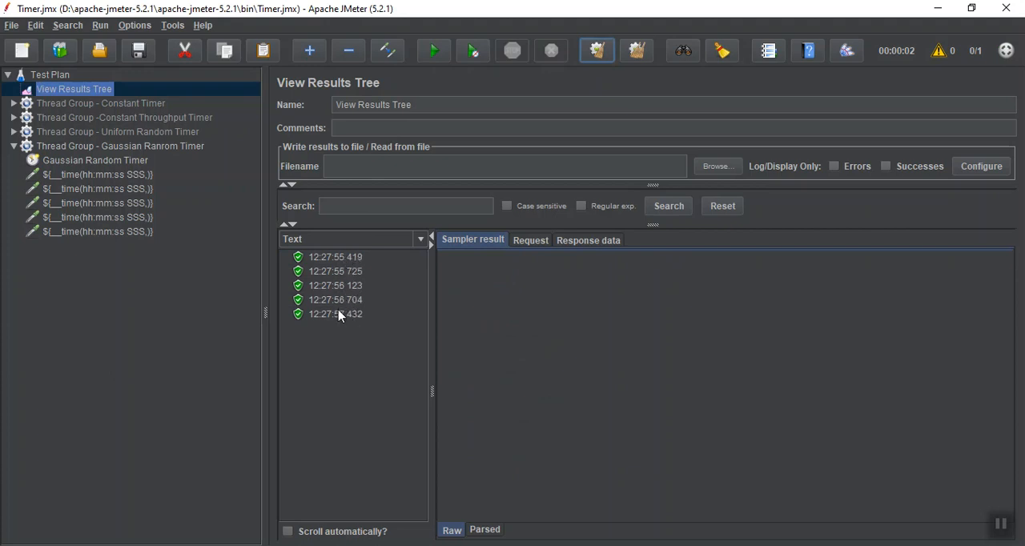
Examine the timestamped sampler results in View Results Tree one by one to compare the delays between them.
left_click(337, 259)
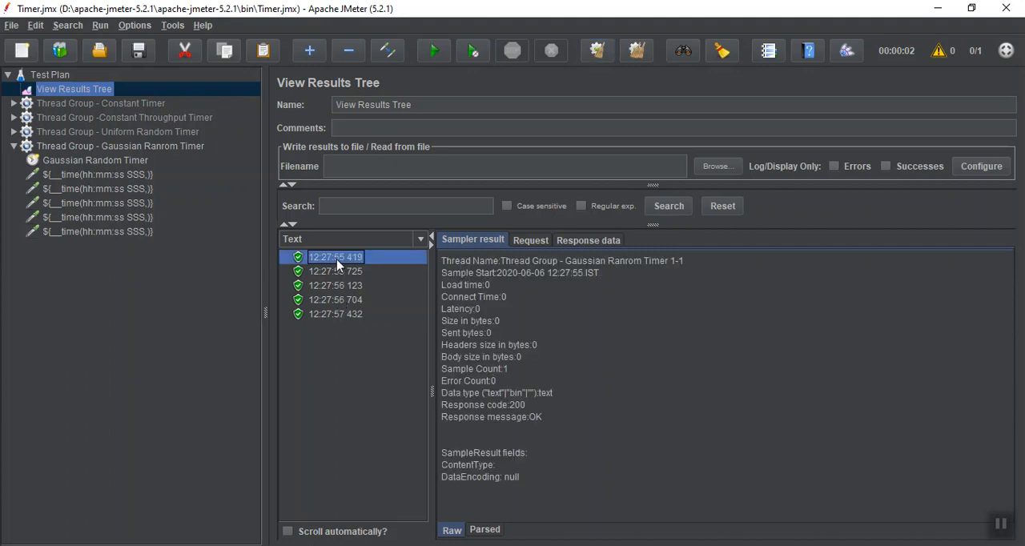
left_click(341, 316)
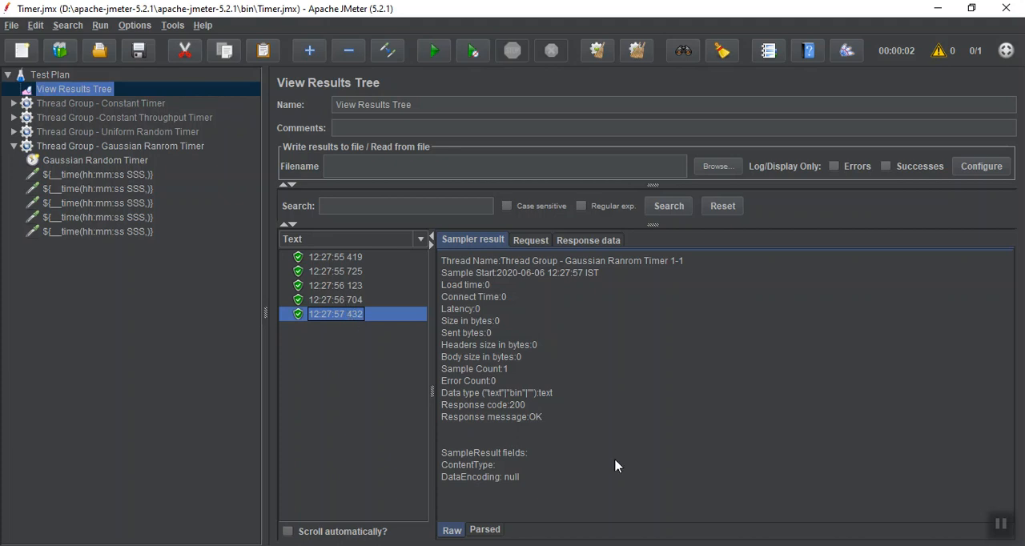
left_click(1005, 530)
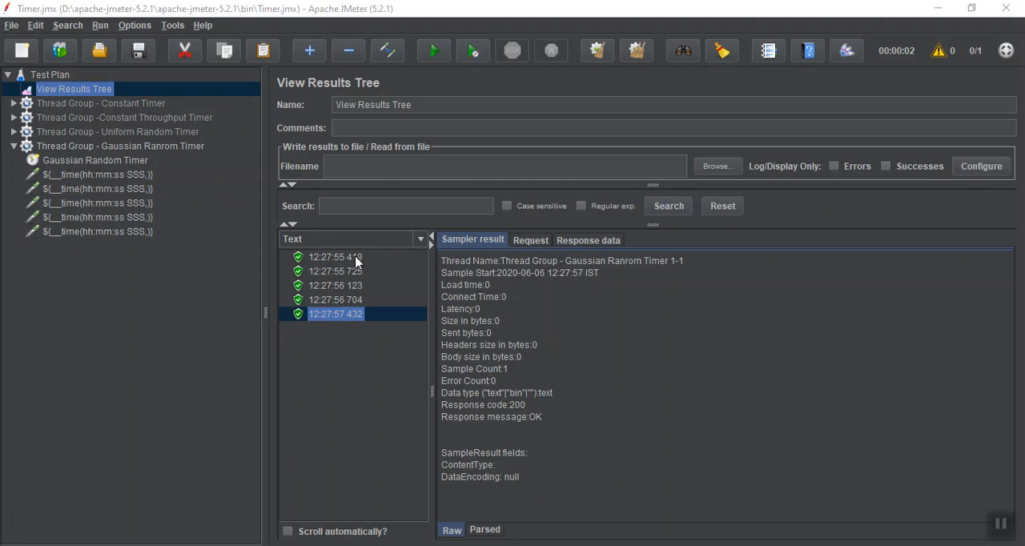
left_click(357, 258)
left_click(352, 273)
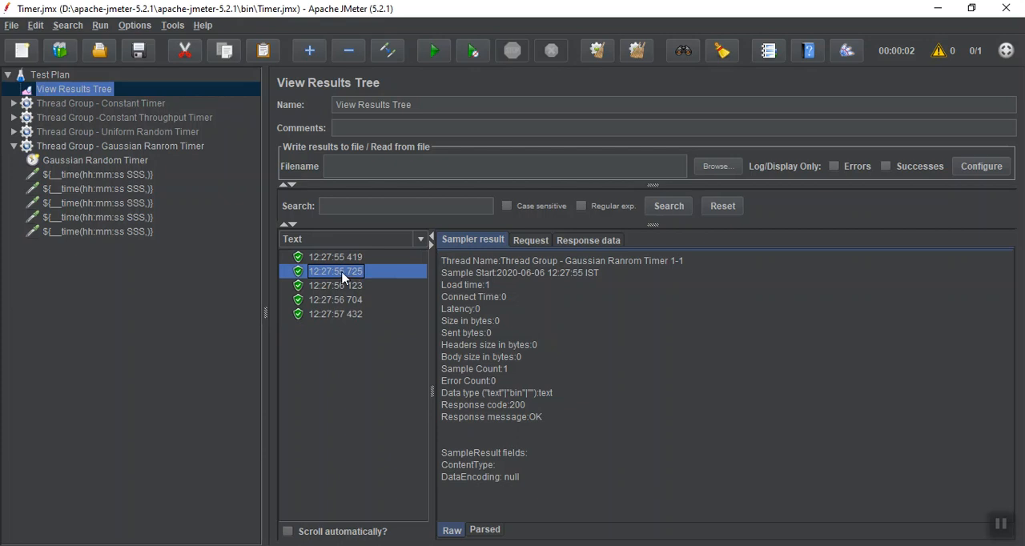
left_click(342, 286)
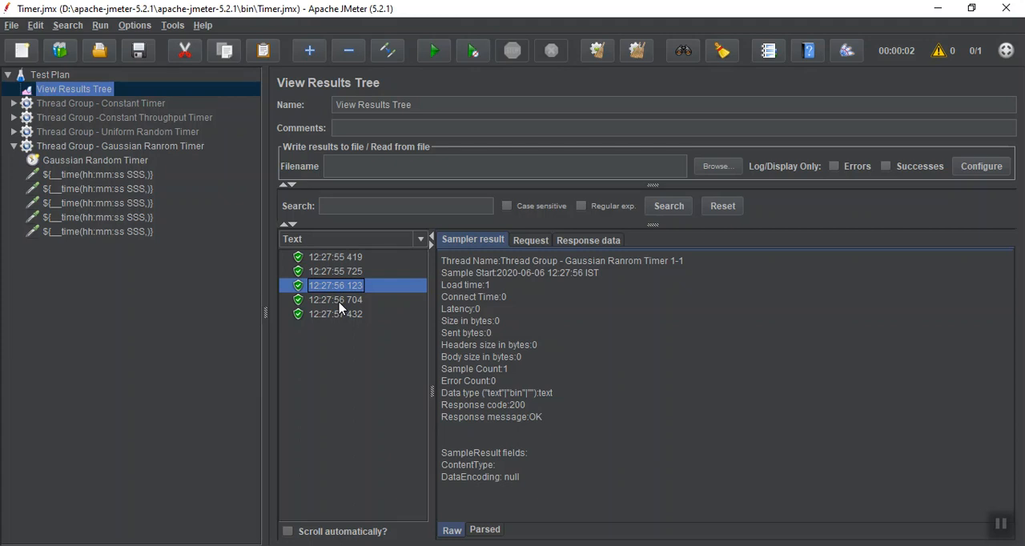
left_click(340, 301)
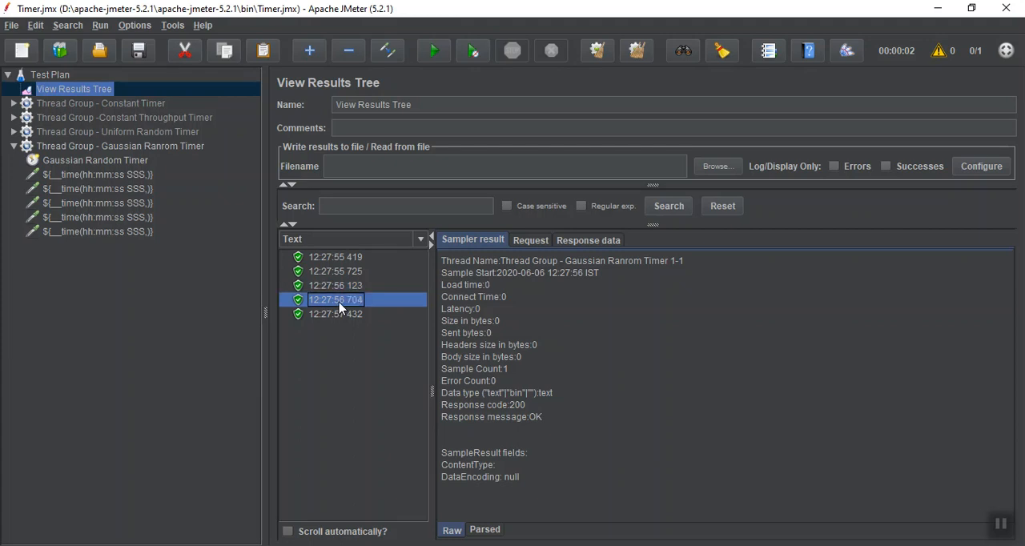
left_click(337, 316)
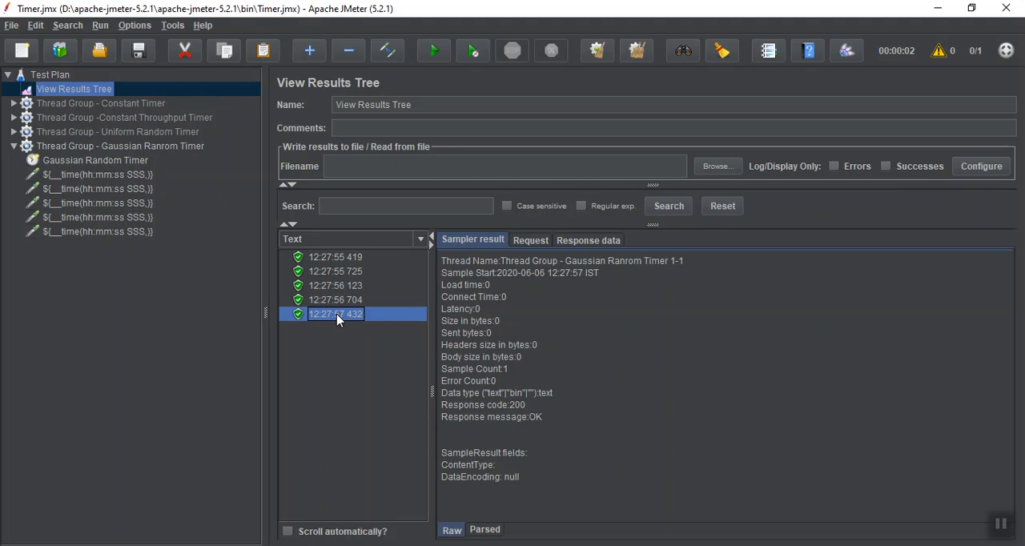
left_click(1007, 532)
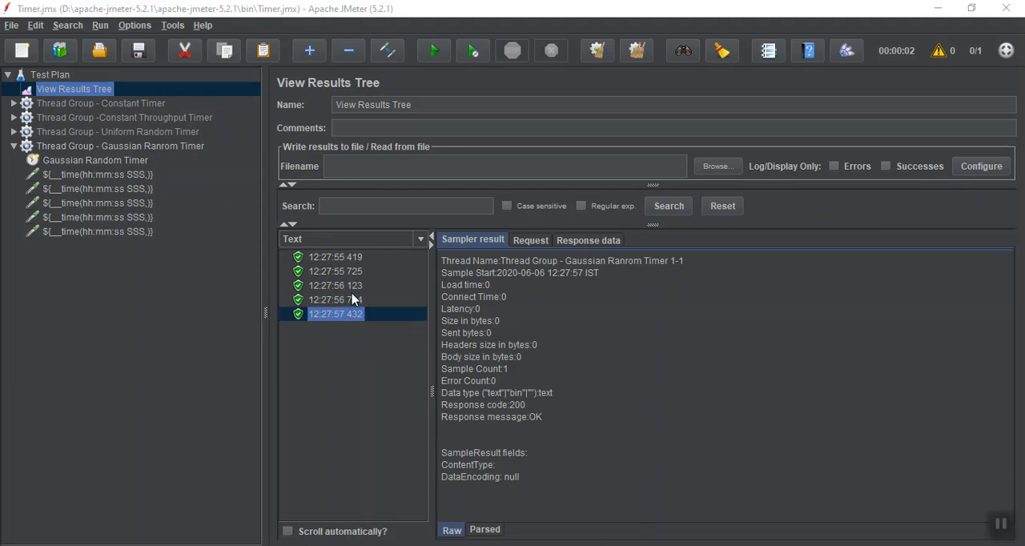
left_click(360, 264)
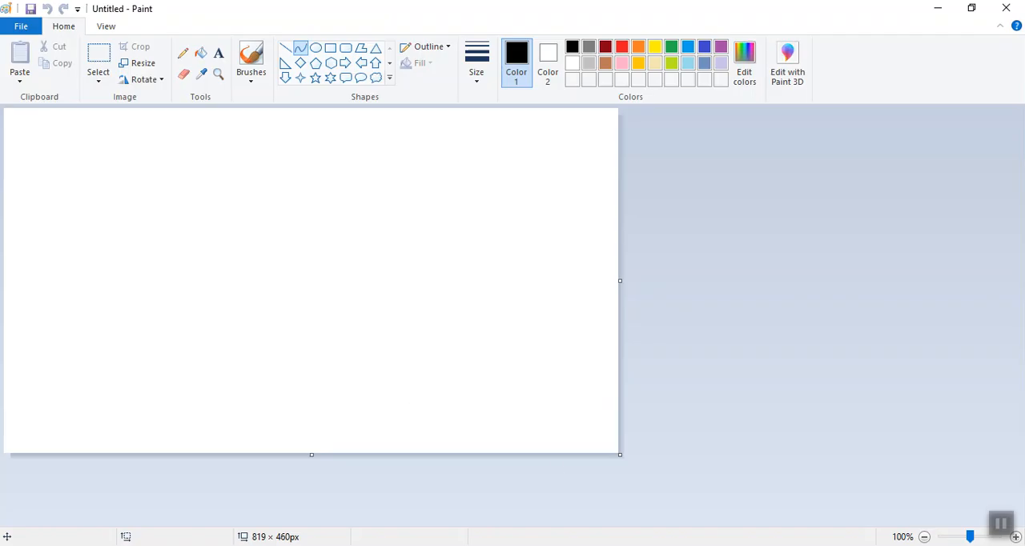
Switch to the PowerPoint presentation and duplicate the large blue rectangle on the "What is Gaussian Curve ?" slide.
mouse_move(784, 545)
left_click(720, 545)
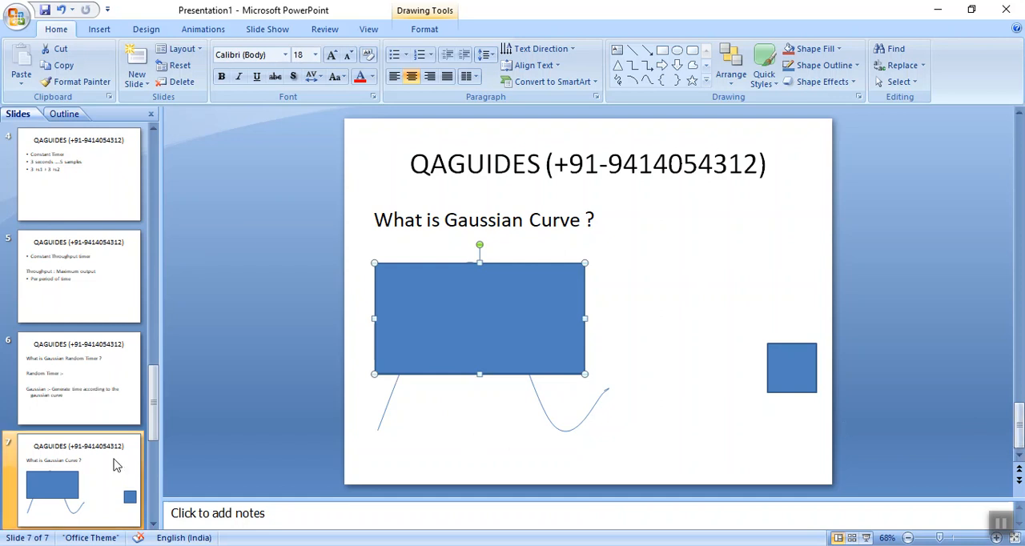
key("ctrl+c")
key("ctrl+v")
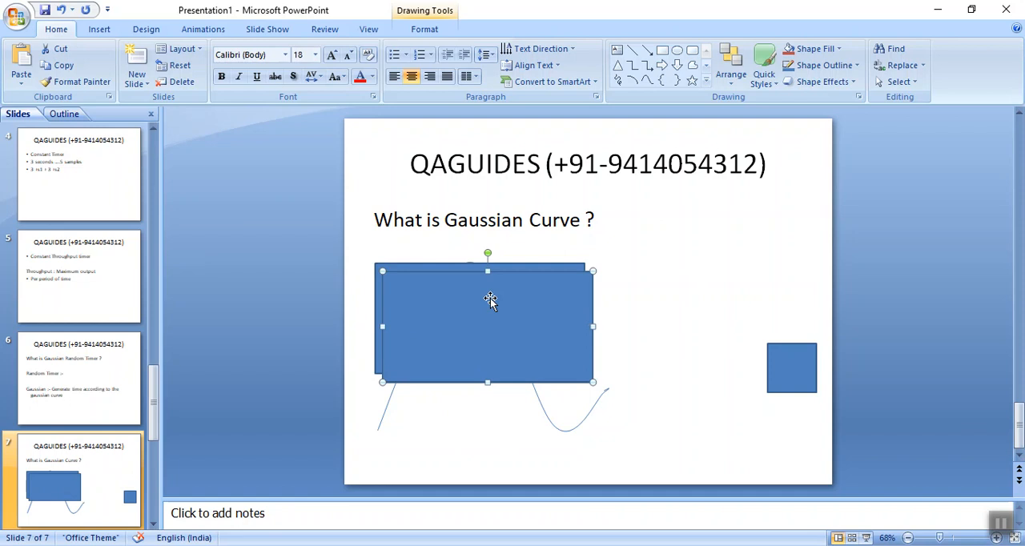
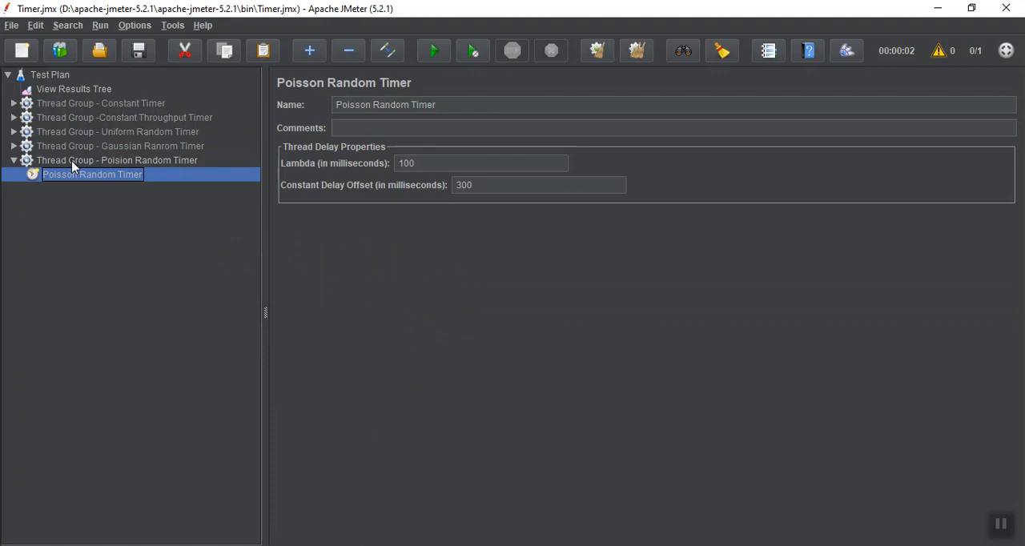
Copy the five timestamped dummy samplers from the Gaussian Random Timer thread group into the Poisson Random Timer thread group.
left_click(13, 146)
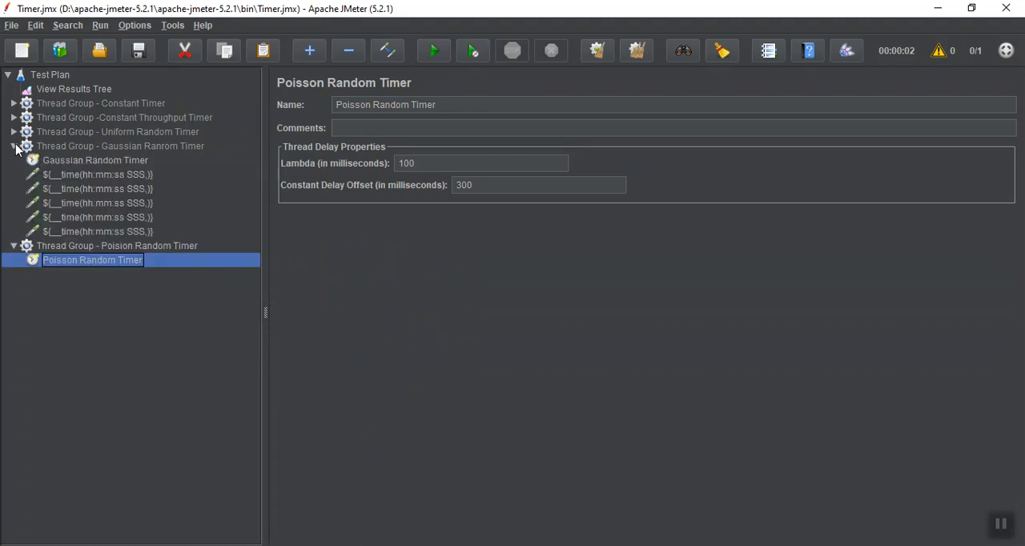
left_click(88, 177)
key("shift+Down")
key("shift+Down")
key("shift+Down")
key("shift+Down")
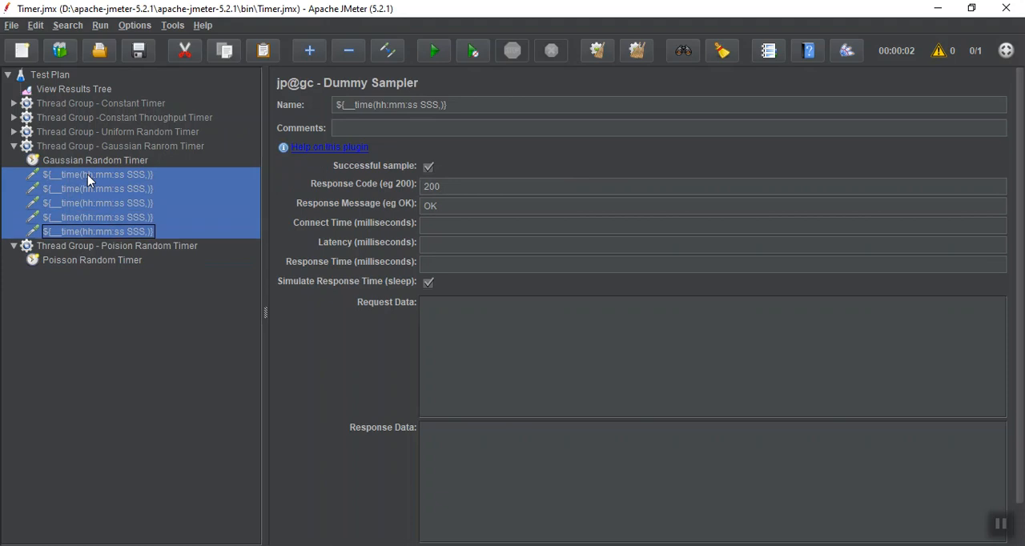
left_click(89, 248)
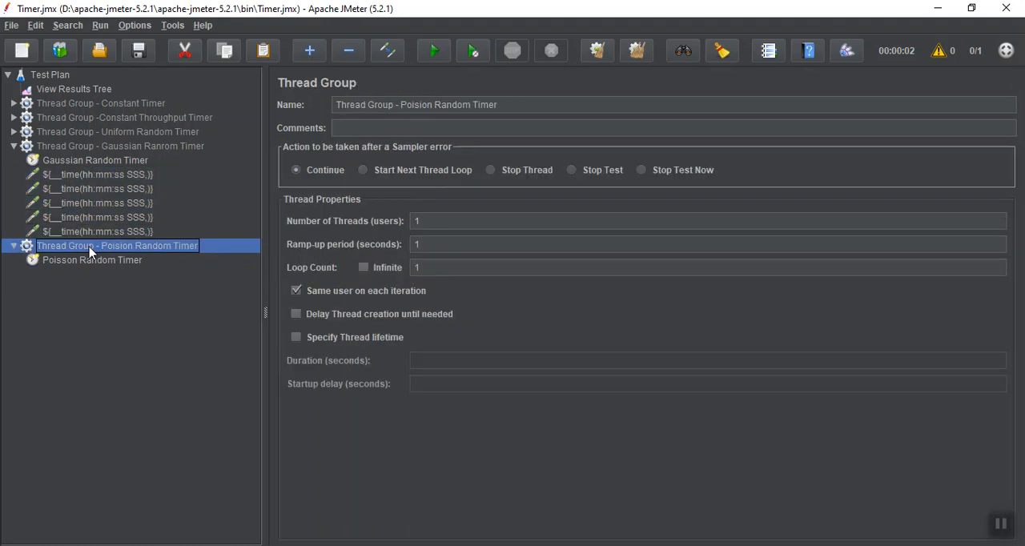
key("ctrl+v")
left_click(14, 146)
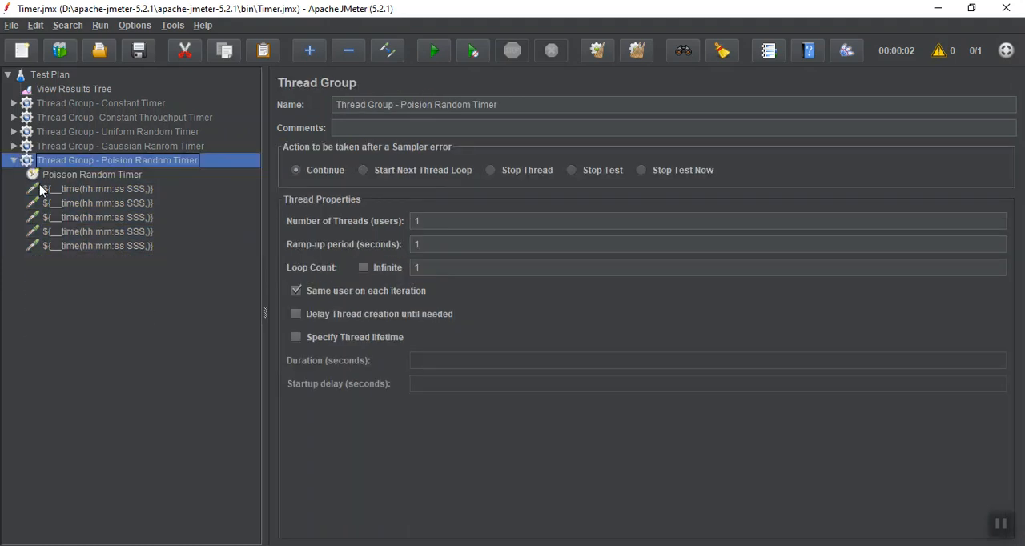
Set the Poisson Random Timer's Constant Delay Offset to 2000 milliseconds.
left_click(46, 176)
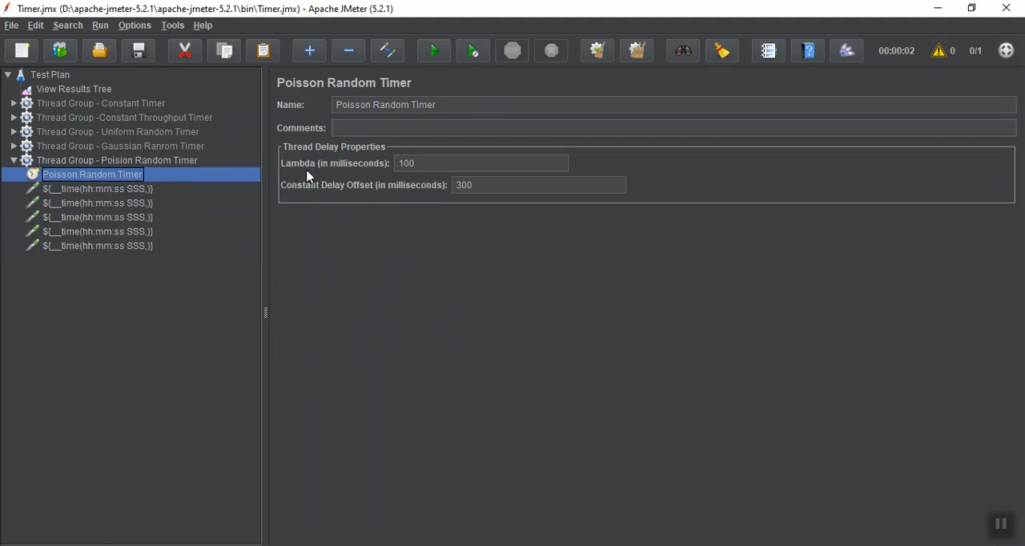
left_click(1003, 526)
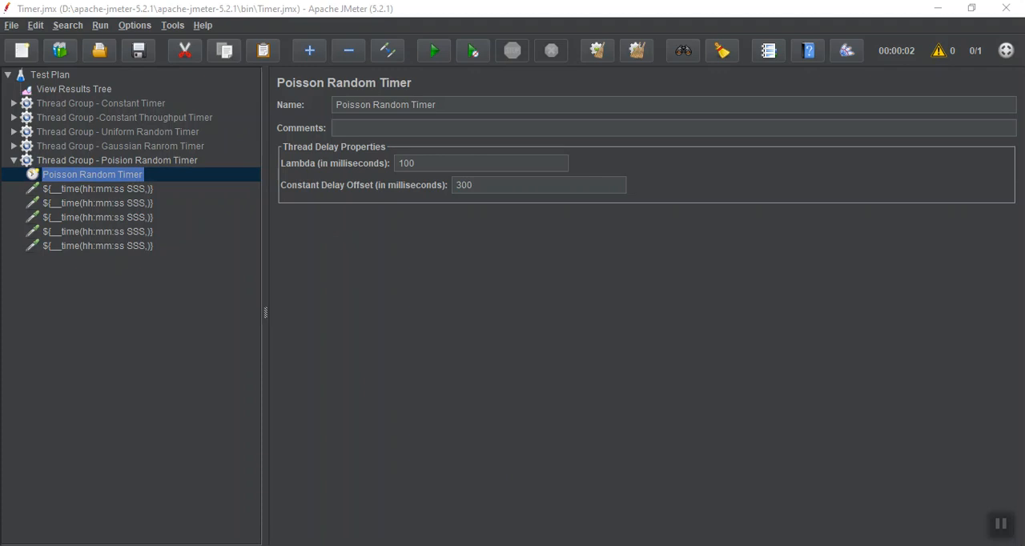
double_click(489, 192)
type("2000")
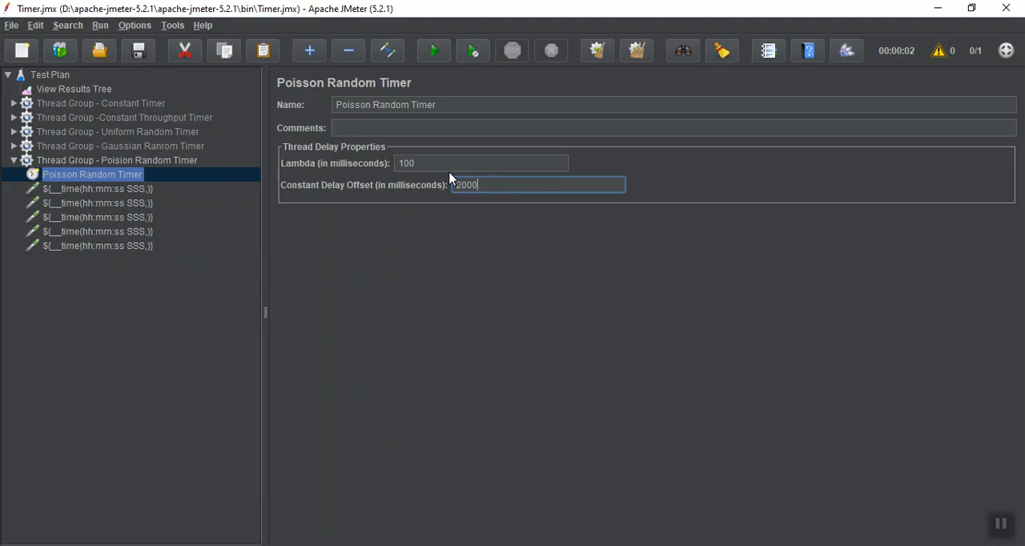
left_click(1002, 523)
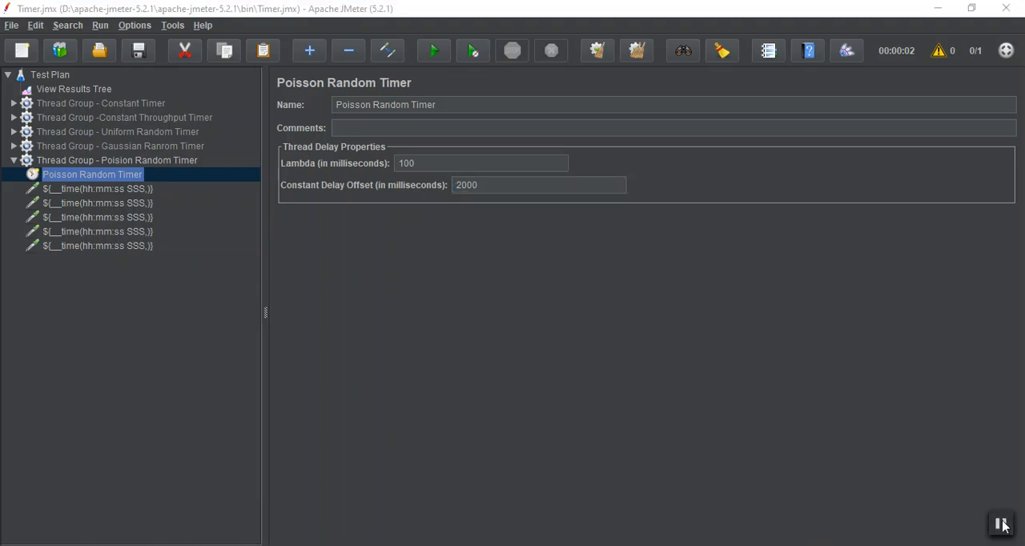
Clear the old results in View Results Tree and run the test plan with the Poisson Random Timer.
left_click(69, 90)
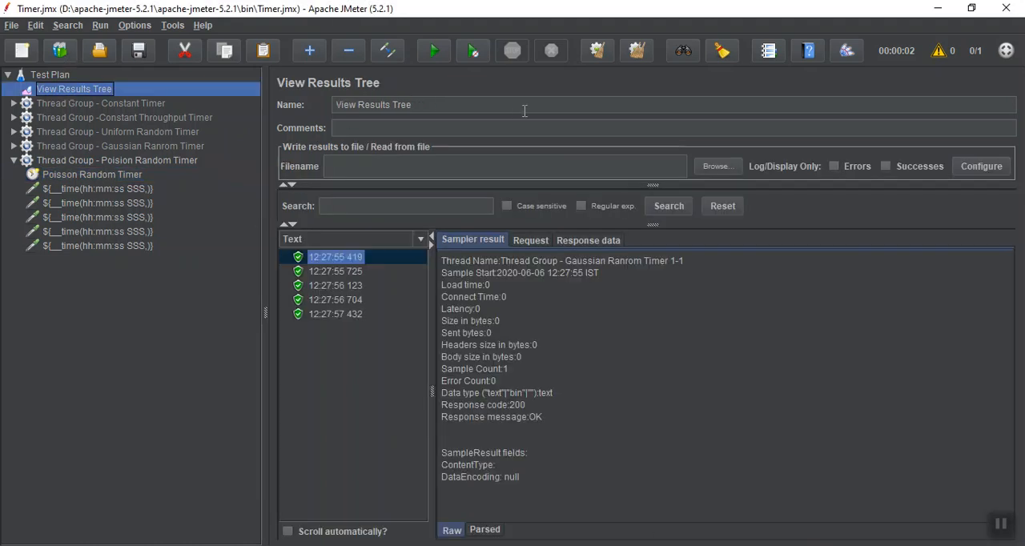
left_click(601, 54)
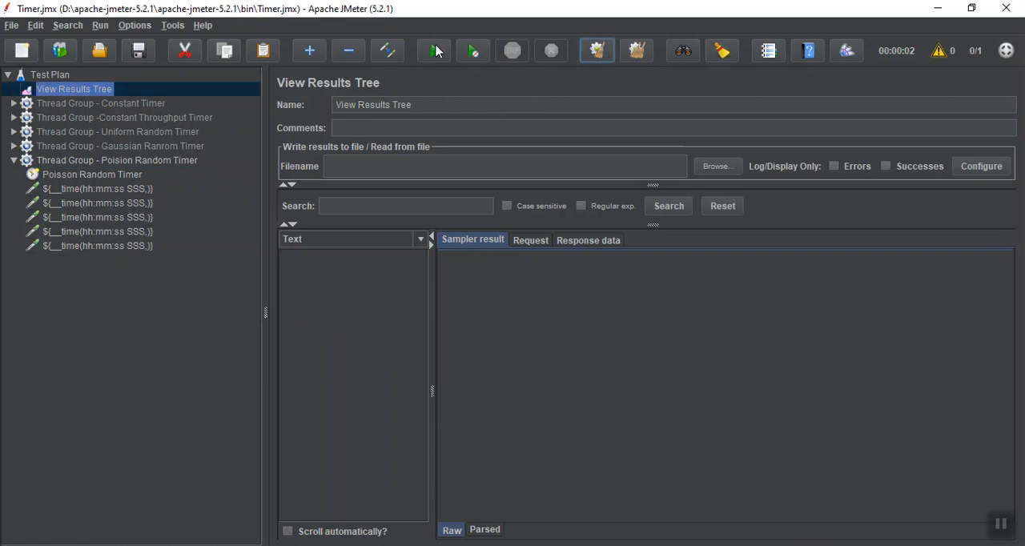
left_click(435, 51)
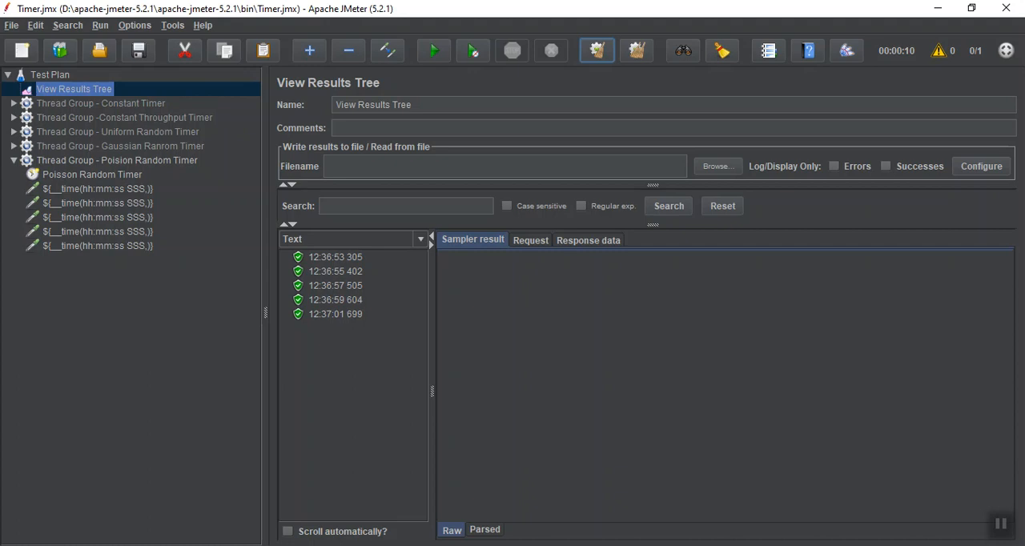
left_click(1002, 529)
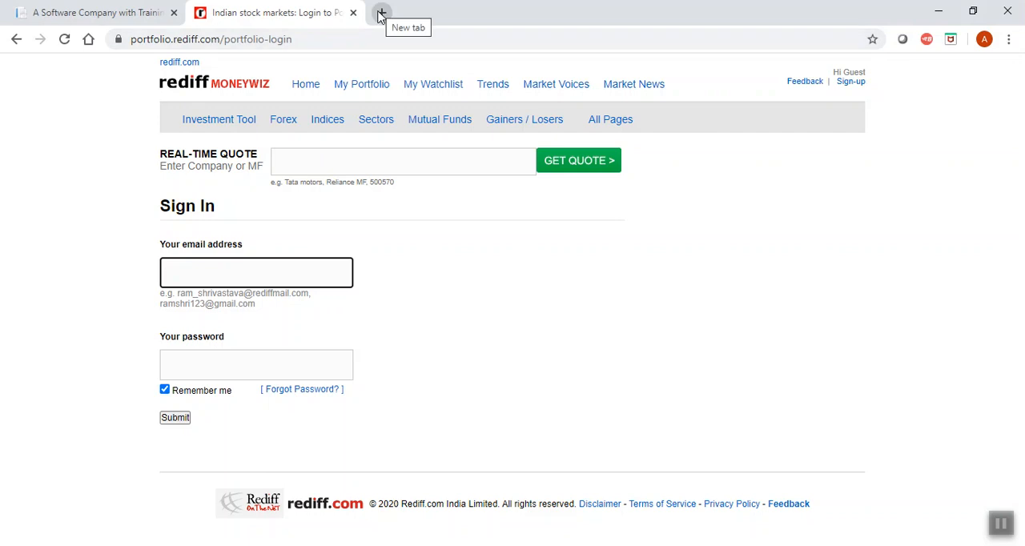
Switch to Chrome and search for "google" in a new tab.
left_click(382, 13)
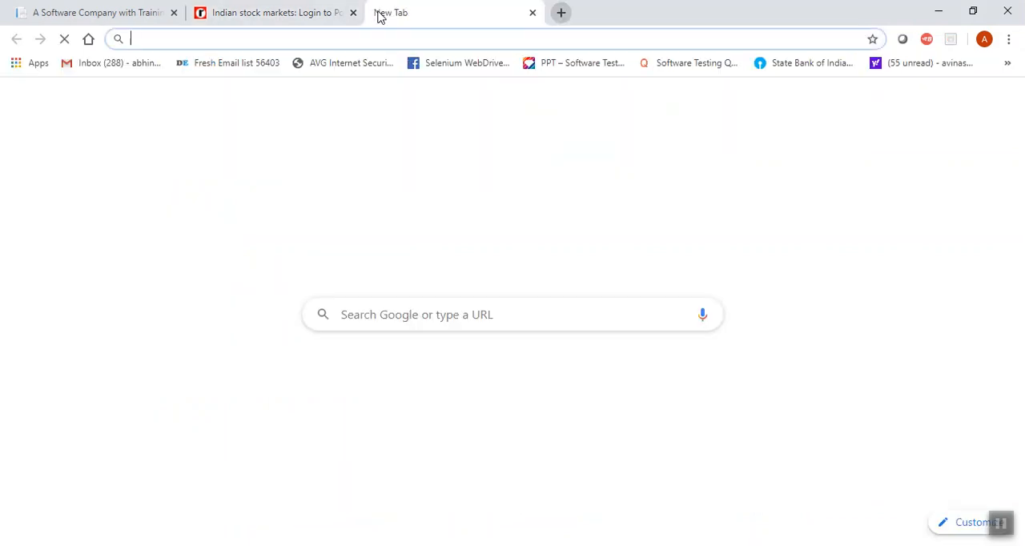
type("goo")
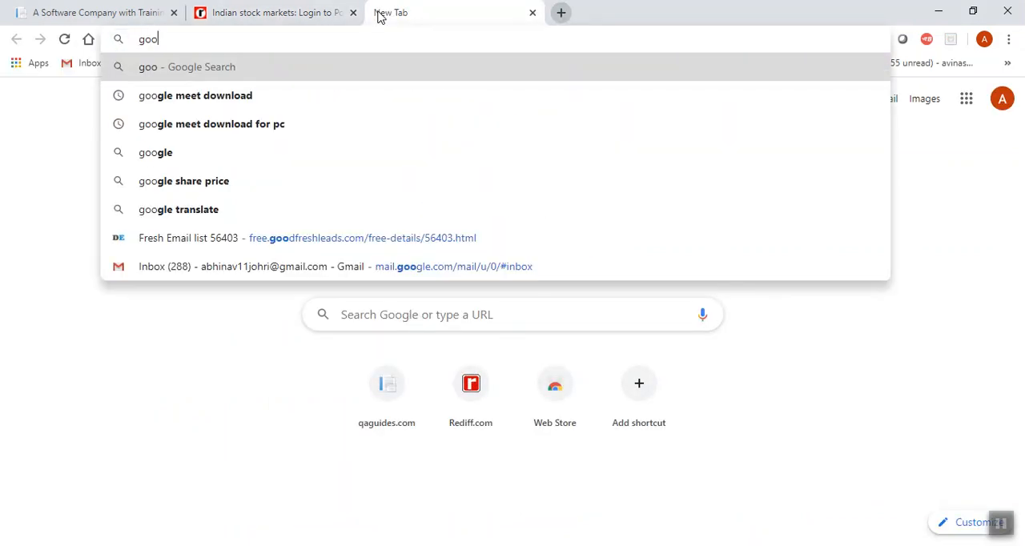
type("gle")
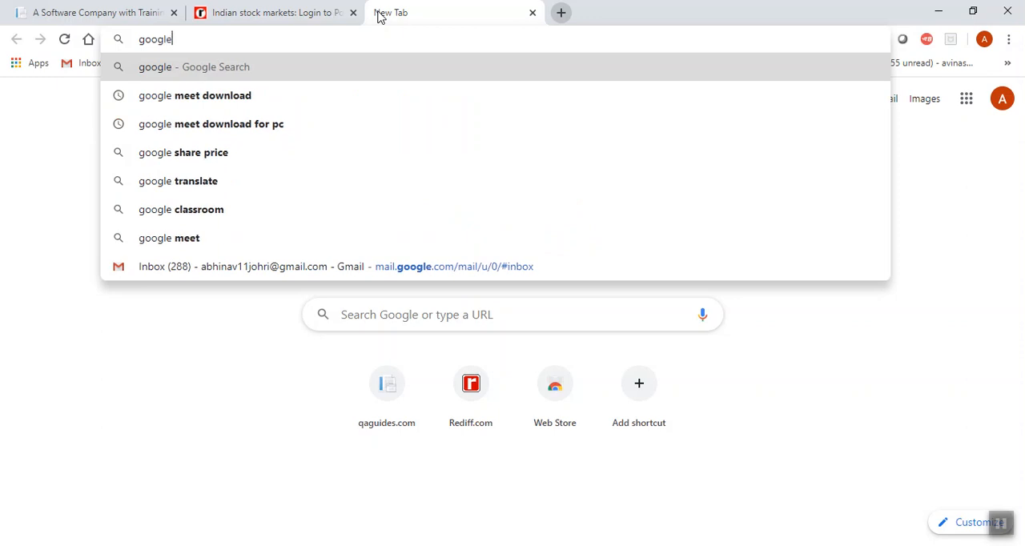
key("Return")
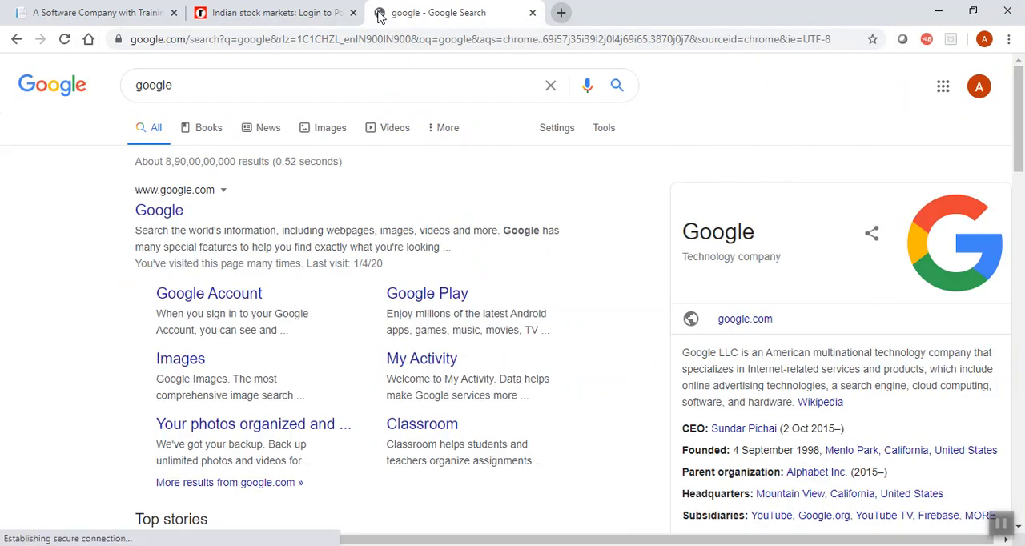
Search Google for "poison cure" and show the image results.
double_click(204, 78)
type("p")
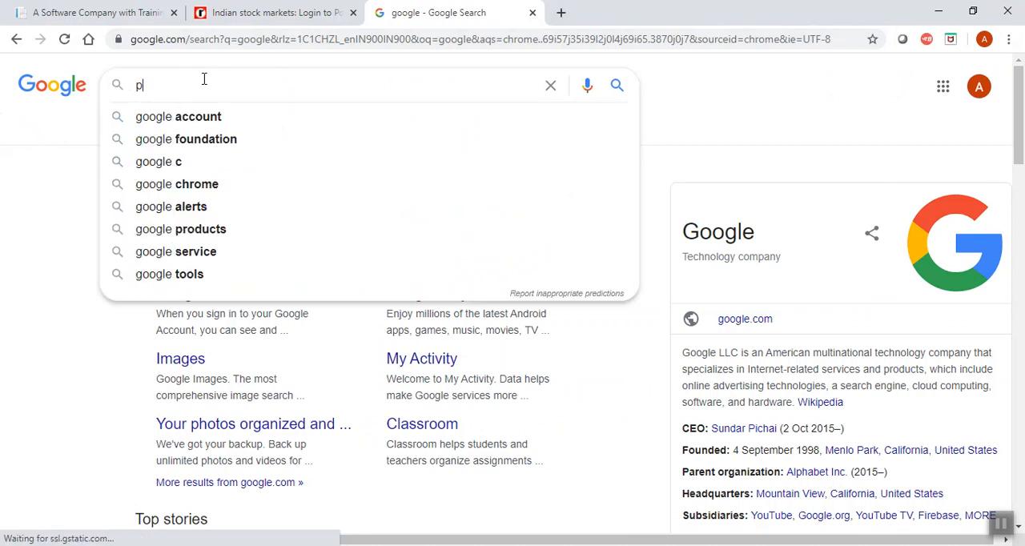
type("oision")
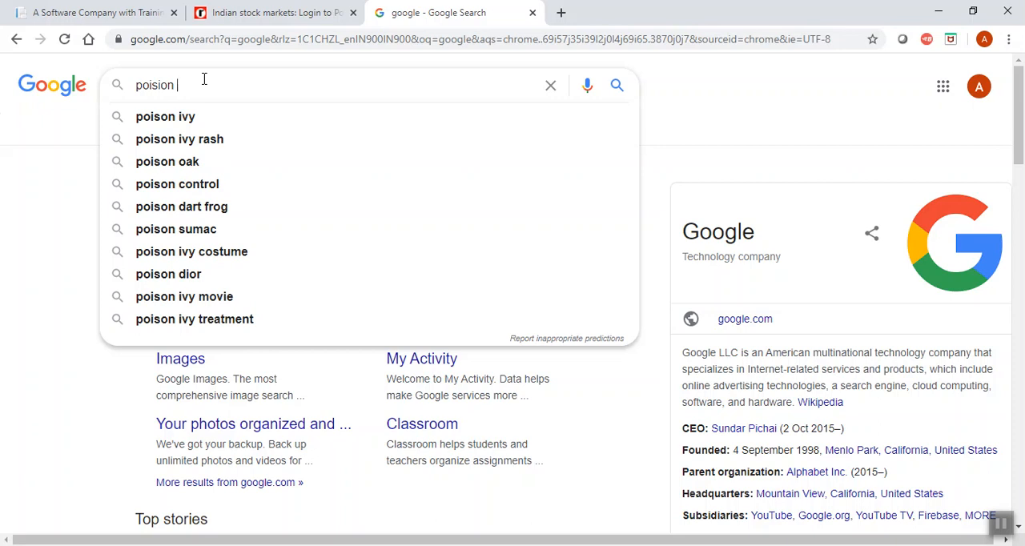
type("cur")
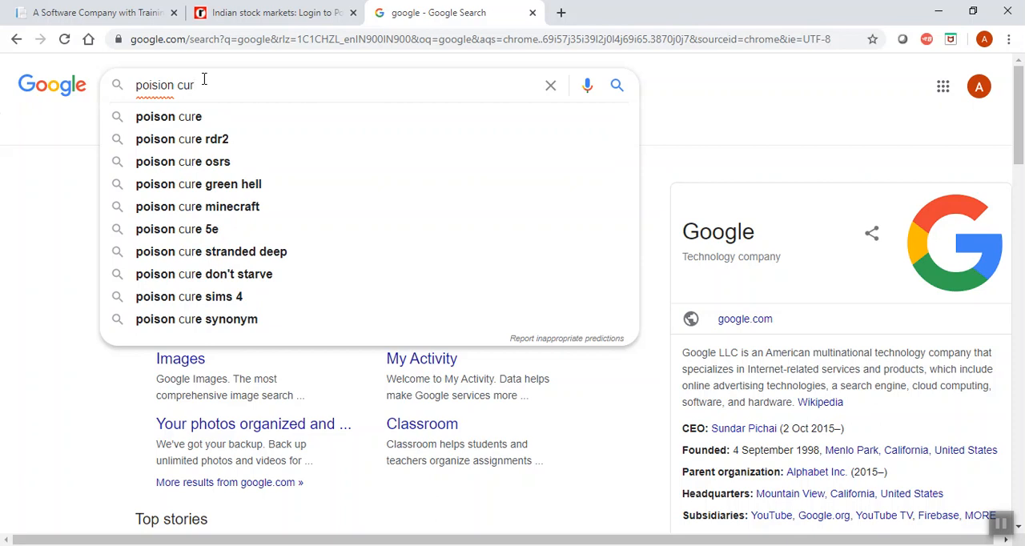
key("Down")
key("Return")
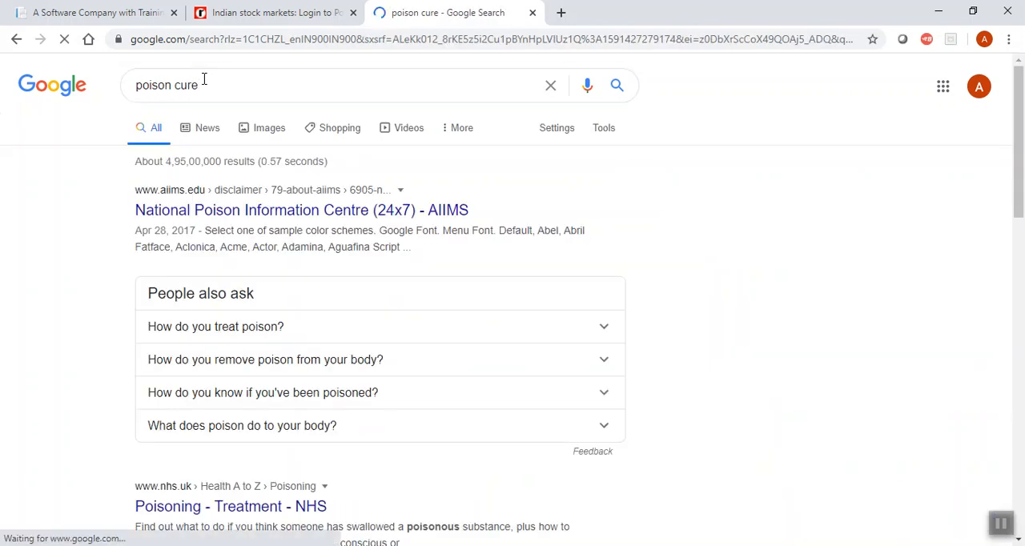
left_click(268, 133)
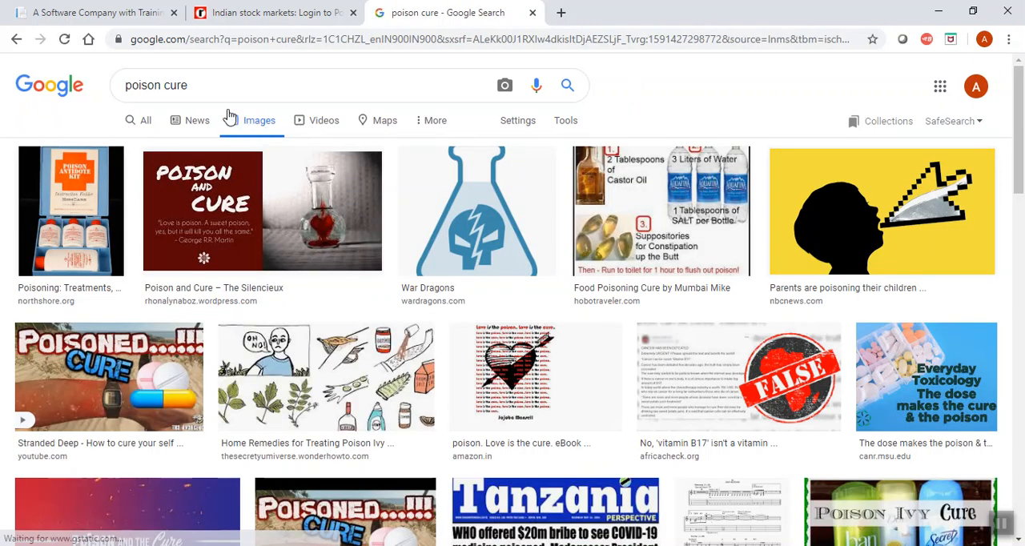
Change the image search to "poirson cure" and return to the general web results.
left_click(143, 88)
type("r")
key("Return")
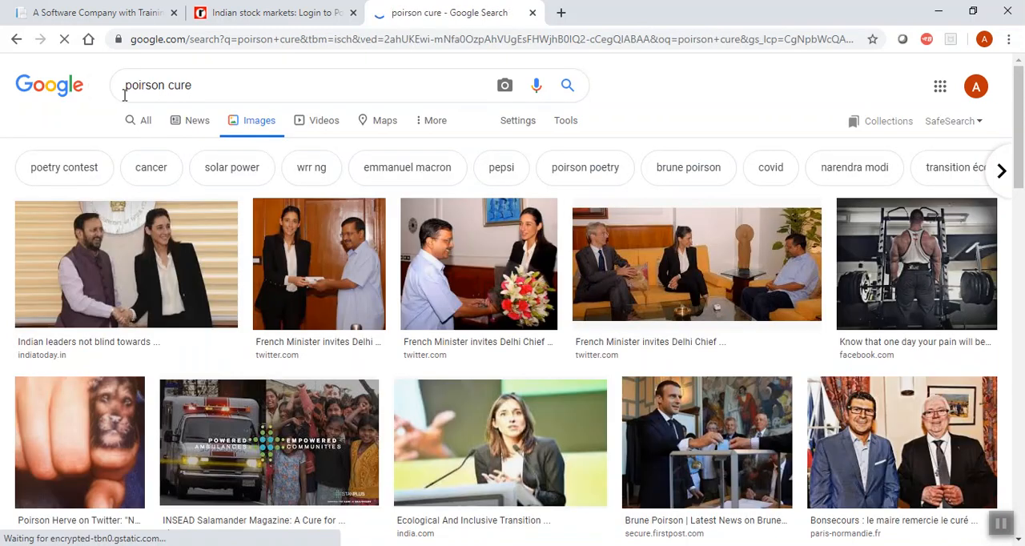
left_click(150, 120)
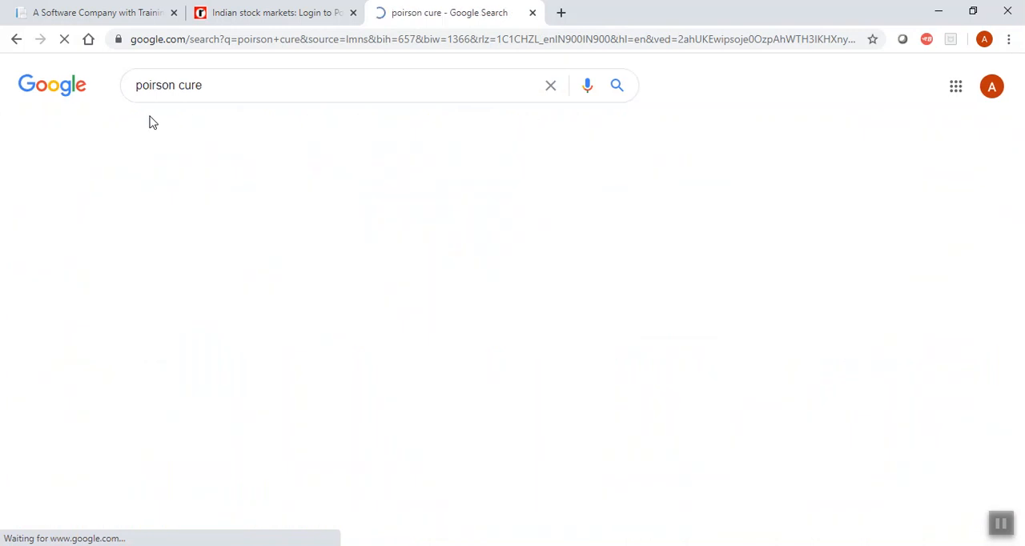
Check the Poisson timer's spelling in JMeter, and search Google for "possion cure".
left_click(177, 74)
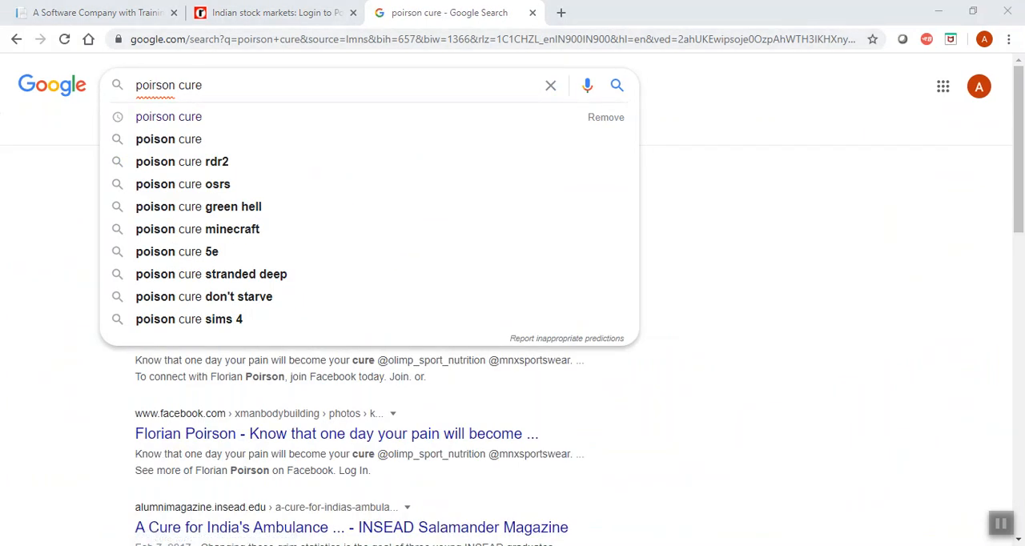
key("alt+Tab")
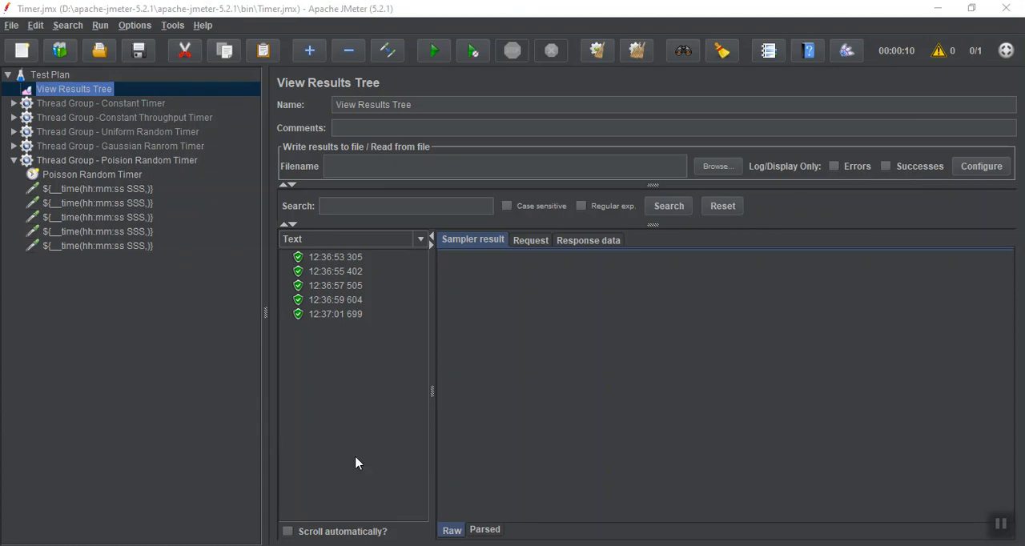
key("alt+Tab")
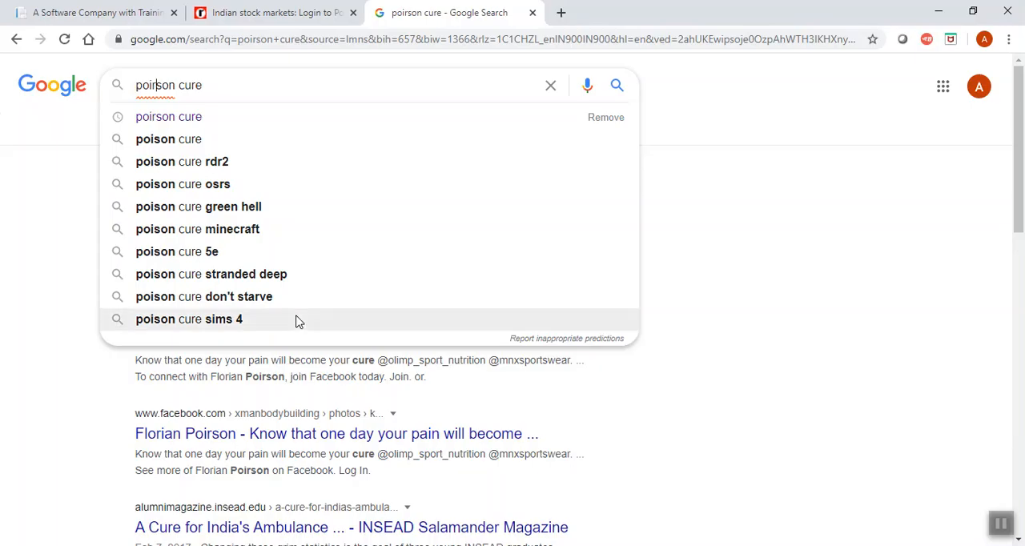
key("BackSpace")
key("BackSpace")
key("BackSpace")
key("BackSpace")
key("BackSpace")
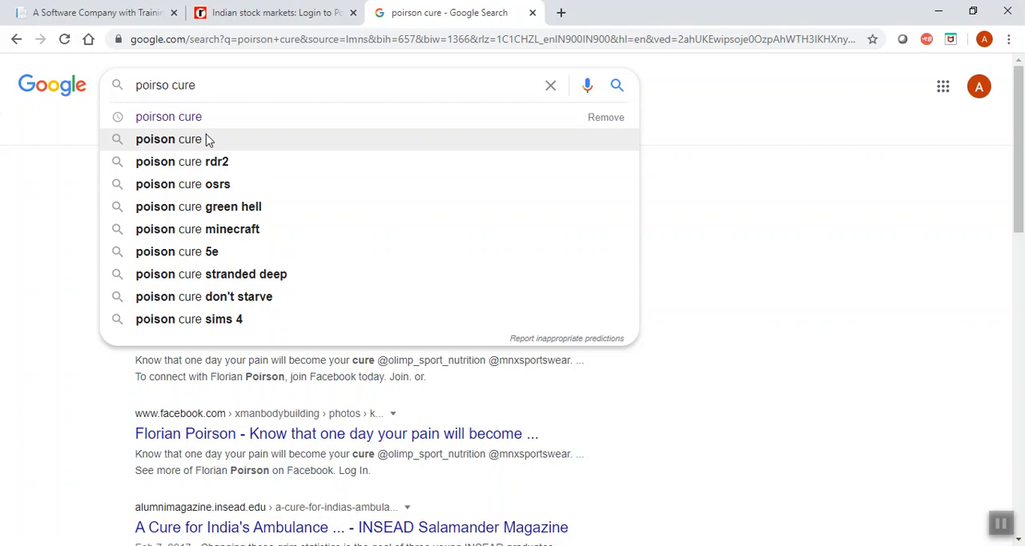
type("ssion")
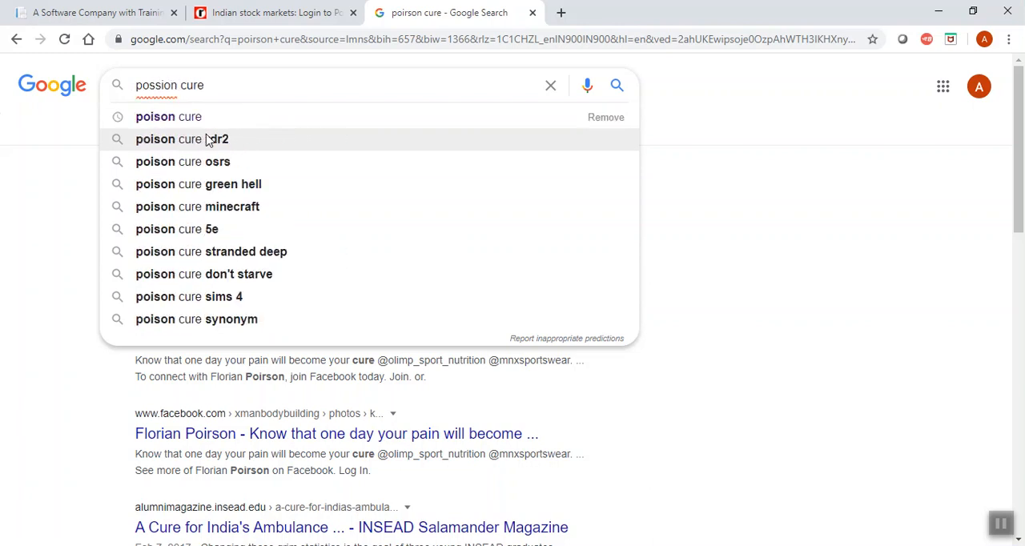
key("Return")
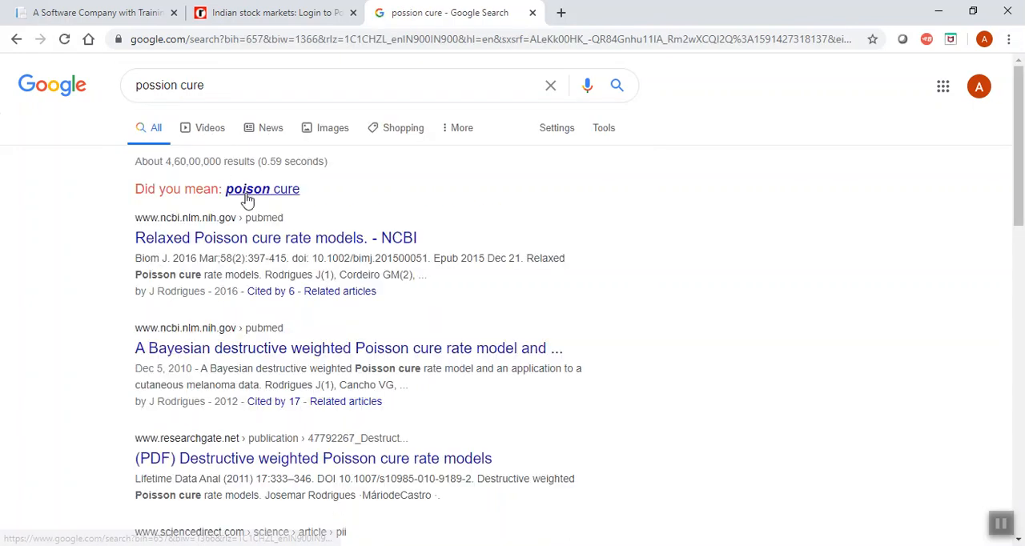
Use the suggested "poison cure" spelling, extend the search to "poison cure jmeter" and show the image results.
left_click(246, 191)
left_click(320, 80)
type("jmeter")
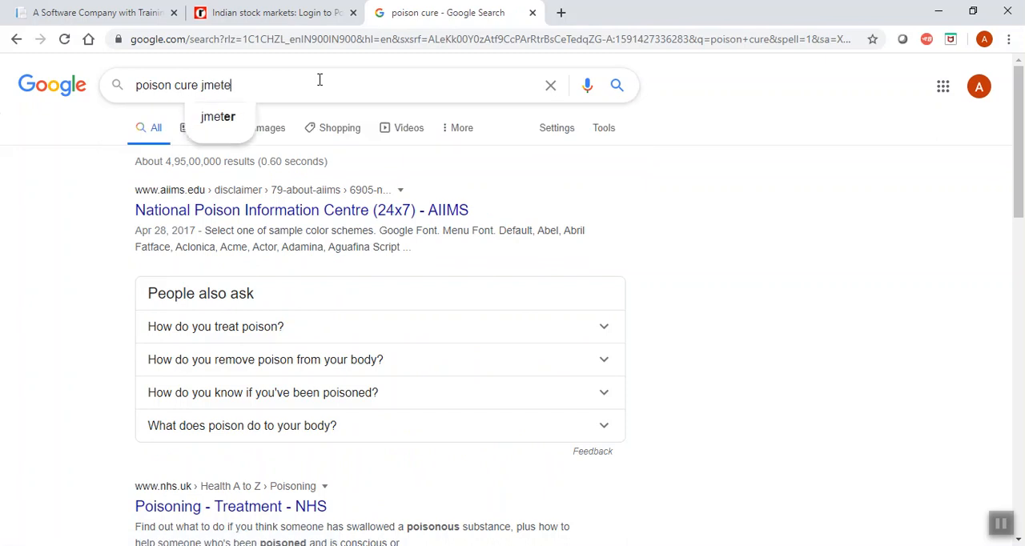
key("Return")
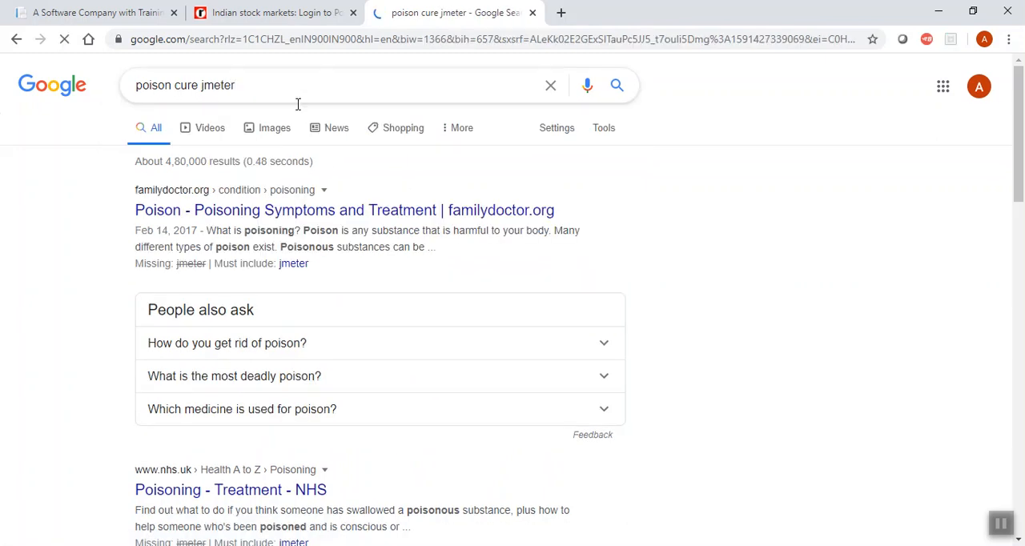
left_click(279, 136)
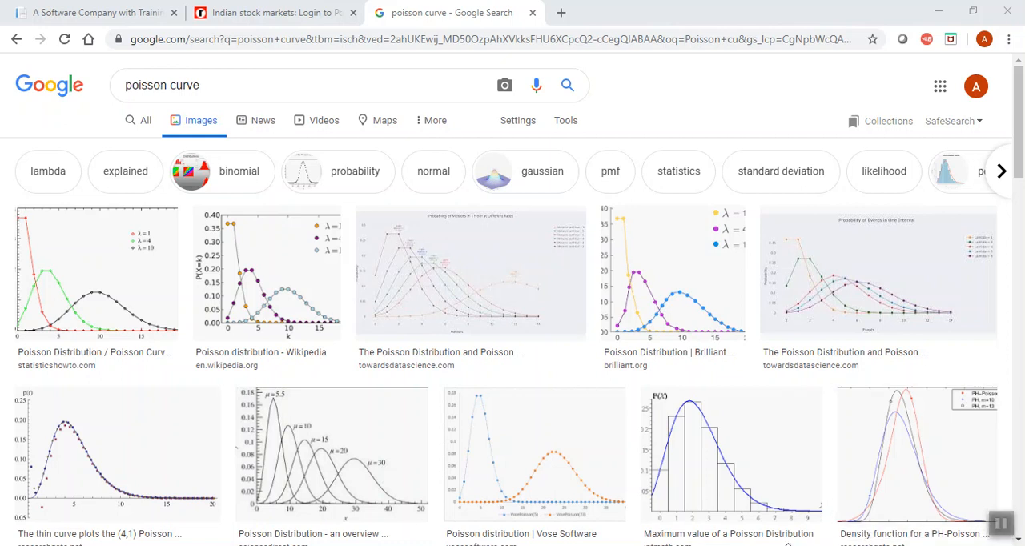
Show the already open qaguides.com page.
left_click(127, 13)
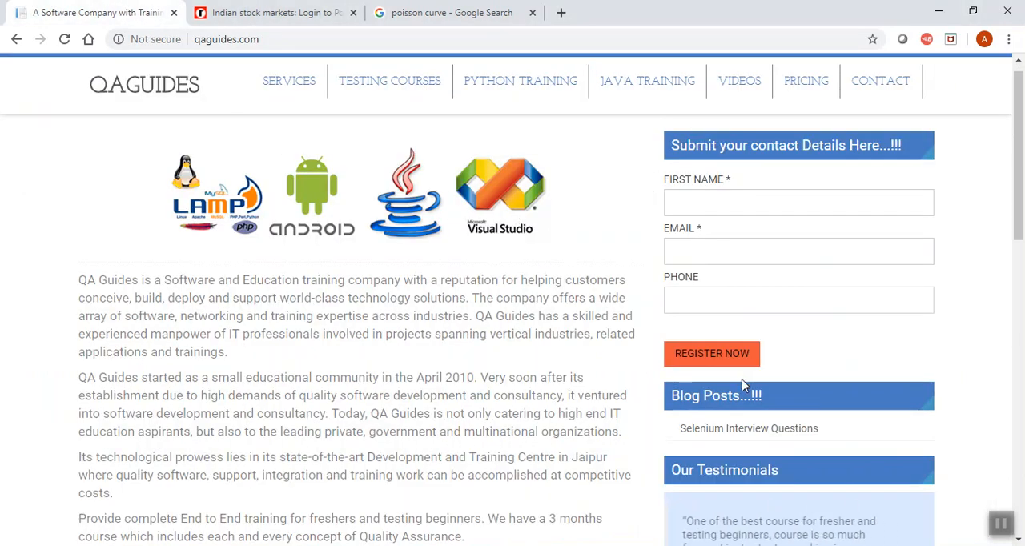